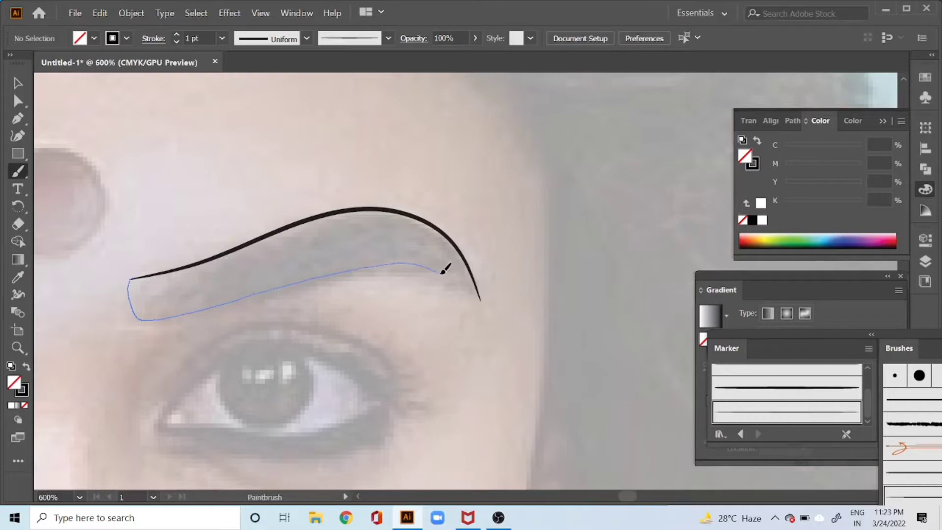
Finish the lower edge of the right-hand eyebrow and outline the left-hand eyebrow with Paintbrush strokes traced over the photo.
left_click_drag(480, 289, 481, 294)
scroll(467, 267, "left", 10)
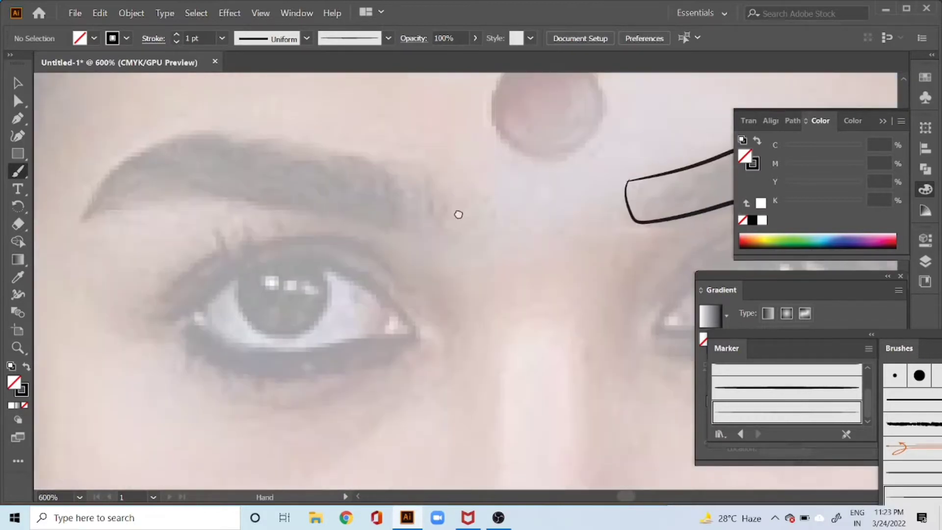
mouse_move(136, 224)
left_mouse_down()
mouse_move(172, 207)
mouse_move(239, 197)
mouse_move(371, 221)
left_mouse_up()
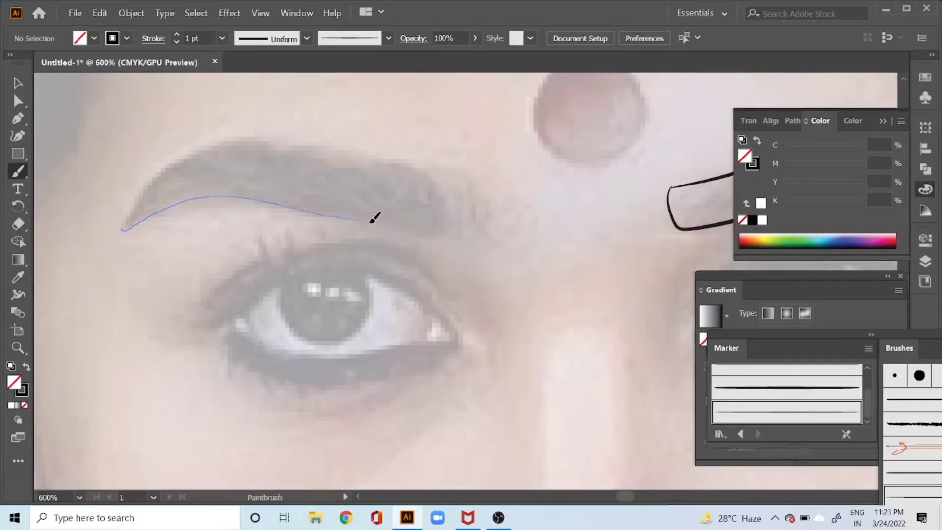
left_click_drag(467, 239, 469, 239)
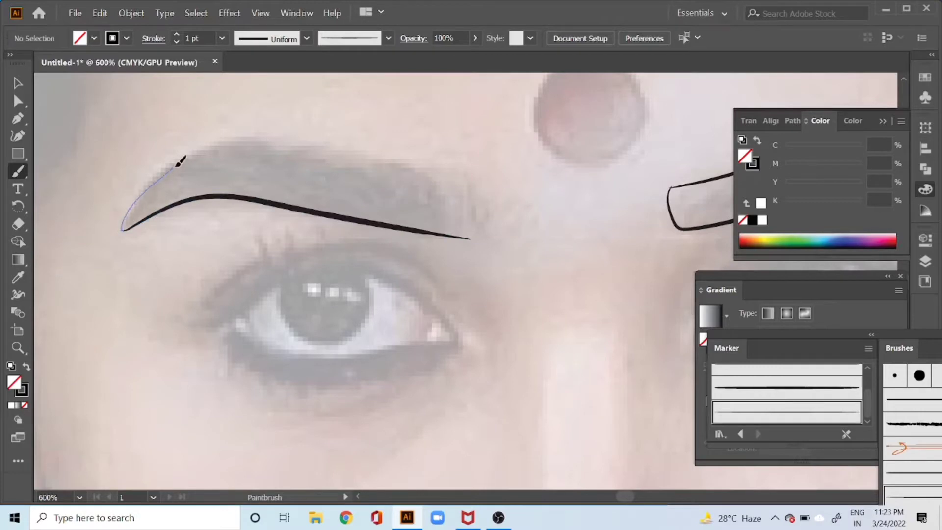
left_click_drag(272, 142, 410, 167)
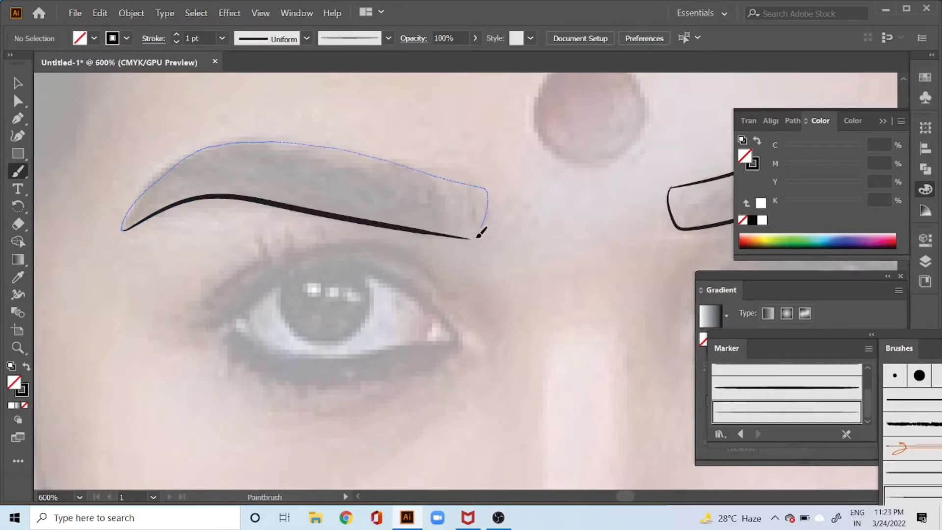
left_click_drag(481, 234, 481, 232)
Trace the upper and lower lid lines of the right-hand eye with the Paintbrush.
mouse_move(523, 177)
left_mouse_down()
mouse_move(225, 304)
mouse_move(353, 268)
left_mouse_up()
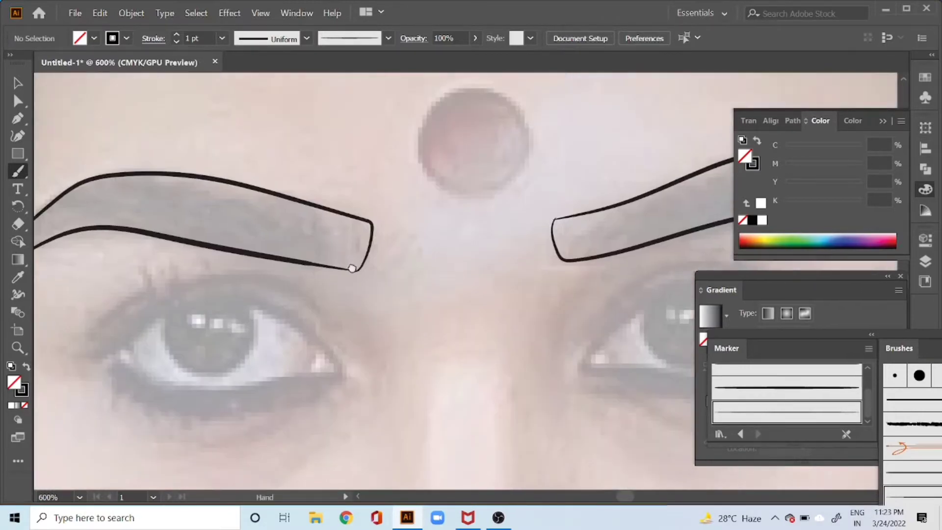
mouse_move(650, 256)
left_mouse_down()
mouse_move(240, 263)
mouse_move(313, 188)
mouse_move(364, 176)
mouse_move(486, 219)
left_mouse_up()
key("ctrl+z")
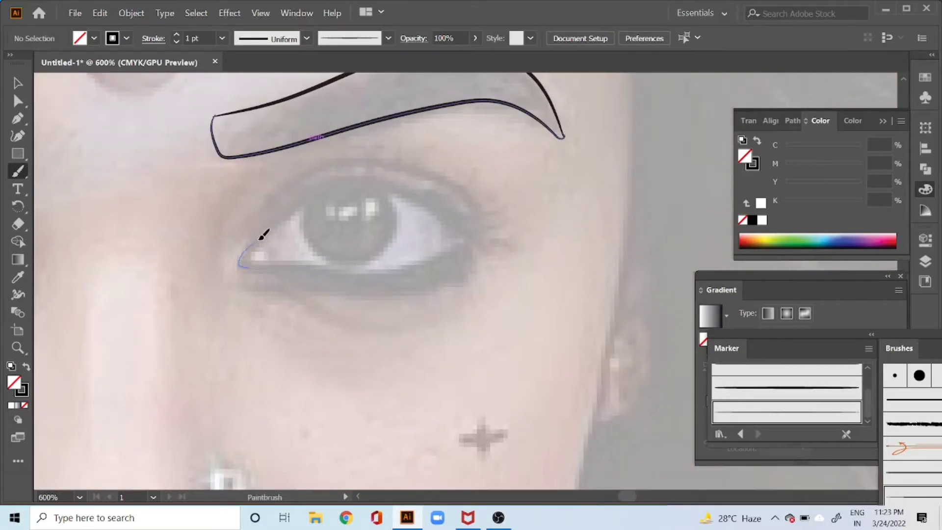
mouse_move(367, 182)
left_mouse_down()
mouse_move(415, 195)
mouse_move(257, 235)
mouse_move(306, 196)
mouse_move(350, 181)
mouse_move(403, 188)
mouse_move(470, 239)
left_mouse_up()
key("ctrl+z")
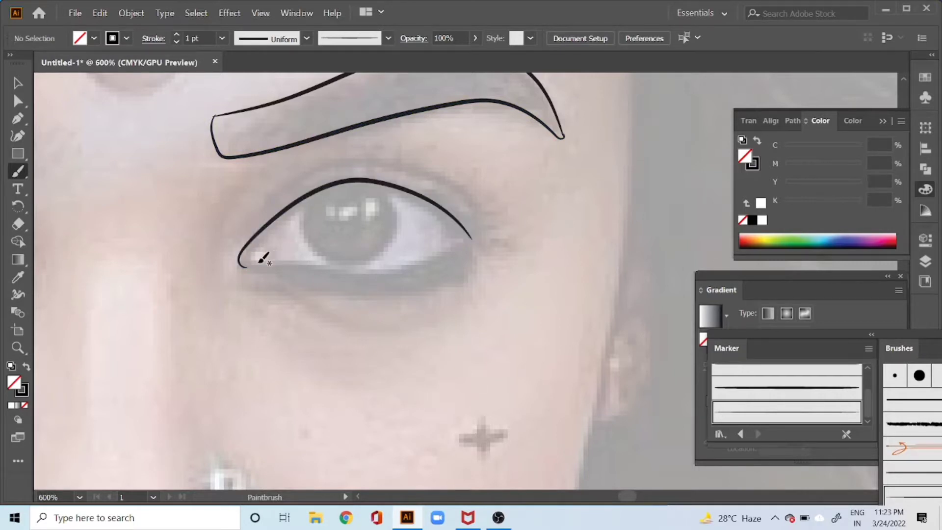
mouse_move(272, 263)
left_mouse_down()
mouse_move(418, 275)
mouse_move(256, 269)
mouse_move(379, 283)
mouse_move(436, 272)
mouse_move(473, 240)
left_mouse_up()
key("ctrl+z")
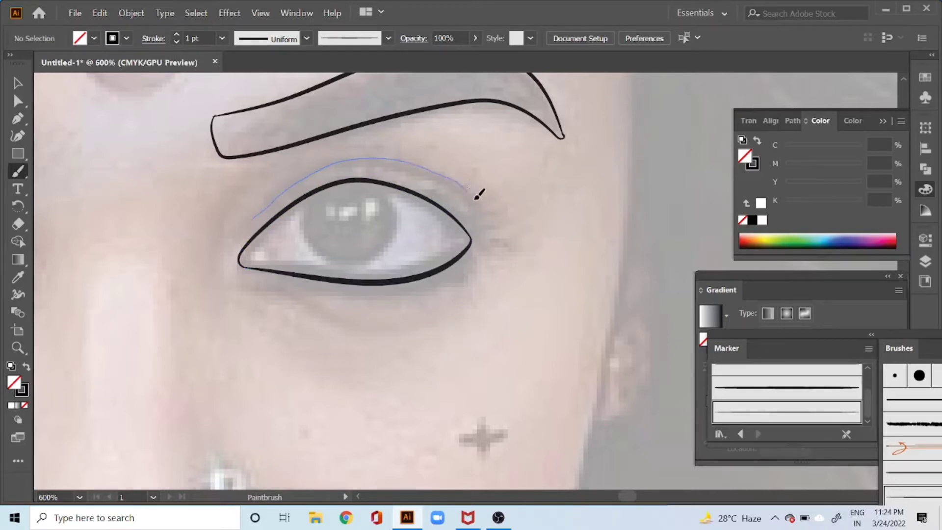
Brush the eyelid crease above the right-hand eye and a short fold line beneath its inner corner.
left_click_drag(478, 194, 481, 198)
key("ctrl+z")
mouse_move(250, 220)
left_mouse_down()
mouse_move(307, 176)
mouse_move(381, 159)
mouse_move(443, 174)
mouse_move(484, 211)
left_mouse_up()
left_click_drag(332, 275, 450, 197)
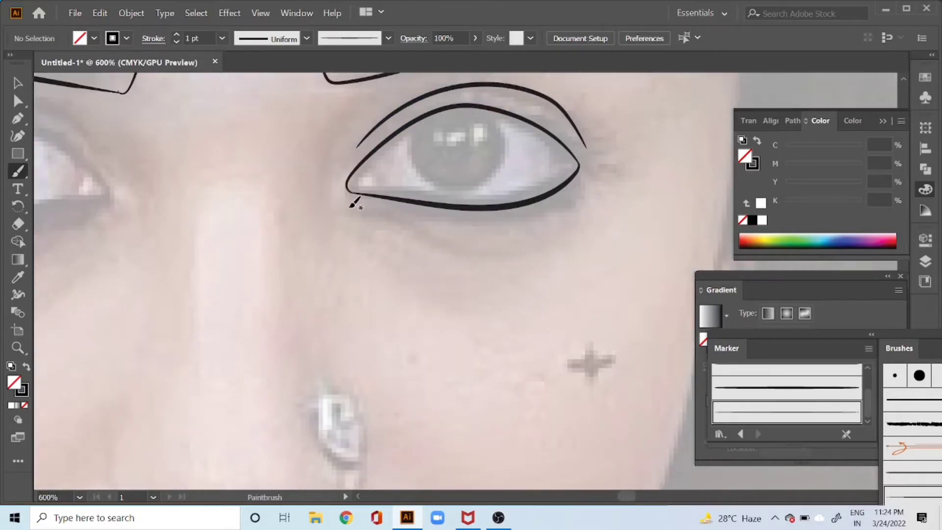
left_click_drag(362, 211, 459, 249)
mouse_move(451, 115)
left_mouse_down()
mouse_move(473, 186)
mouse_move(461, 213)
left_mouse_up()
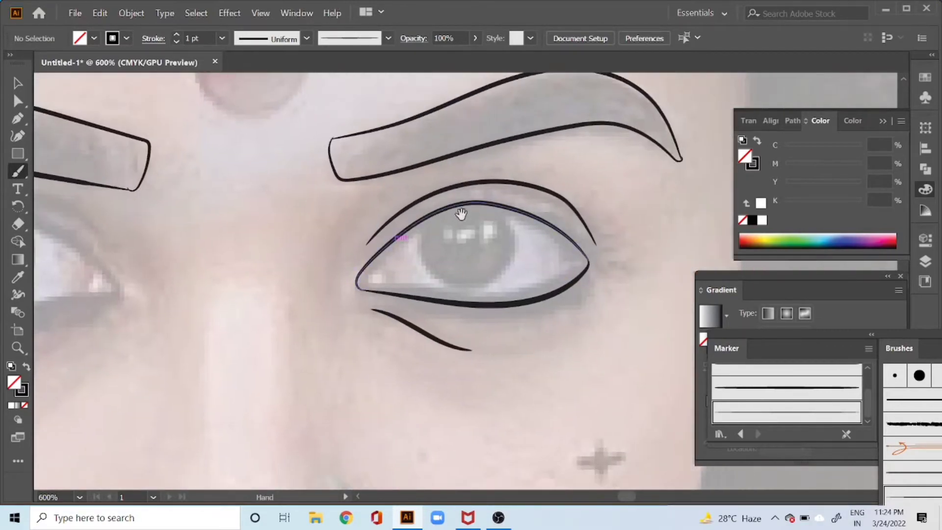
Trace the round iris outline of the right-hand eye with the Paintbrush, ending the curve at the upper lid line.
left_click_drag(472, 287, 504, 268)
key("ctrl+z")
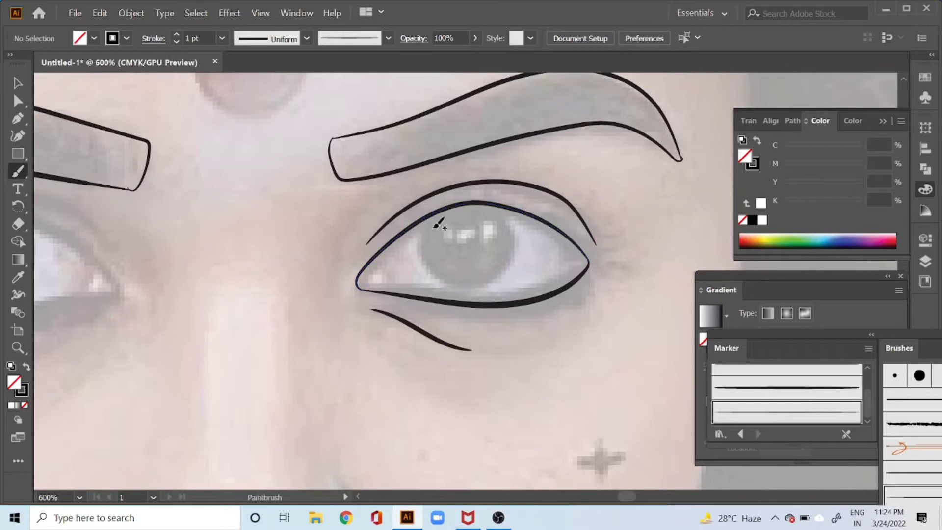
mouse_move(418, 261)
left_mouse_down()
mouse_move(471, 287)
mouse_move(513, 255)
left_mouse_up()
left_click_drag(499, 203, 458, 206)
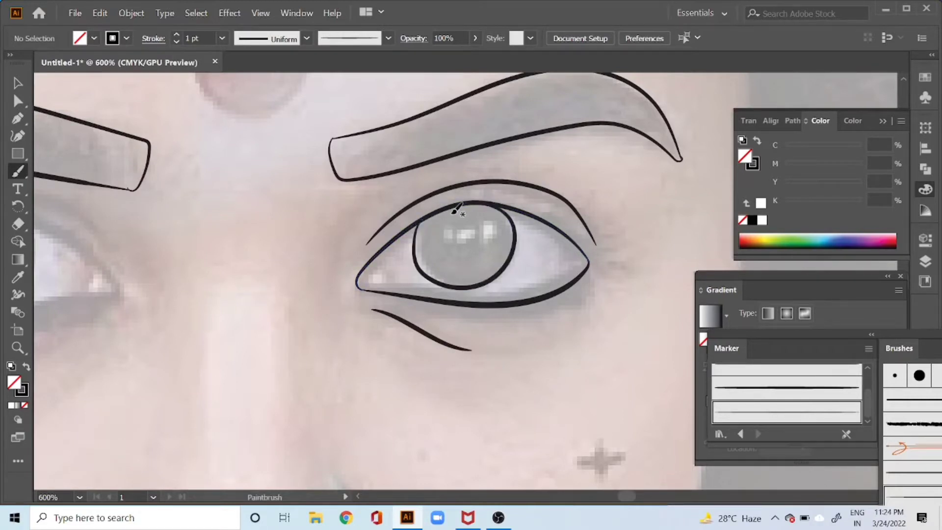
Smooth the lower curve of the right-hand iris by moving its anchor points with Direct Selection.
key("a")
left_click(420, 273)
left_click_drag(423, 276, 427, 275)
left_click_drag(486, 283, 489, 280)
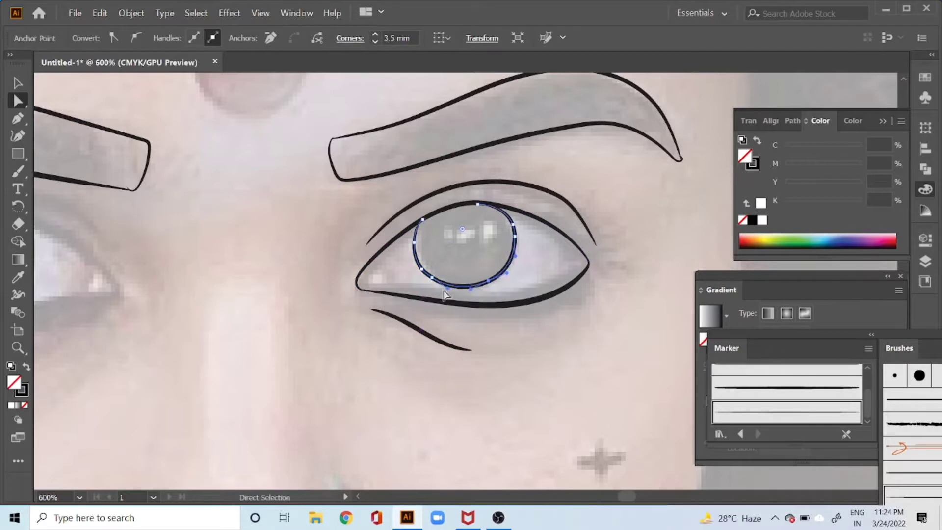
left_click_drag(425, 268, 419, 266)
left_click(415, 243)
left_click(451, 239)
key("space")
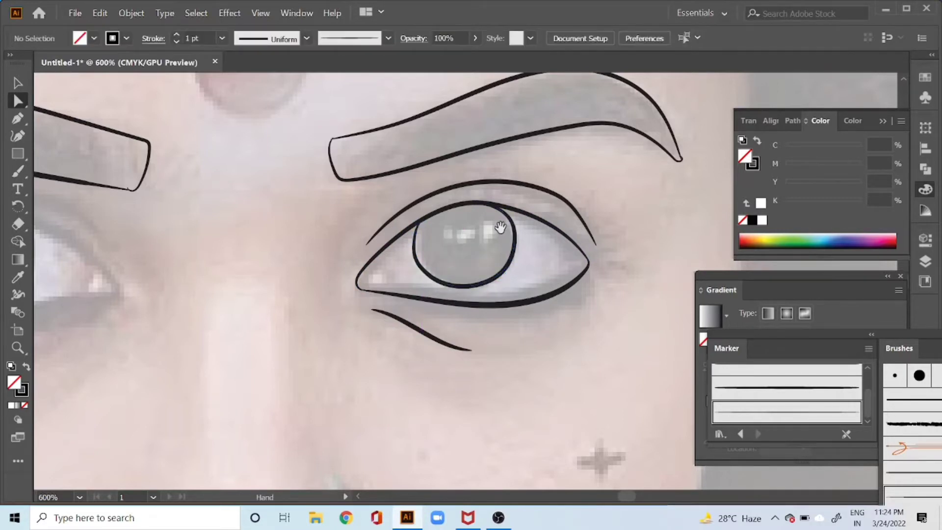
Draw a circular pupil inside the right-hand iris with the Ellipse tool and set its stroke weight to 0.25 pt.
left_click_drag(493, 226, 446, 247)
key("b")
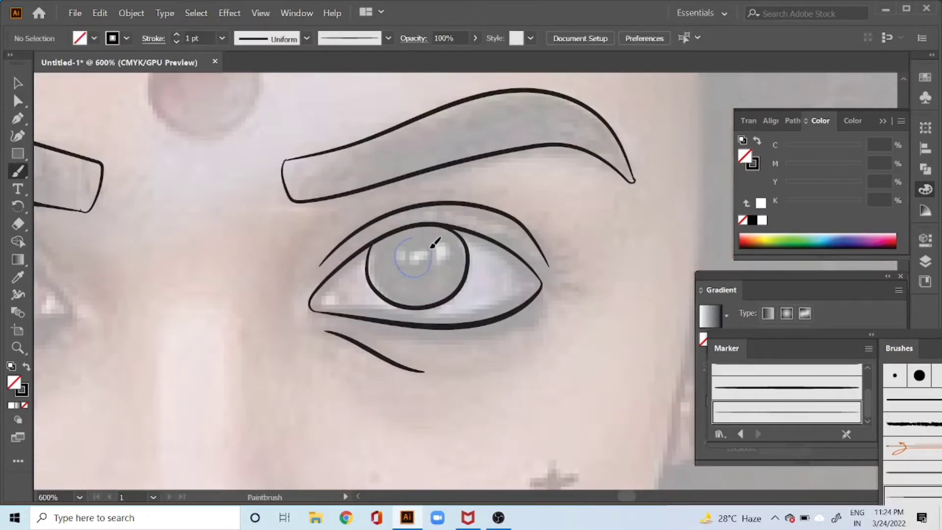
left_click_drag(18, 154, 84, 170)
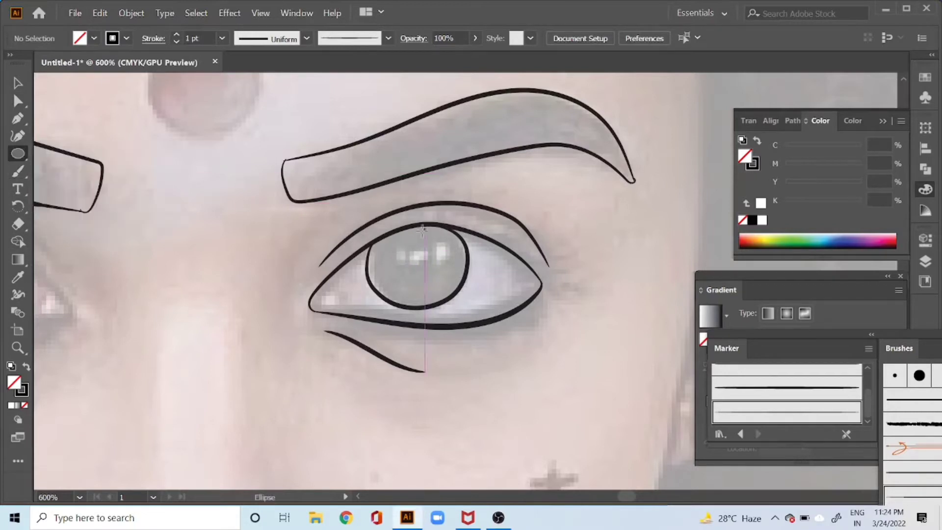
mouse_move(394, 243)
left_mouse_down()
mouse_move(453, 277)
mouse_move(436, 285)
left_mouse_up()
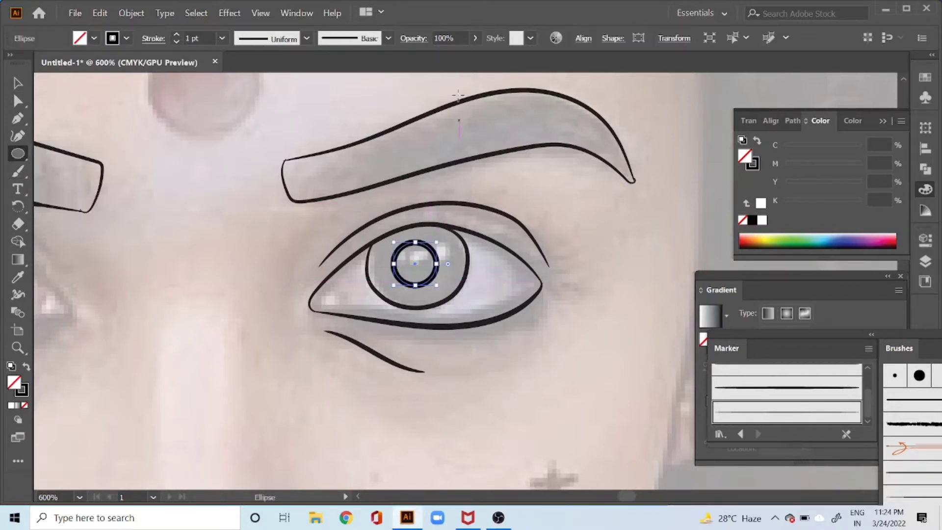
left_click(221, 39)
left_click(246, 51)
key("v")
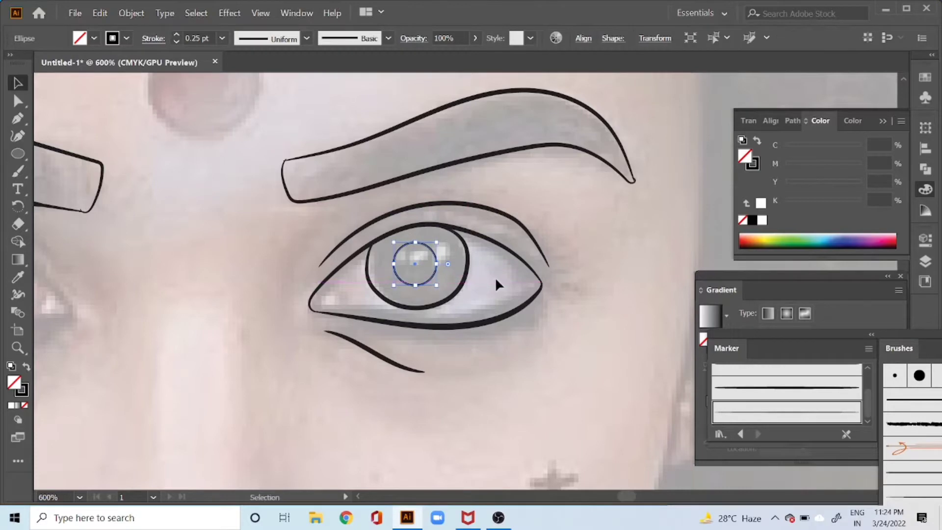
left_click(495, 277)
Trace the upper and lower lid lines of the left-hand eye and the crease above it with the Paintbrush.
key("space")
left_click_drag(266, 213, 359, 265)
left_click_drag(236, 330, 395, 263)
left_click_drag(240, 253, 350, 248)
key("b")
left_click_drag(216, 256, 265, 221)
key("ctrl+z")
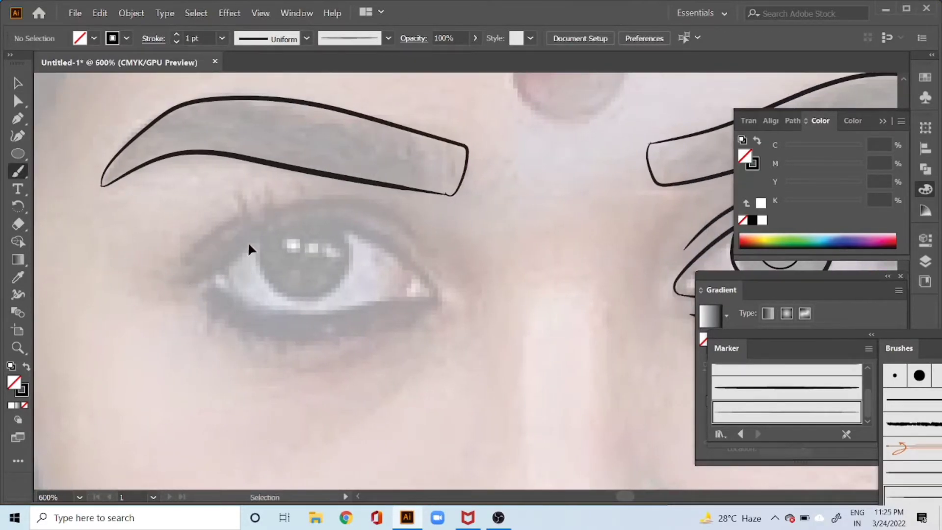
left_click_drag(186, 282, 214, 263)
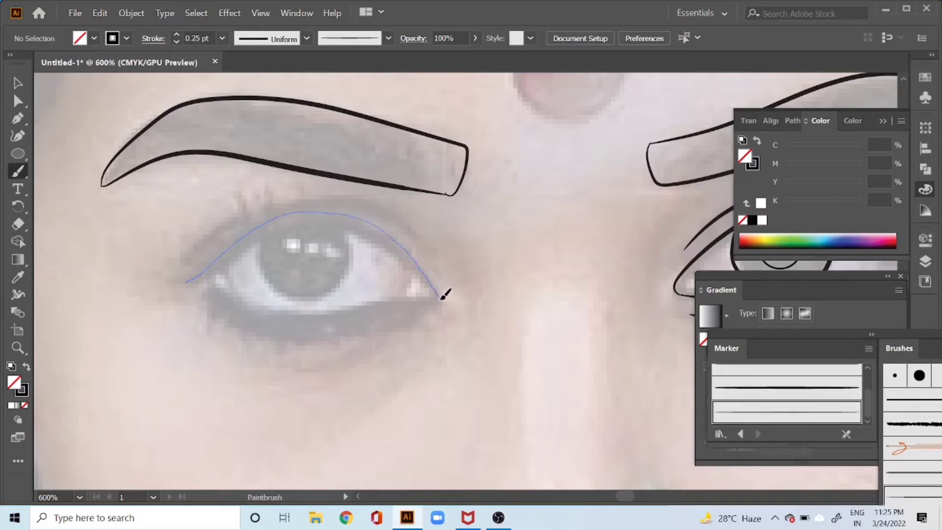
left_click_drag(441, 297, 441, 298)
mouse_move(197, 277)
left_mouse_down()
mouse_move(274, 316)
mouse_move(336, 314)
left_mouse_up()
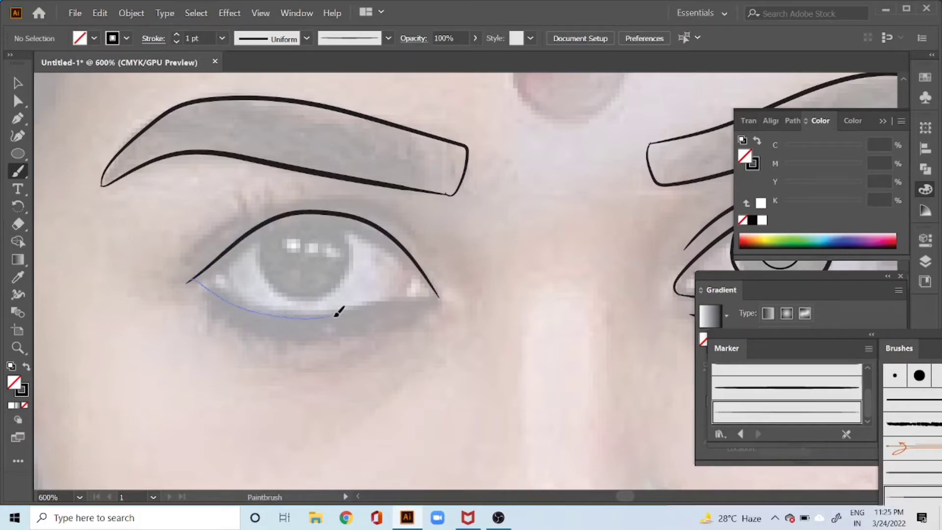
left_click_drag(441, 296, 441, 296)
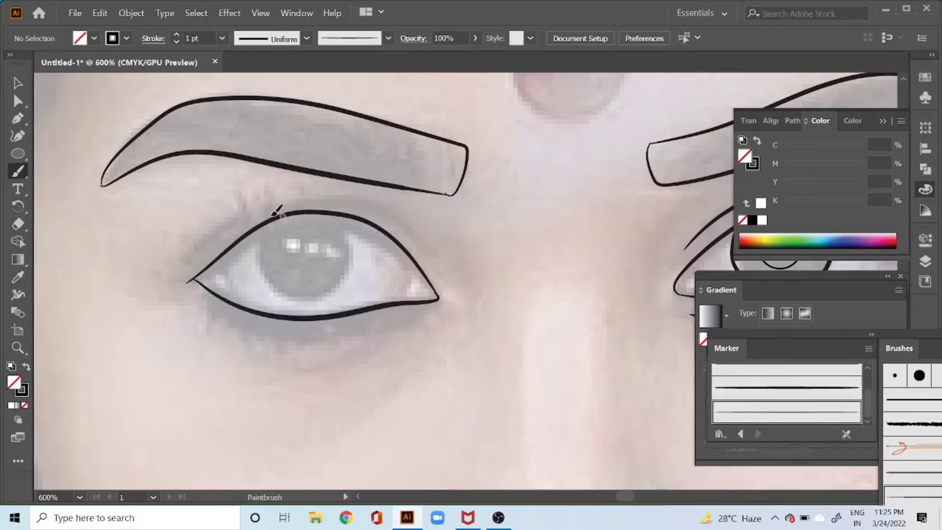
mouse_move(189, 254)
left_mouse_down()
mouse_move(311, 185)
mouse_move(415, 247)
left_mouse_up()
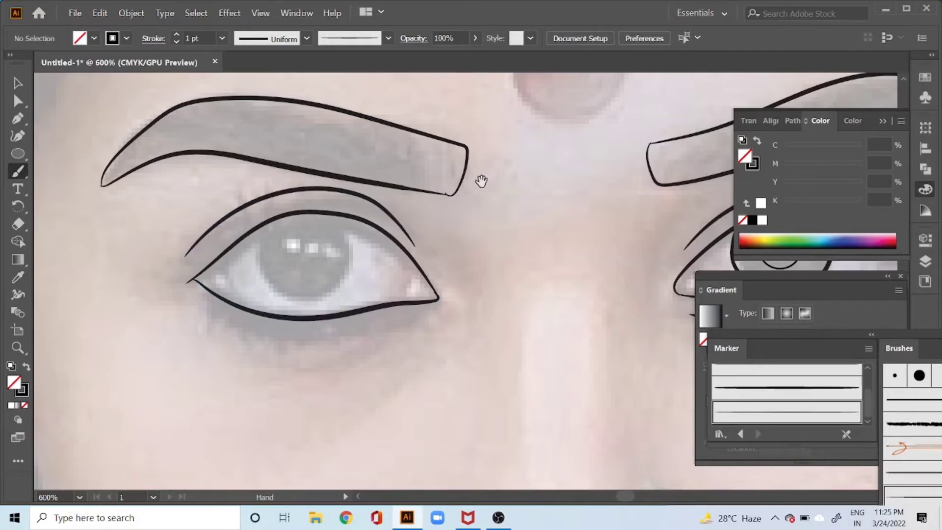
Brush a short flick extending from the outer corner of the right-hand eye.
mouse_move(485, 214)
left_mouse_down()
mouse_move(385, 245)
mouse_move(469, 214)
left_mouse_up()
left_click_drag(608, 232, 387, 220)
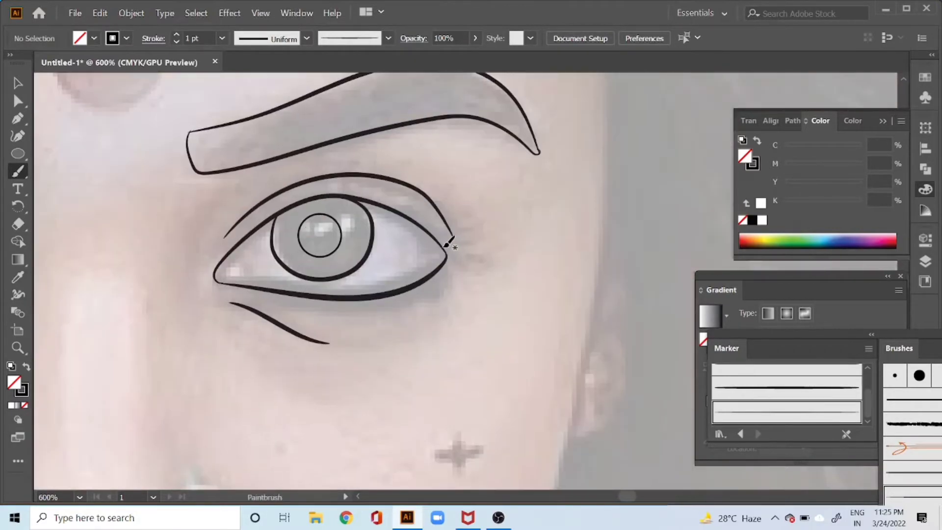
left_click_drag(445, 252, 464, 259)
Trace the iris outline of the left-hand eye with the Paintbrush, redoing the first attempt with a rounder curve.
left_click_drag(269, 321, 546, 269)
mouse_move(160, 202)
left_mouse_down()
mouse_move(457, 242)
mouse_move(416, 262)
left_mouse_up()
mouse_move(332, 236)
left_mouse_down()
mouse_move(395, 292)
mouse_move(425, 264)
mouse_move(398, 207)
left_mouse_up()
key("z")
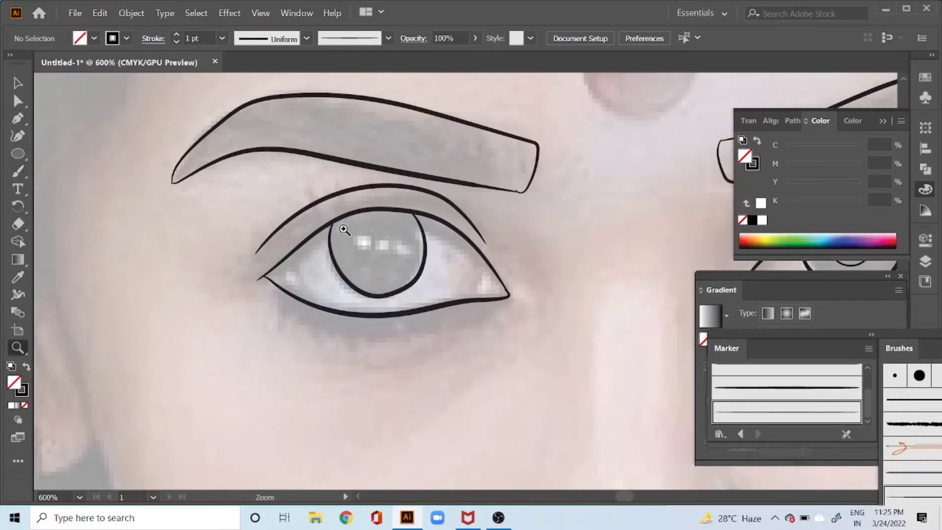
key("ctrl+z")
key("b")
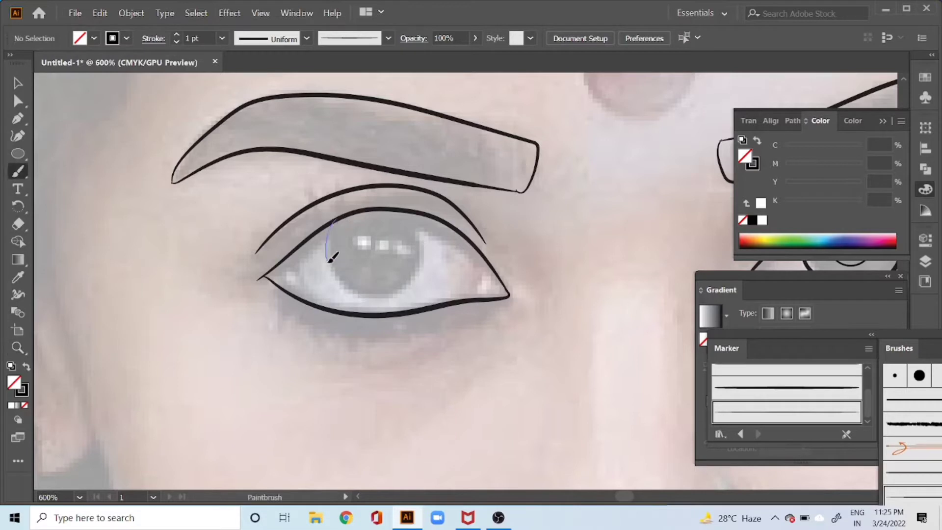
mouse_move(329, 260)
left_mouse_down()
mouse_move(354, 293)
mouse_move(393, 292)
left_mouse_up()
left_click_drag(411, 209, 412, 209)
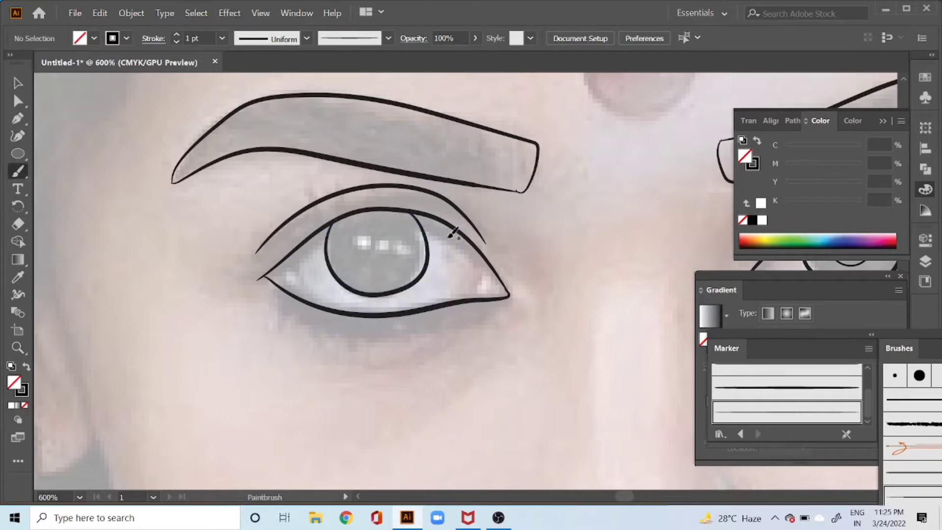
Draw a circular pupil with a 0.25 pt stroke in the left-hand iris and brush a fold line beneath that eye.
key("l")
left_click_drag(355, 232, 397, 272)
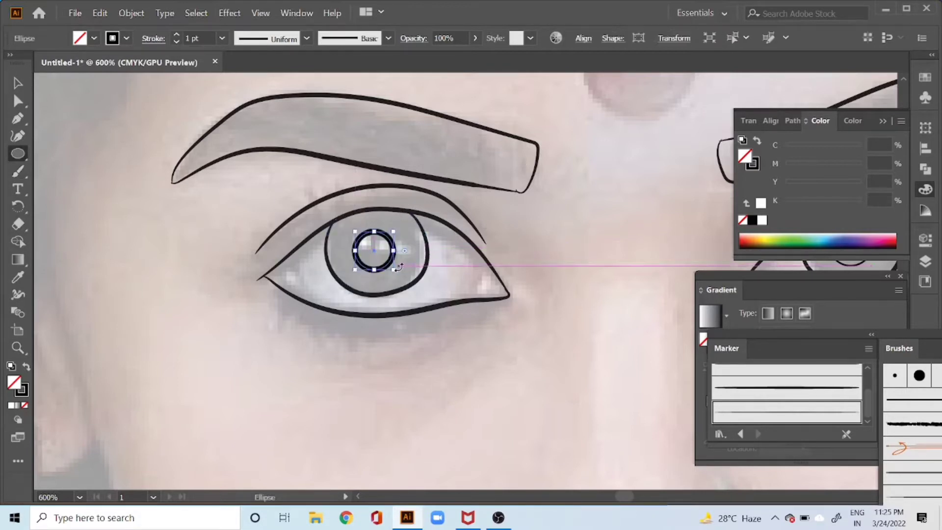
key("ctrl+z")
left_click_drag(352, 223, 394, 266)
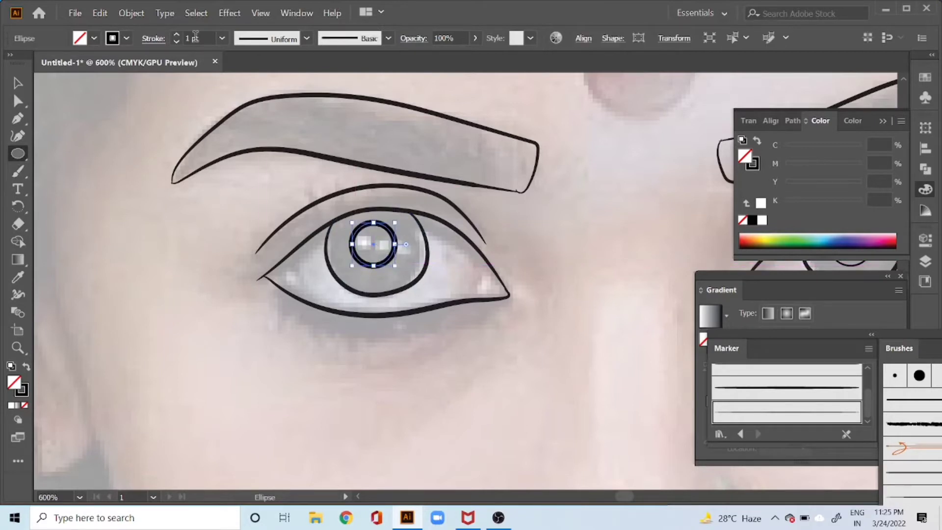
left_click(221, 38)
left_click(241, 51)
key("v")
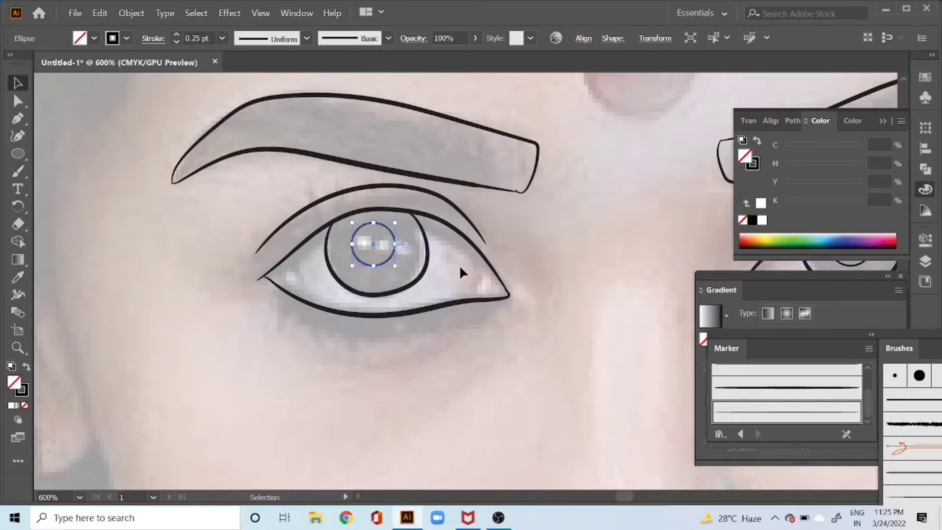
left_click(461, 265)
key("b")
left_click_drag(420, 349, 498, 308)
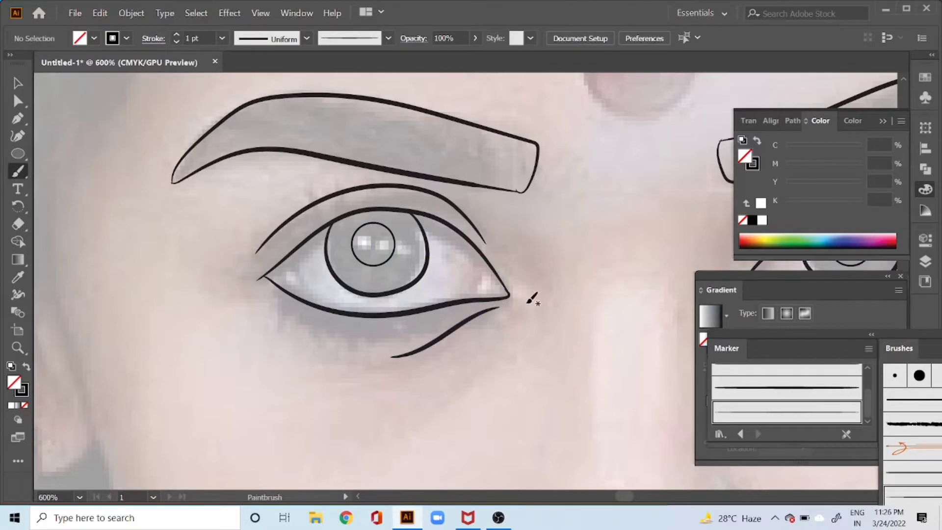
Draw a circle around the bindi on the forehead with the Ellipse tool and set its stroke weight to 0.25 pt.
mouse_move(587, 282)
left_mouse_down()
mouse_move(500, 183)
mouse_move(631, 241)
mouse_move(563, 267)
mouse_move(584, 395)
left_mouse_up()
key("l")
left_click_drag(299, 152, 433, 275)
key("ctrl+z")
left_click(222, 38)
left_click(244, 54)
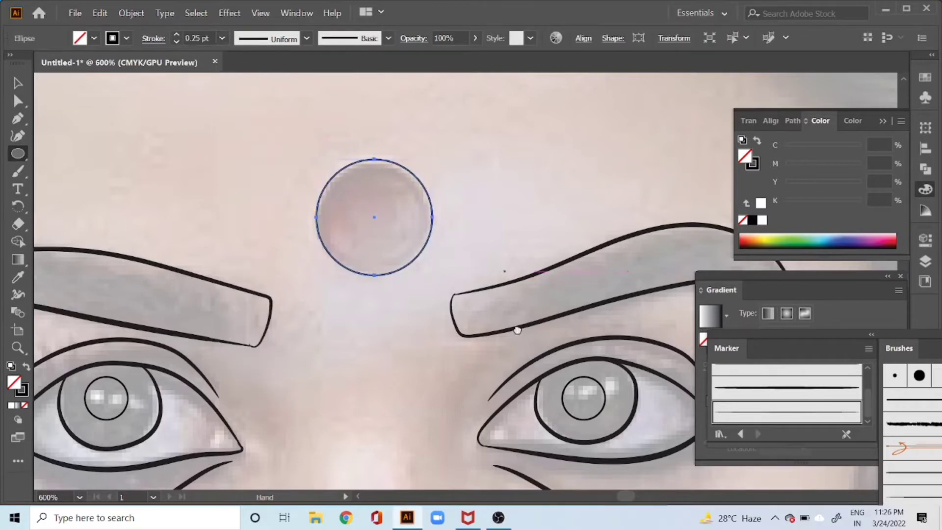
left_click_drag(614, 431, 485, 226)
key("a")
left_click(480, 254)
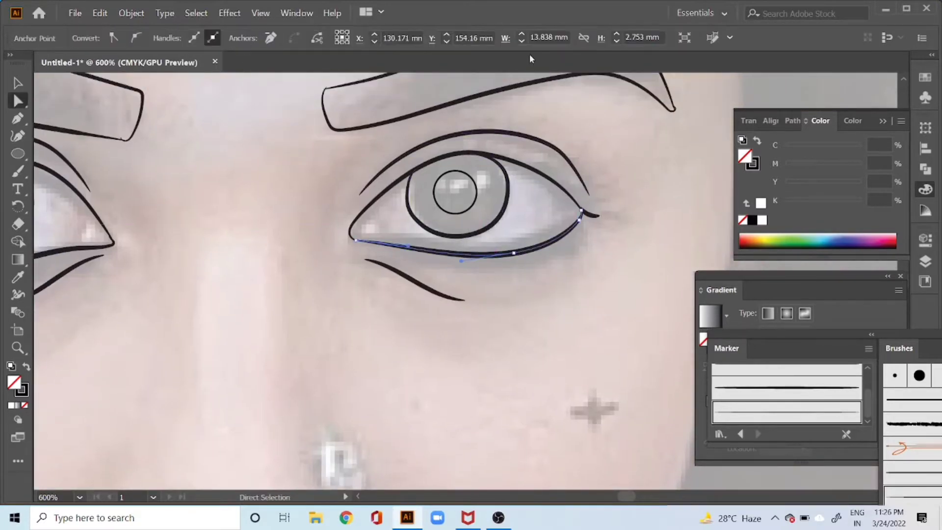
left_click(632, 263)
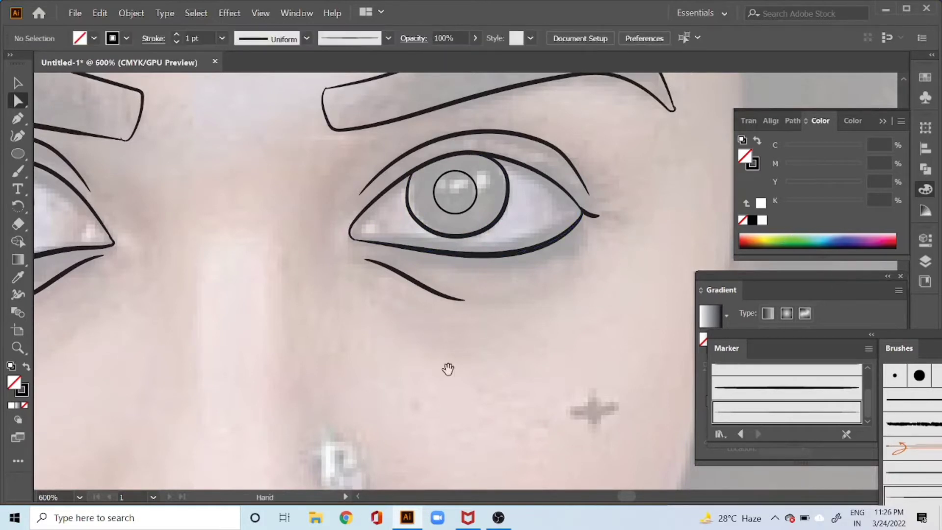
Brush the curved outline of the left-hand nostril wing, redoing the stroke until it forms one smooth arc.
mouse_move(447, 369)
left_mouse_down()
mouse_move(458, 284)
mouse_move(332, 284)
left_mouse_up()
key("b")
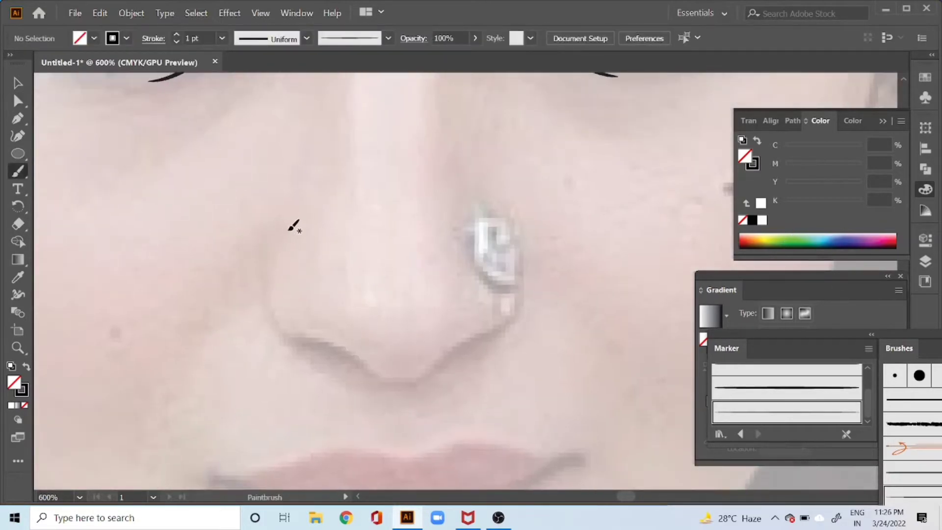
left_click_drag(293, 232, 338, 332)
key("ctrl+z")
left_click_drag(285, 233, 274, 319)
left_click_drag(338, 336, 375, 367)
key("ctrl+z")
mouse_move(287, 228)
left_mouse_down()
mouse_move(304, 339)
mouse_move(272, 307)
mouse_move(301, 343)
left_mouse_up()
key("ctrl+z")
key("ctrl+z")
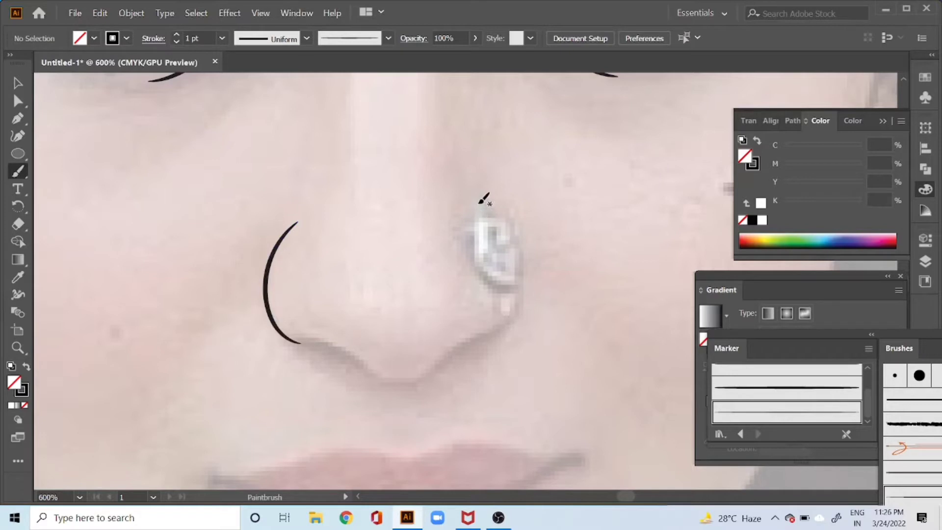
Outline the nose ornament's linked shapes with the Paintbrush and trace the wavy underside of the nose from nostril to nostril.
mouse_move(472, 227)
left_mouse_down()
mouse_move(484, 205)
mouse_move(503, 239)
mouse_move(489, 219)
left_mouse_up()
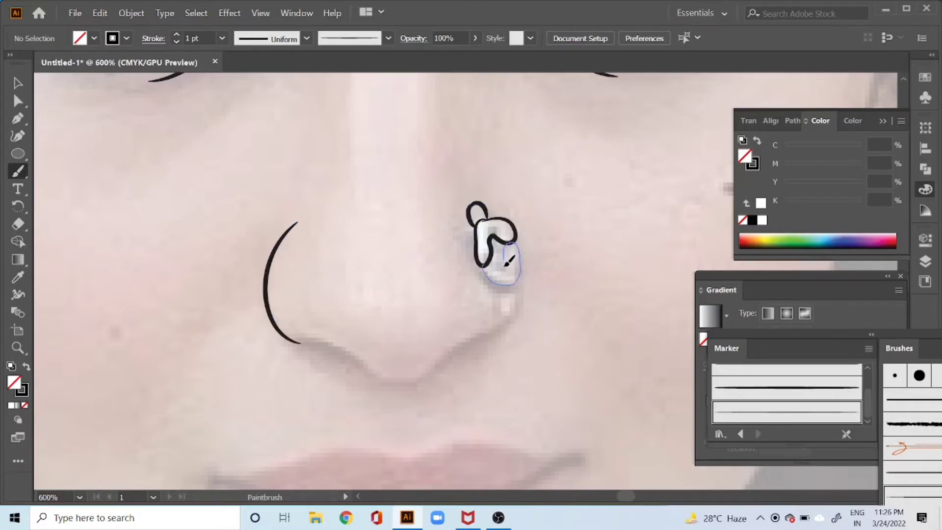
mouse_move(507, 264)
left_mouse_down()
mouse_move(522, 273)
mouse_move(513, 307)
mouse_move(508, 290)
left_mouse_up()
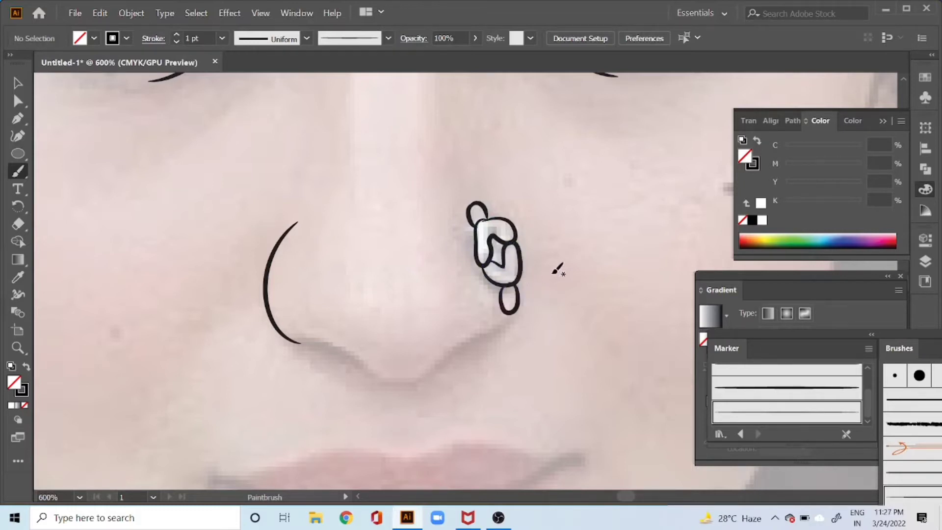
scroll(517, 279, "down", 3)
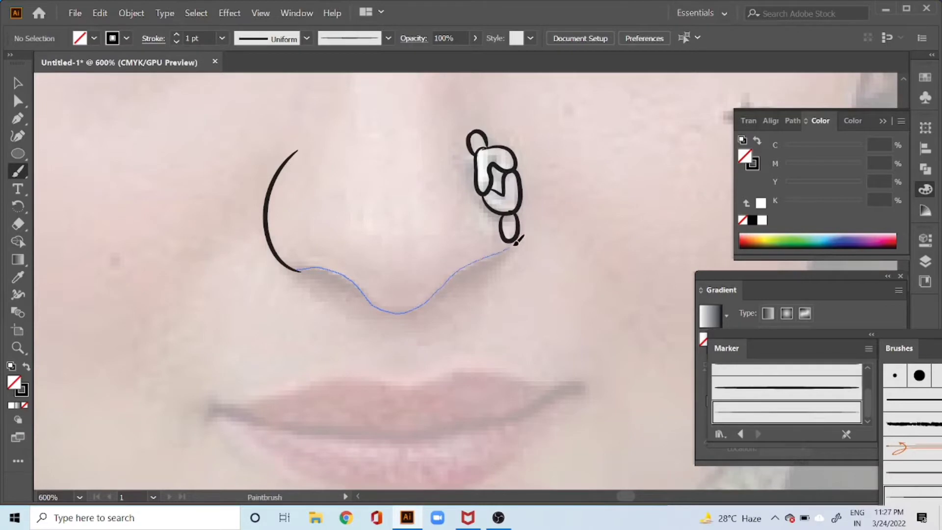
left_click_drag(516, 242, 515, 243)
Brush two short vertical lines along the sides of the nose bridge between the eyes.
scroll(538, 273, "up", 8)
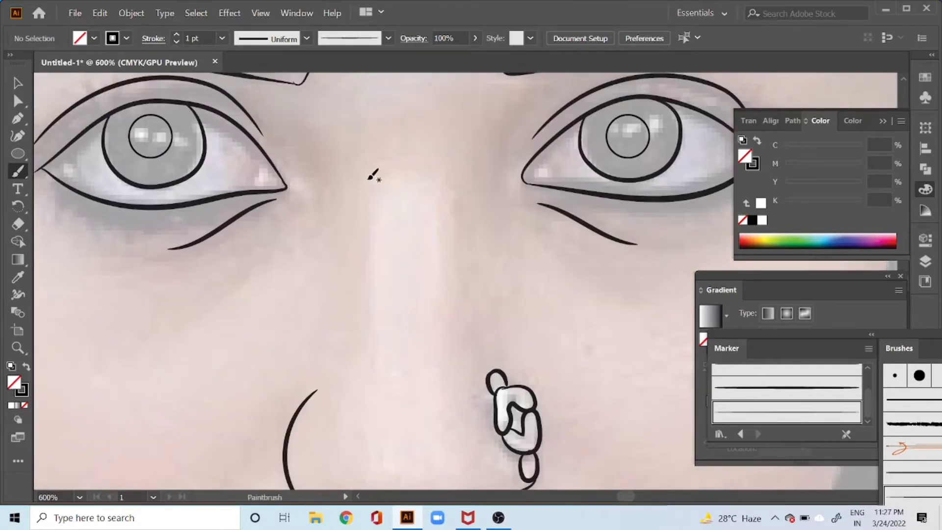
left_click_drag(370, 198, 367, 312)
left_click_drag(456, 196, 451, 299)
Trace the upper edge of the upper lip with two brush strokes meeting at the central dip.
scroll(456, 244, "down", 10)
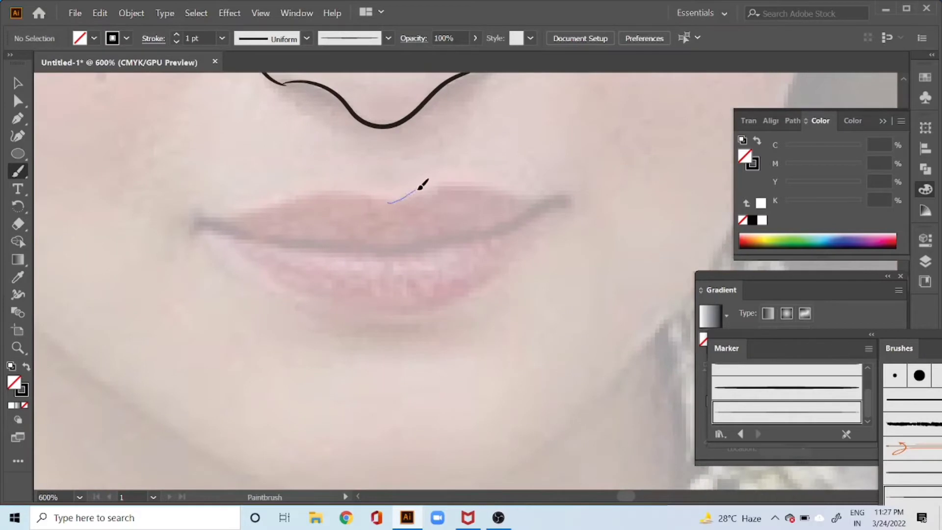
left_click_drag(358, 207, 436, 225)
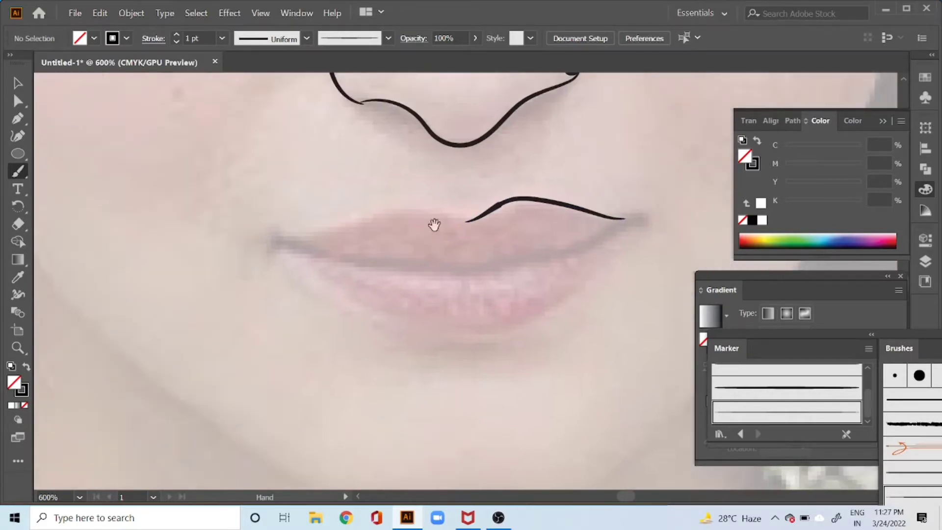
left_click_drag(278, 235, 394, 208)
left_click_drag(460, 216, 467, 222)
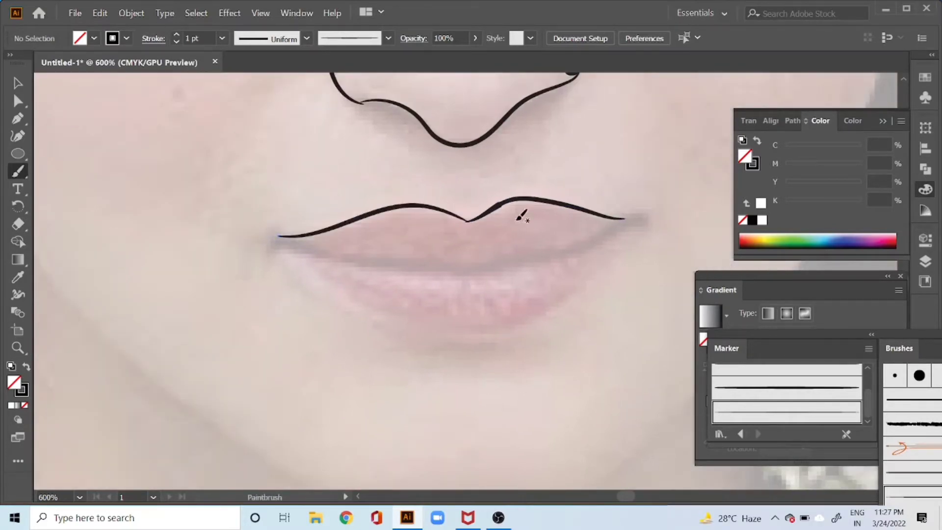
Trace the line between the lips from corner to corner, redoing it once, and add small accents at the mouth corners.
key("space")
mouse_move(278, 237)
left_mouse_down()
mouse_move(277, 249)
mouse_move(381, 267)
mouse_move(488, 265)
left_mouse_up()
key("ctrl+z")
key("ctrl+z")
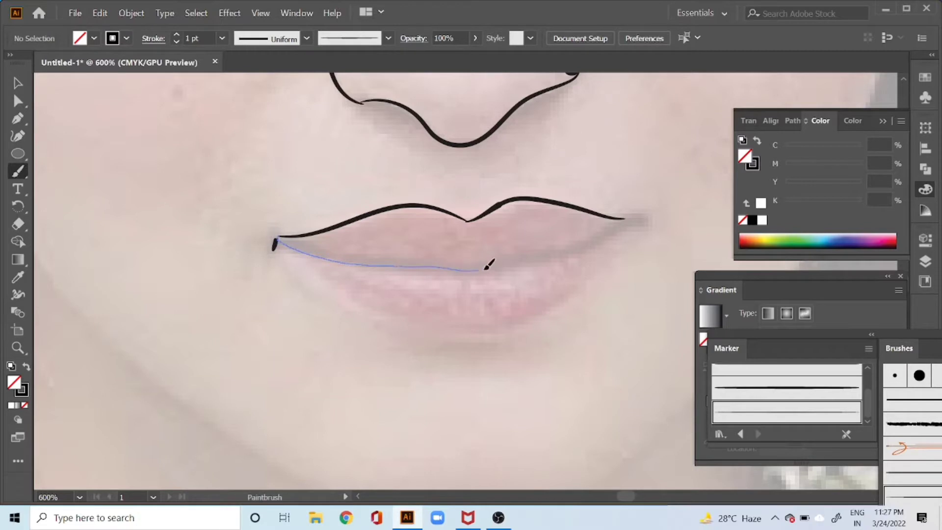
left_click_drag(641, 219, 643, 217)
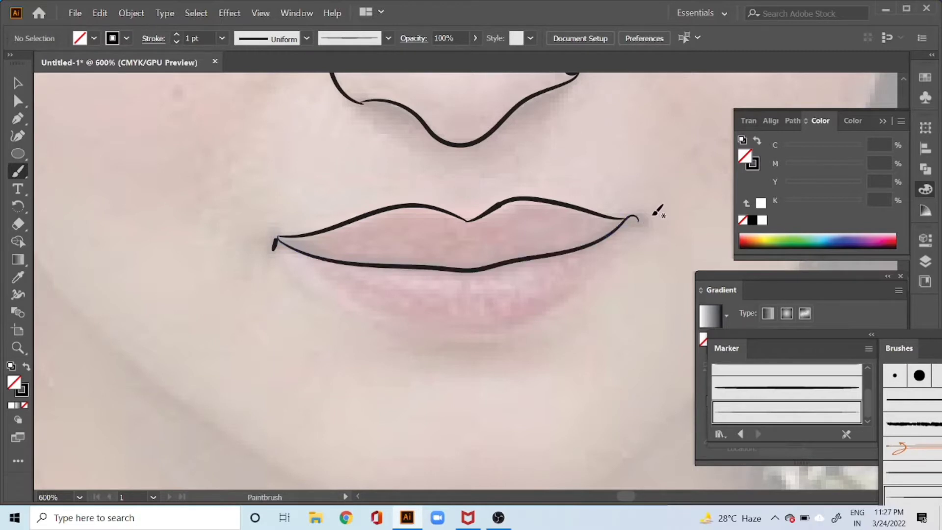
key("ctrl+z")
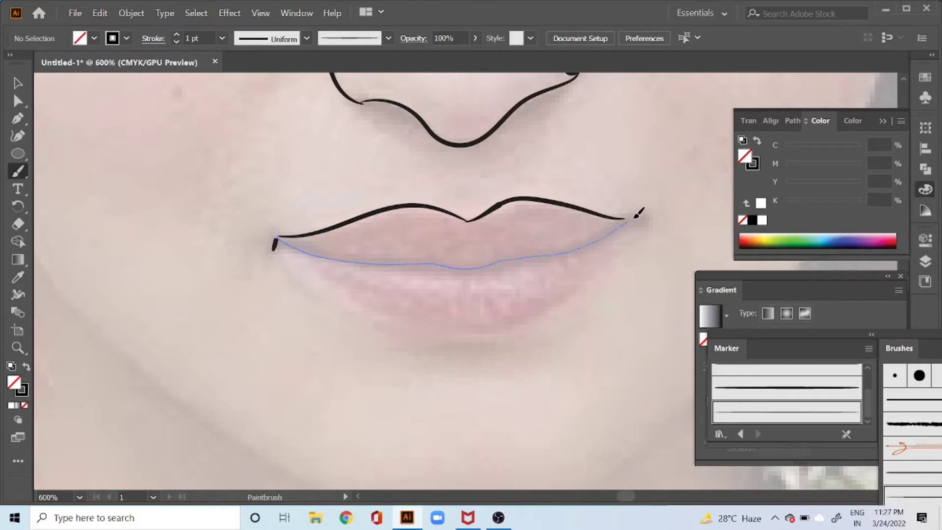
left_click_drag(635, 216, 630, 217)
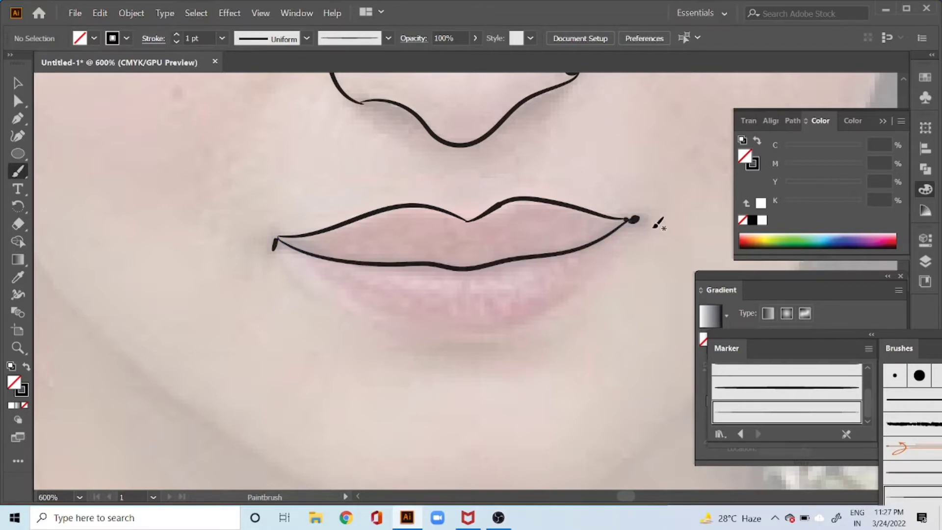
Brush the lower lip's outline as a curve joining both ends of the mouth line.
left_click_drag(460, 282, 415, 245)
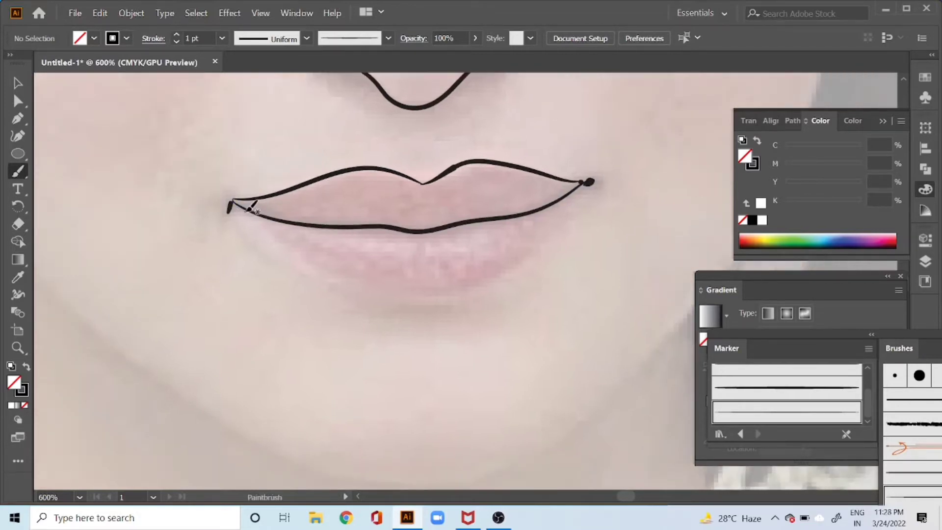
mouse_move(248, 210)
left_mouse_down()
mouse_move(310, 268)
mouse_move(426, 291)
mouse_move(520, 268)
left_mouse_up()
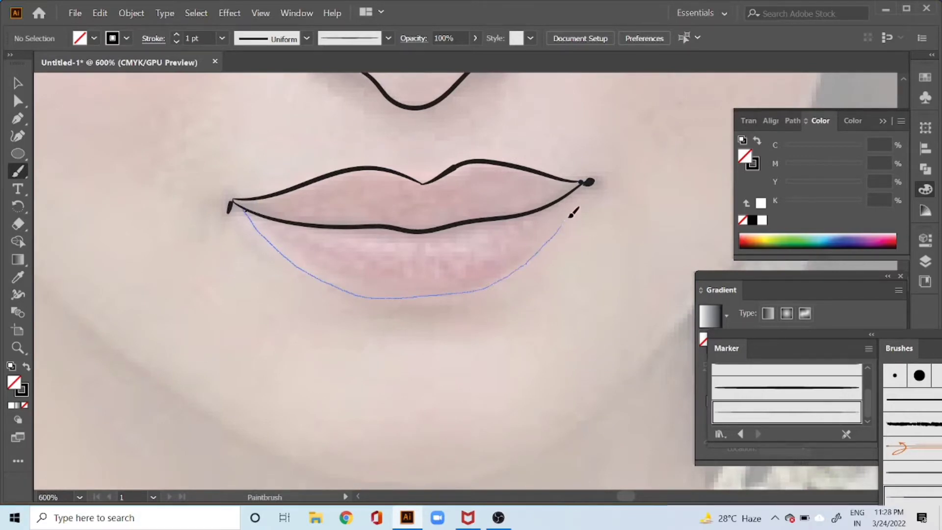
left_click_drag(581, 184, 550, 227)
Trace the bottom curve of the chin with the Paintbrush, undoing and redrawing the uneven strokes.
left_click_drag(524, 327, 499, 160)
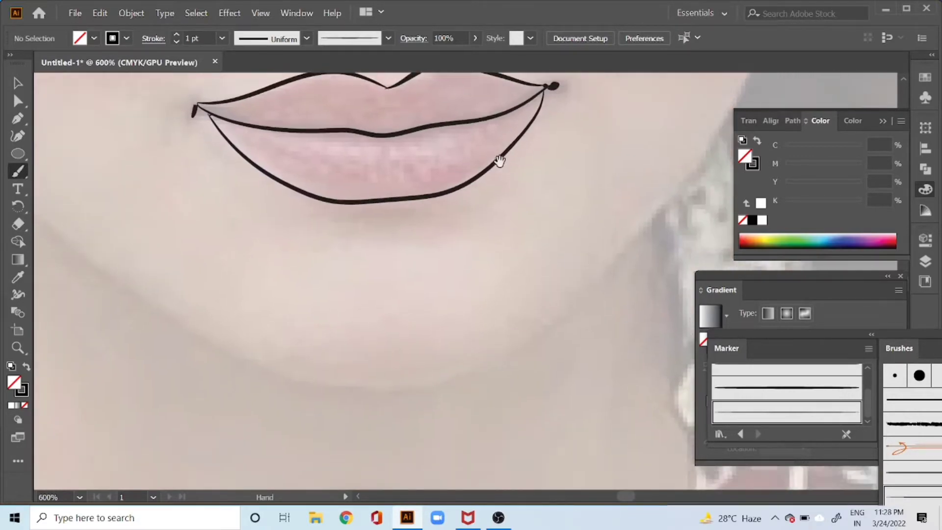
left_click_drag(415, 247, 418, 178)
left_click_drag(307, 261, 432, 259)
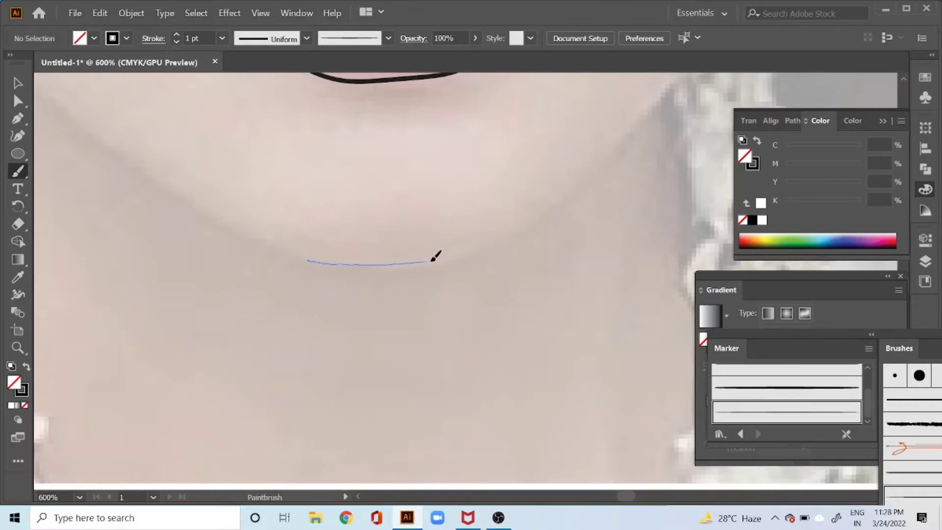
left_click_drag(534, 216, 549, 205)
mouse_move(568, 157)
left_mouse_down()
mouse_move(393, 310)
mouse_move(467, 257)
left_mouse_up()
key("ctrl+z")
key("ctrl+z")
left_click_drag(139, 417, 295, 409)
Extend the chin line along the right-hand jaw up to the flower garland.
left_click_drag(414, 346, 364, 344)
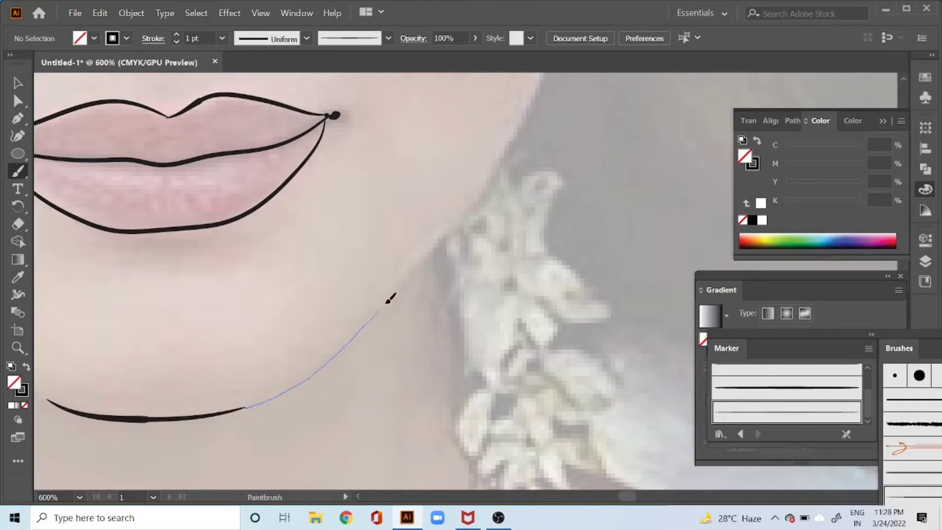
left_click_drag(390, 298, 419, 264)
mouse_move(465, 238)
left_mouse_down()
mouse_move(480, 319)
mouse_move(458, 315)
left_mouse_up()
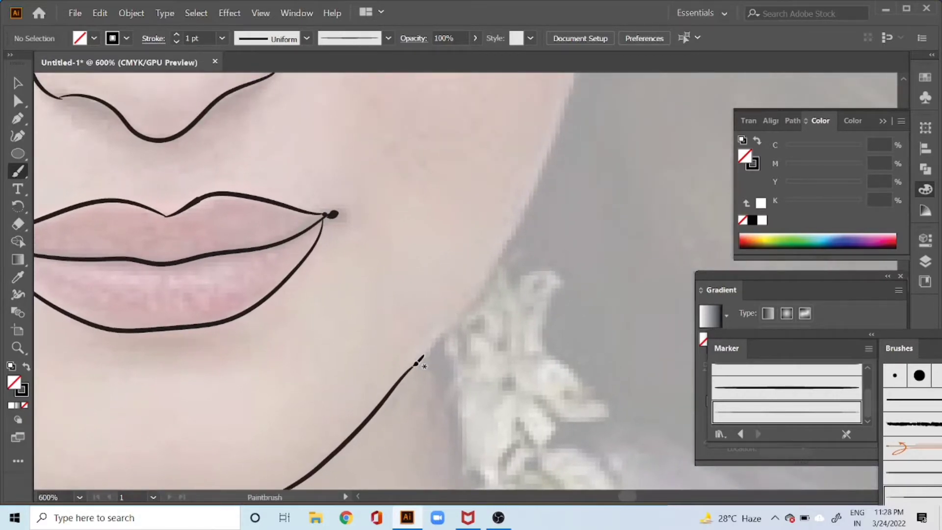
left_click_drag(415, 365, 432, 335)
key("ctrl+z")
Continue the right-hand face contour up the cheek, past the ear, to the temple beside the eyebrow.
mouse_move(553, 152)
left_mouse_down()
mouse_move(571, 114)
mouse_move(502, 341)
left_mouse_up()
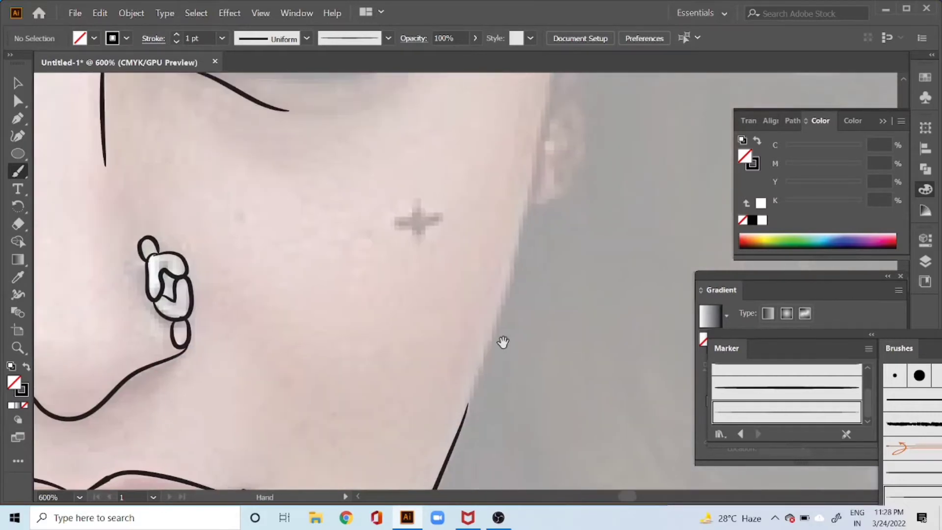
left_click_drag(466, 408, 523, 238)
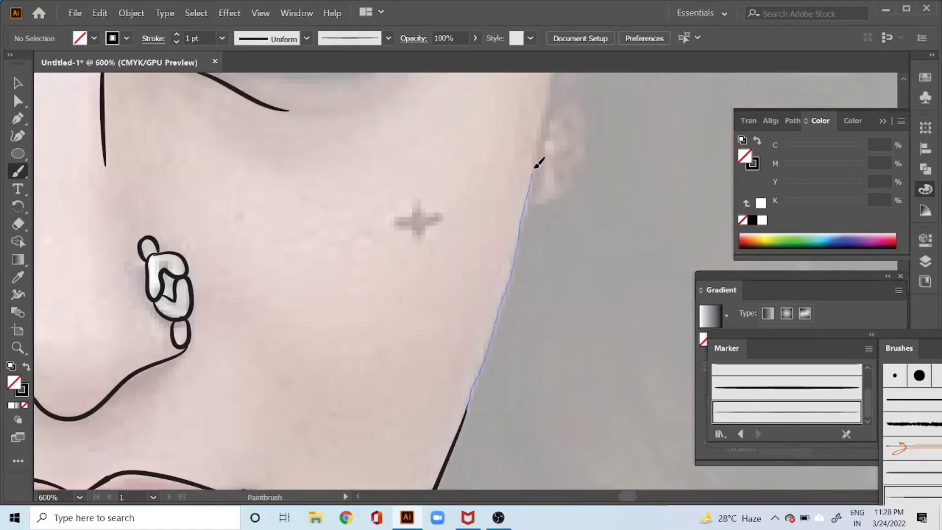
mouse_move(538, 164)
left_mouse_down()
mouse_move(543, 149)
mouse_move(554, 304)
left_mouse_up()
scroll(564, 148, "up", 5)
left_click_drag(538, 386, 538, 388)
scroll(538, 386, "up", 6)
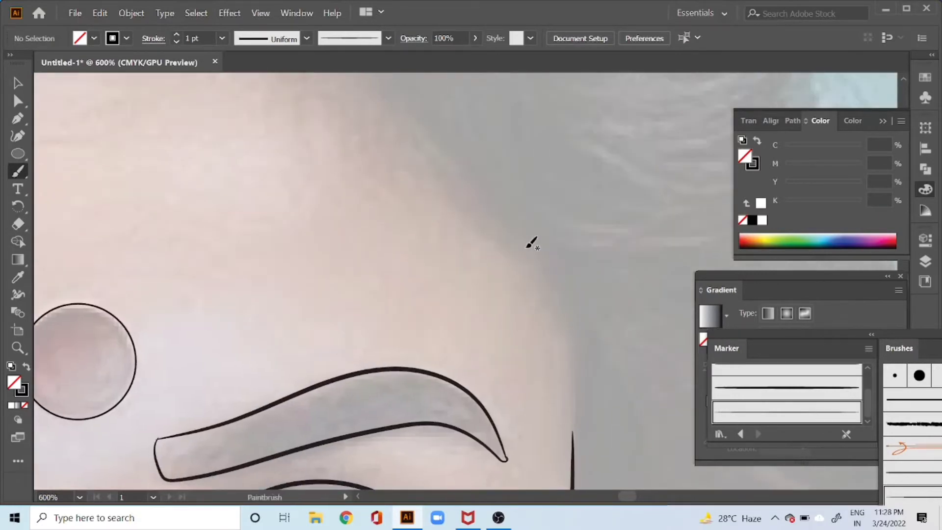
mouse_move(487, 216)
left_mouse_down()
mouse_move(534, 247)
mouse_move(581, 339)
mouse_move(577, 436)
left_mouse_up()
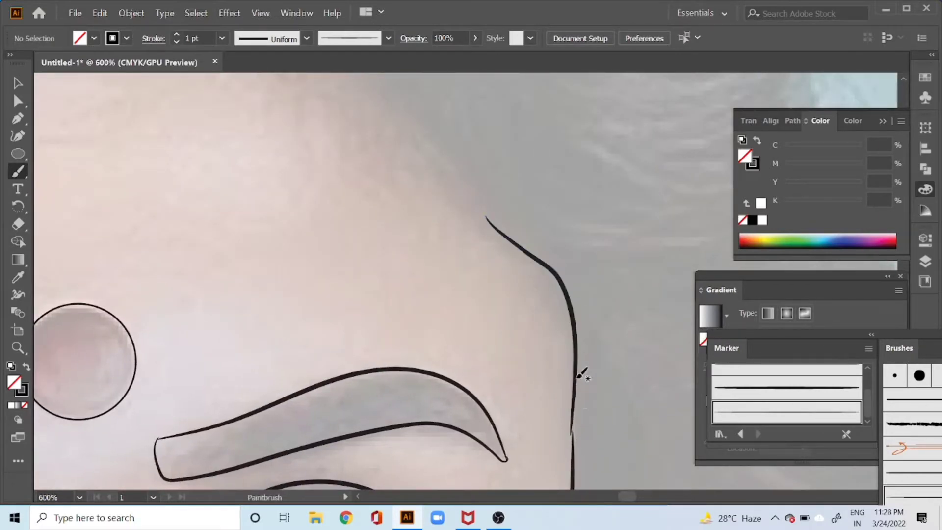
key("ctrl+z")
left_click_drag(547, 242, 639, 252)
key("ctrl+z")
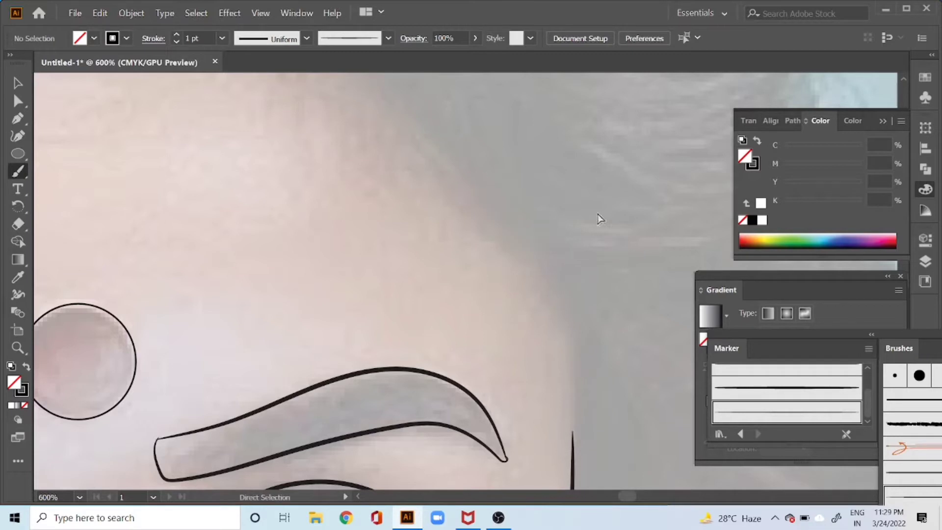
Brush a sweeping hair curve above the right-hand temple, a strand branching down from it, and a line joining the face contour.
left_click_drag(707, 247, 685, 257)
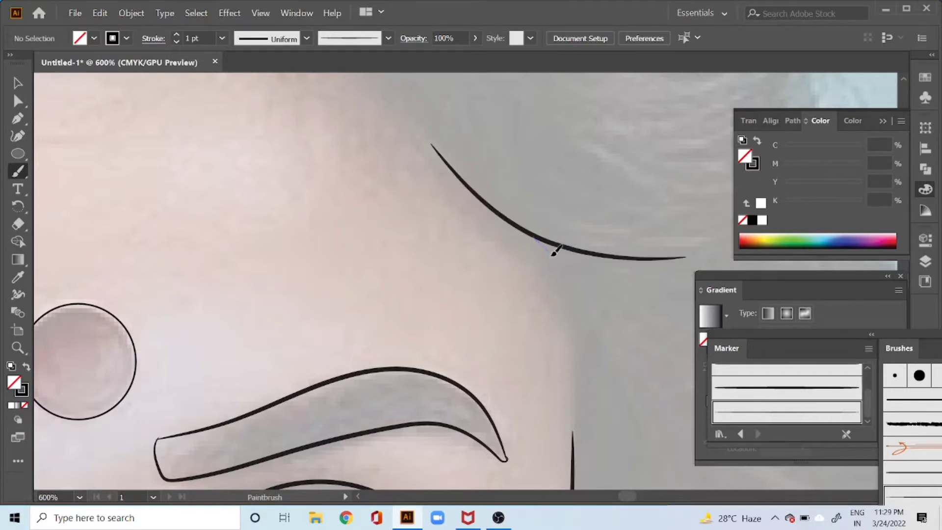
left_click_drag(541, 239, 572, 347)
key("ctrl+z")
left_click_drag(542, 239, 645, 392)
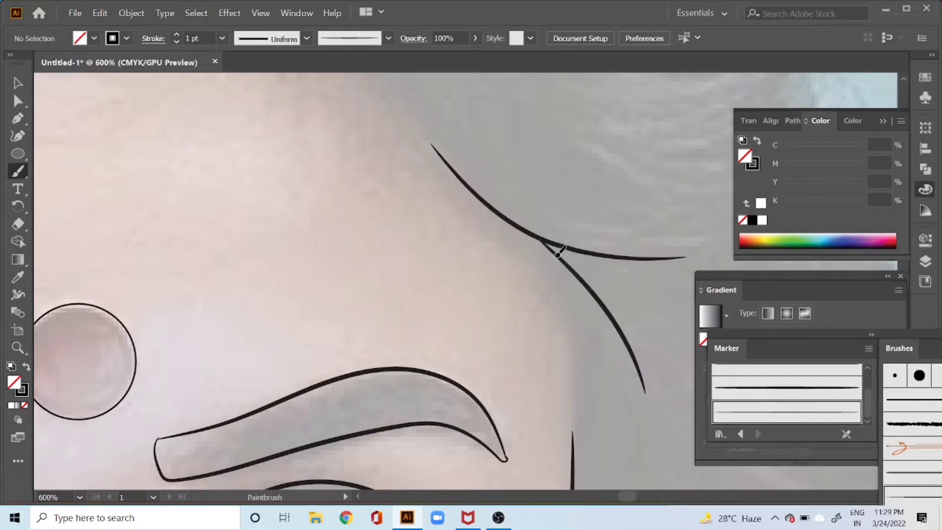
left_click_drag(558, 254, 573, 370)
left_click_drag(573, 438, 573, 440)
Brush a wavy S-shaped hair strand starting beside the centre parting above the forehead.
key("space")
left_click_drag(459, 238, 594, 500)
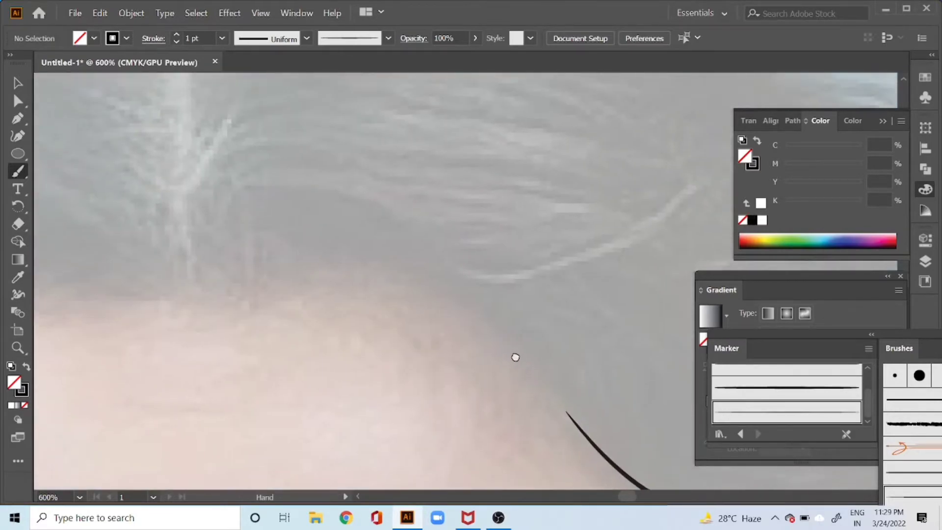
mouse_move(274, 203)
left_mouse_down()
mouse_move(307, 236)
mouse_move(364, 252)
left_mouse_up()
left_click_drag(302, 310, 313, 269)
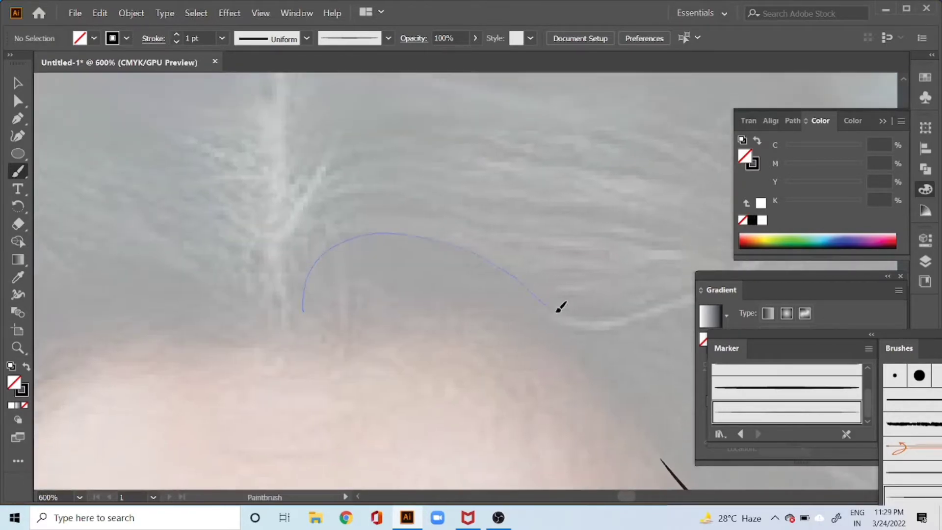
left_click_drag(557, 308, 694, 323)
Trace the forehead hairline from the centre parting down to the right-hand temple hair curve, redoing the first stroke.
mouse_move(331, 332)
left_mouse_down()
mouse_move(486, 315)
mouse_move(549, 345)
left_mouse_up()
key("ctrl+z")
left_click_drag(283, 343, 505, 316)
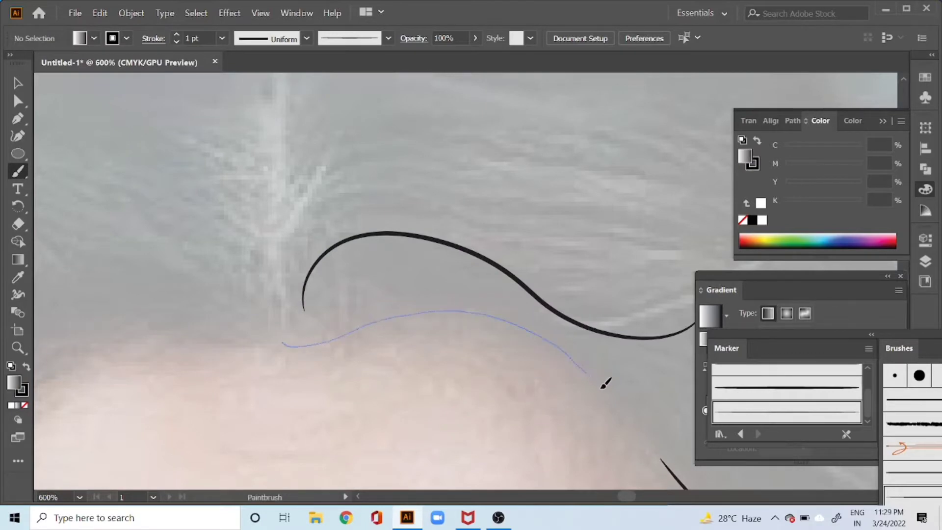
left_click_drag(601, 388, 618, 406)
key("space")
left_click_drag(628, 373, 465, 199)
left_click_drag(499, 287, 508, 297)
key("space")
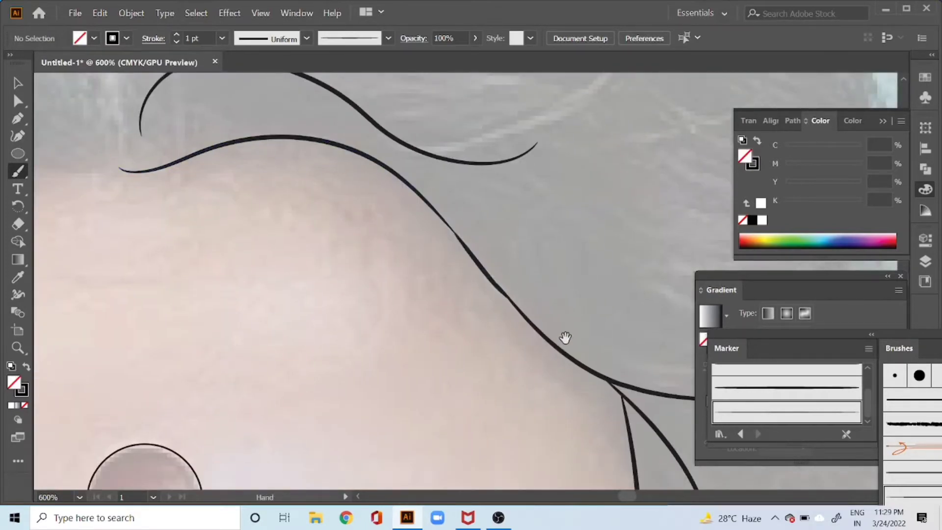
left_click_drag(564, 339, 567, 152)
left_click_drag(535, 432, 568, 151)
left_click_drag(516, 412, 568, 165)
scroll(569, 164, "down", 3)
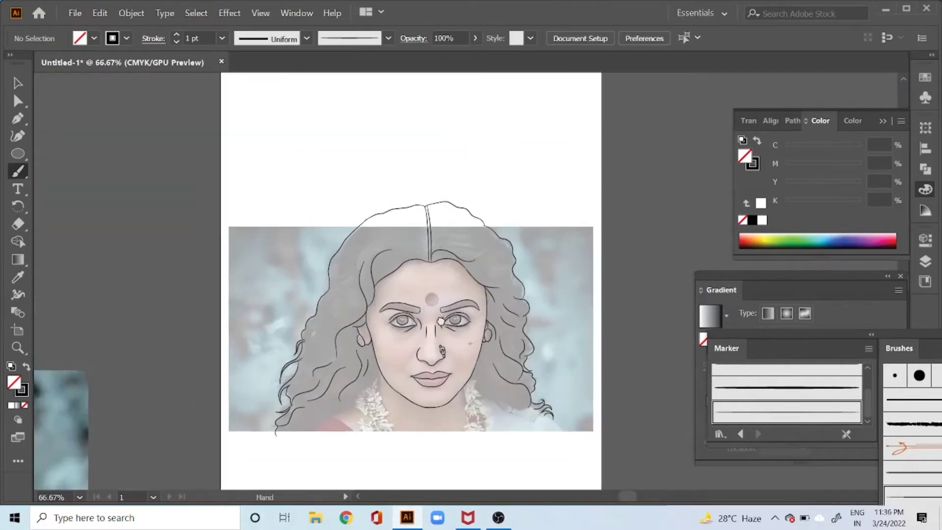
Select the lower eyelid lines of both eyes.
key("ctrl+equal")
key("ctrl+equal")
left_click_drag(462, 396, 415, 202)
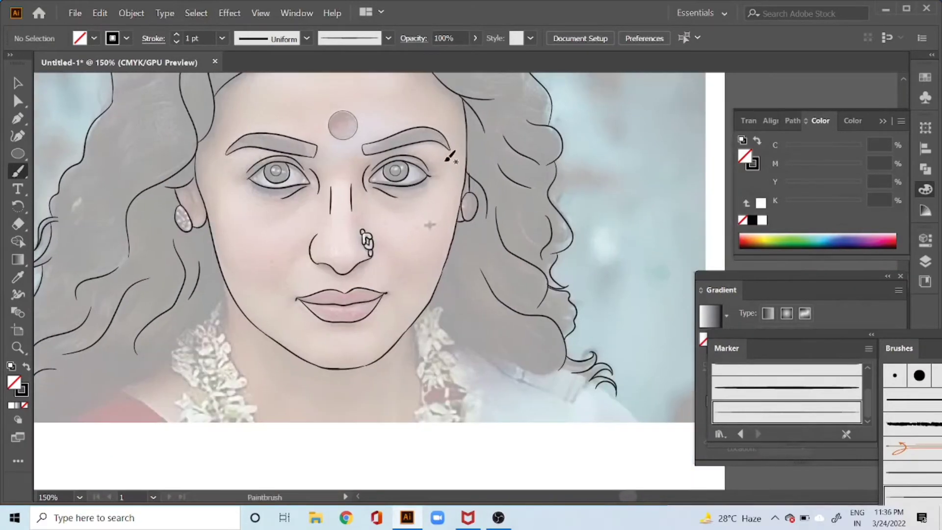
left_click(404, 189, "ctrl")
left_click(281, 186, "ctrl+shift")
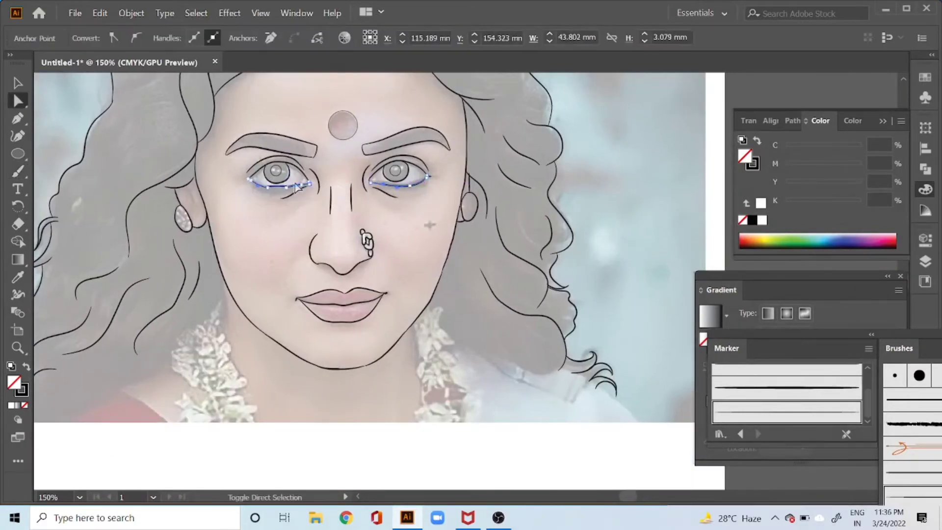
Rearrange the floating Gradient, Brushes, Marker and Character panels around the drawing and bring up the Stroke panel.
left_click_drag(780, 285, 785, 300)
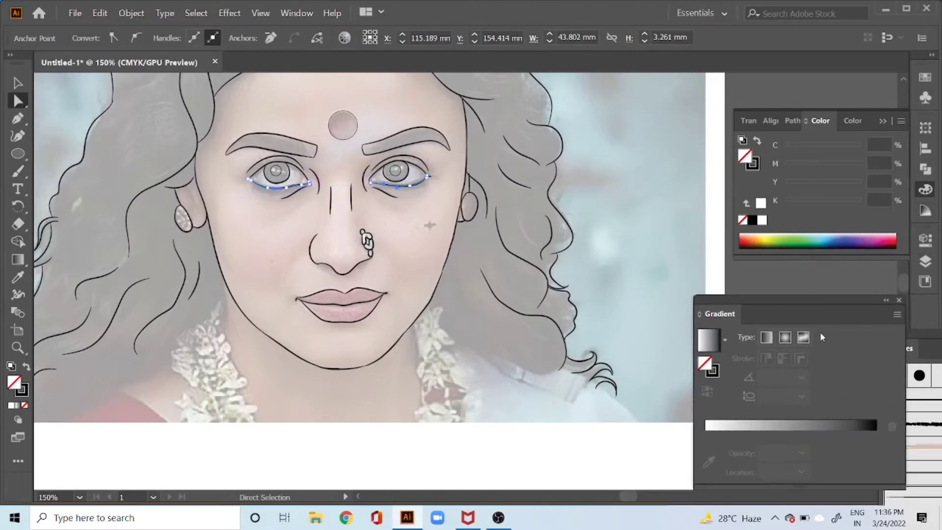
mouse_move(931, 349)
left_mouse_down()
mouse_move(723, 139)
mouse_move(767, 70)
left_mouse_up()
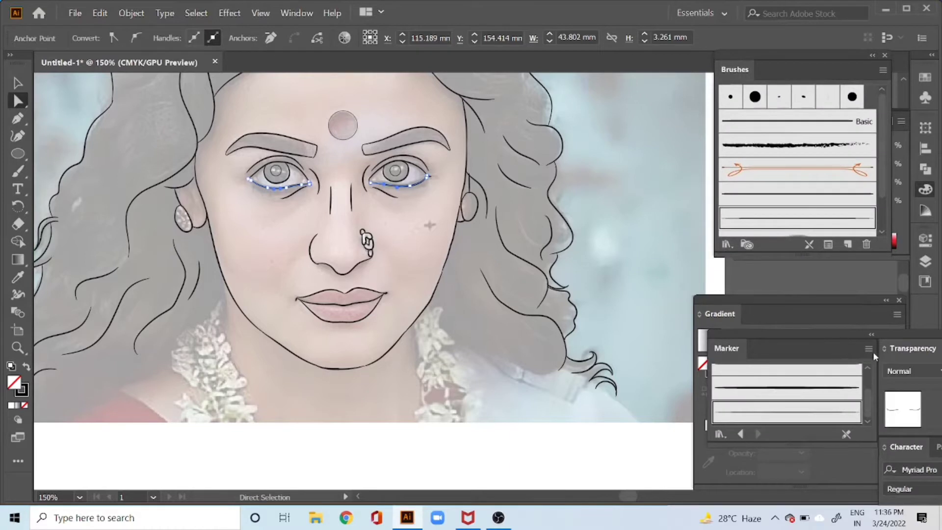
mouse_move(872, 351)
left_mouse_down()
mouse_move(760, 279)
mouse_move(535, 179)
mouse_move(441, 237)
left_mouse_up()
mouse_move(788, 301)
left_mouse_down()
mouse_move(668, 140)
mouse_move(761, 286)
left_mouse_up()
mouse_move(544, 228)
left_mouse_down()
mouse_move(579, 234)
mouse_move(593, 219)
mouse_move(746, 253)
left_mouse_up()
mouse_move(521, 234)
left_mouse_down()
mouse_move(551, 219)
mouse_move(709, 278)
left_mouse_up()
left_click(296, 13)
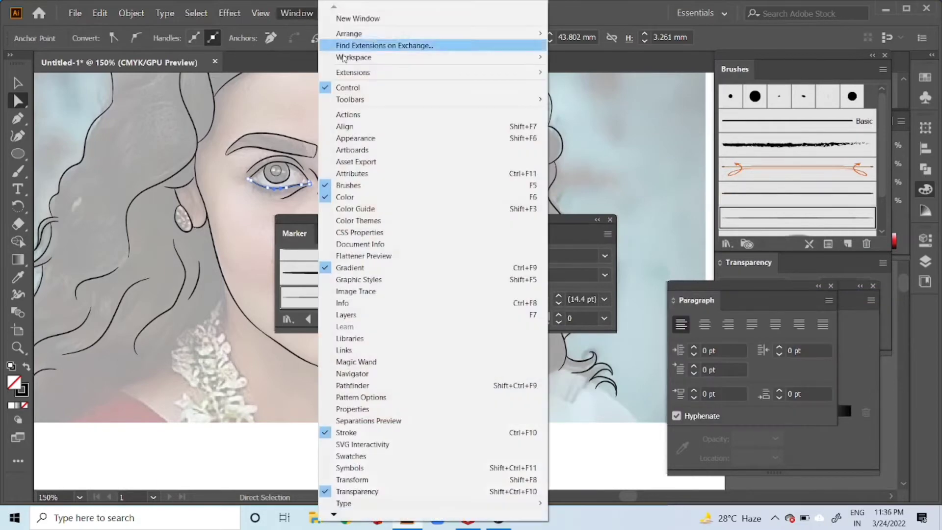
left_click(358, 432)
left_click(297, 13)
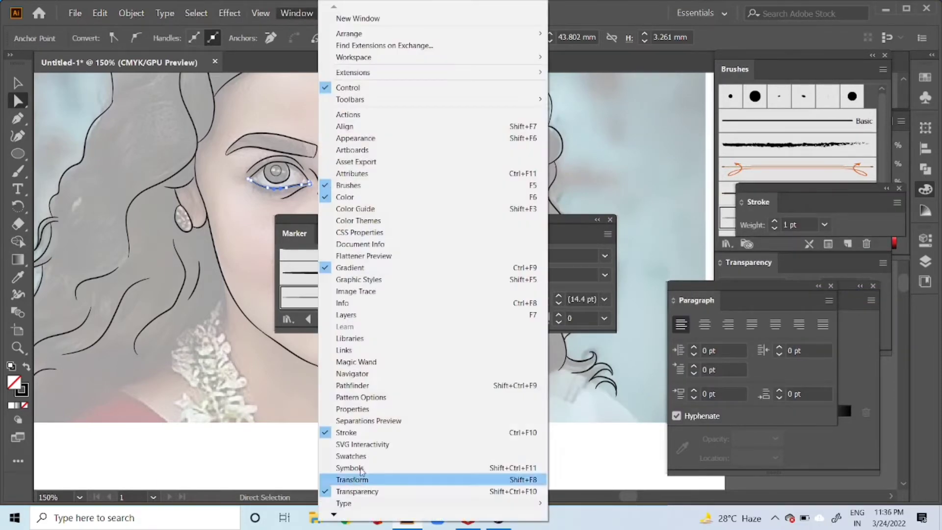
left_click(358, 432)
left_click(296, 13)
left_click(367, 433)
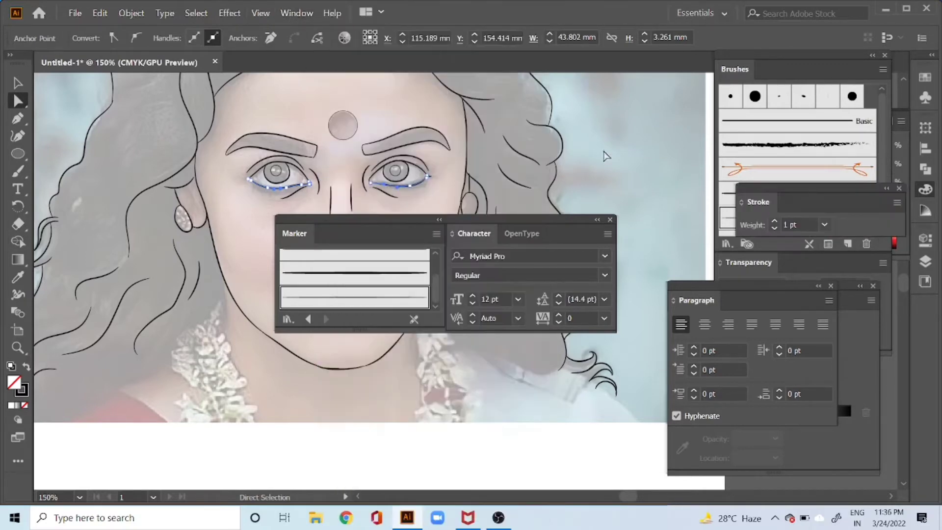
Set the stroke weight of both lower eyelid lines to 3 pt.
left_click(824, 224)
left_click(838, 263)
left_click(824, 225)
left_click(838, 272)
left_click(593, 187)
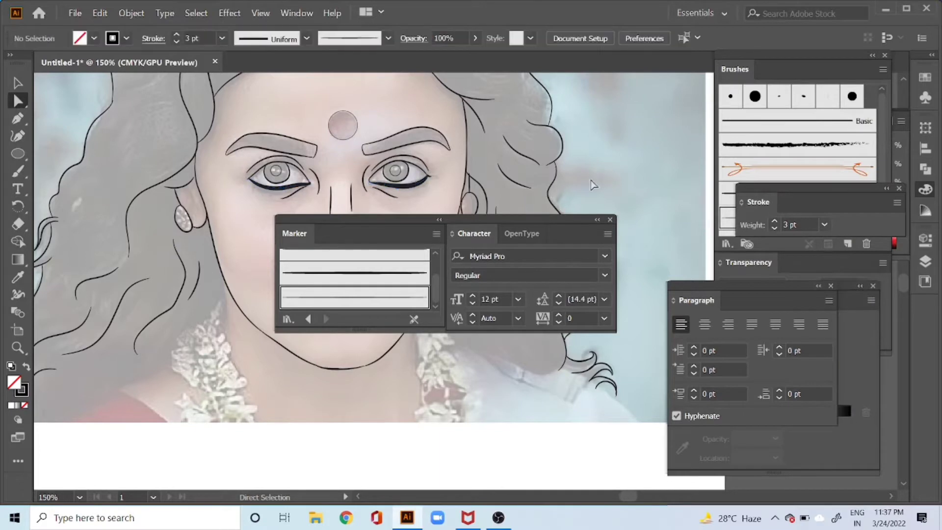
Clear the floating panels off the face and set both upper eyelid lines to a 2 pt stroke.
left_click_drag(368, 233, 589, 287)
left_click(426, 175)
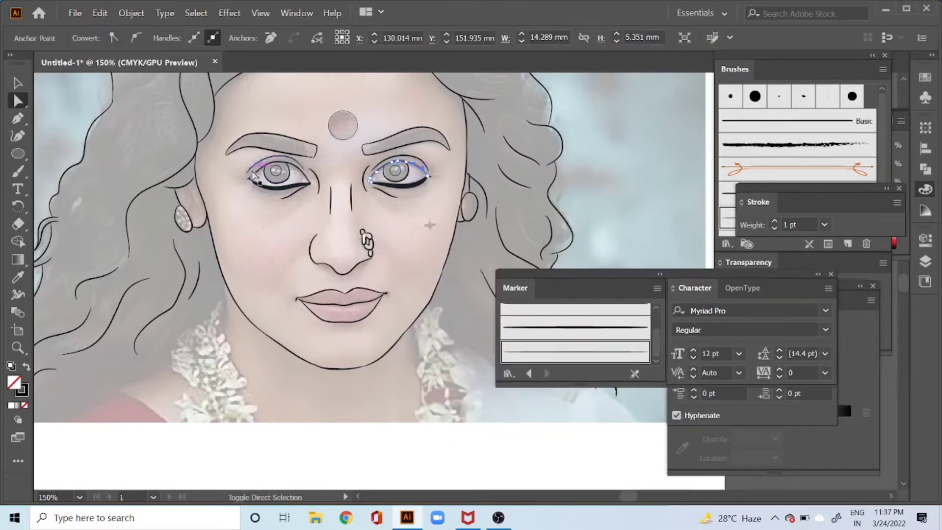
left_click(253, 175, "shift")
left_click(824, 224)
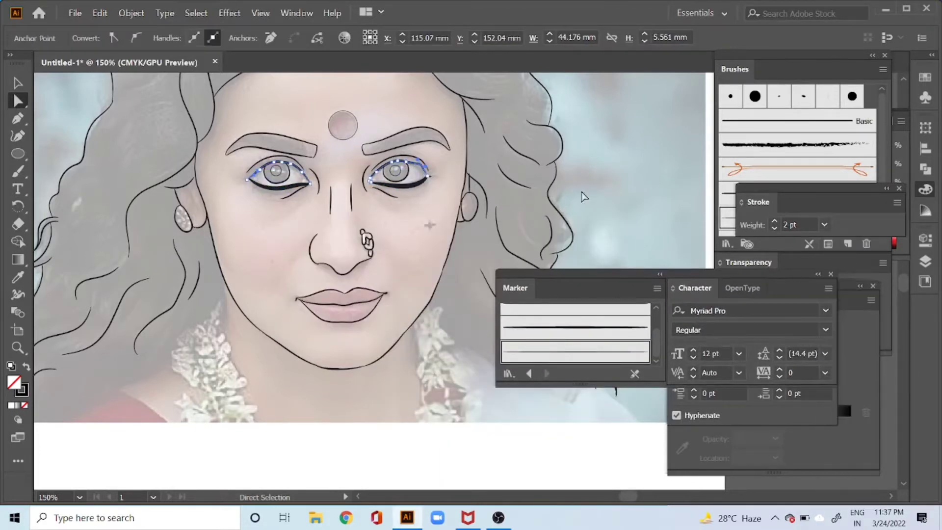
left_click(824, 224)
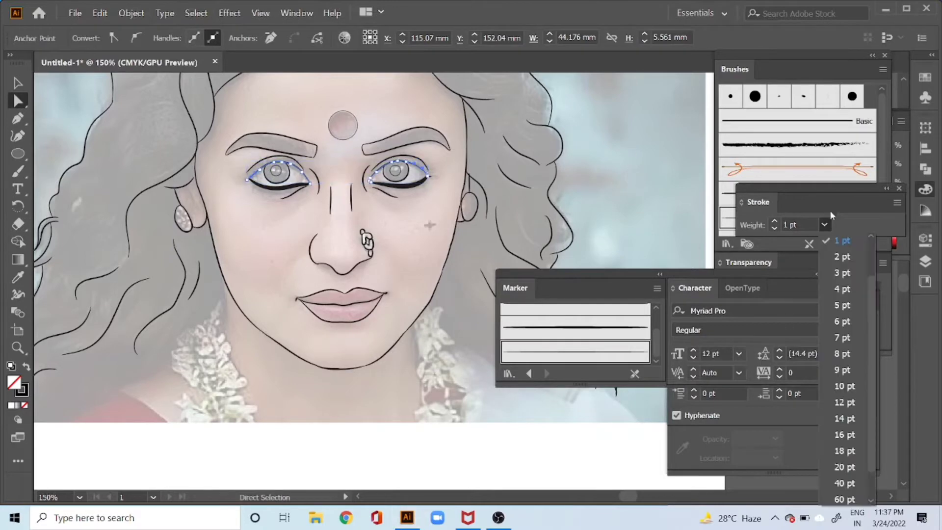
left_click(830, 213)
left_click(664, 177)
Thicken the face contour along both cheeks and the chin, with its adjoining temple hair curve, to a 2 pt stroke.
key("space")
left_click_drag(400, 180, 401, 146)
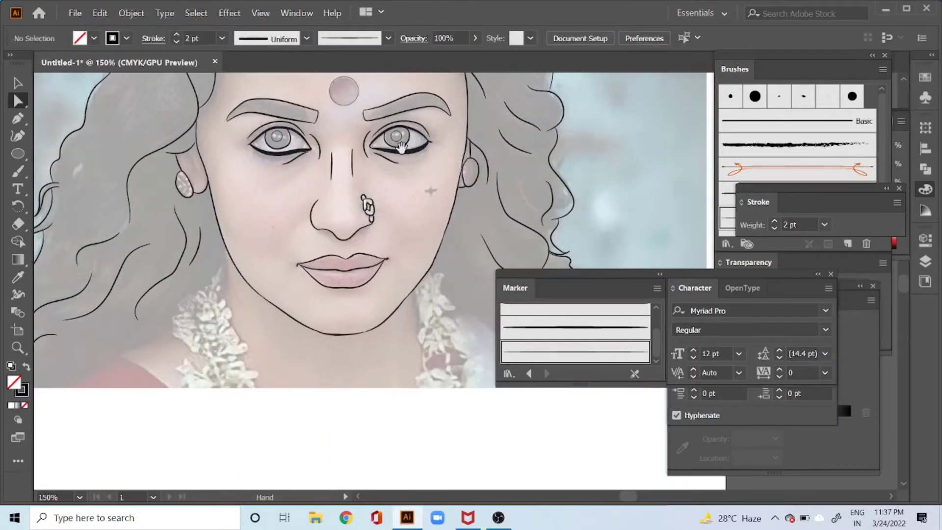
left_click(227, 249)
left_click(336, 334, "shift")
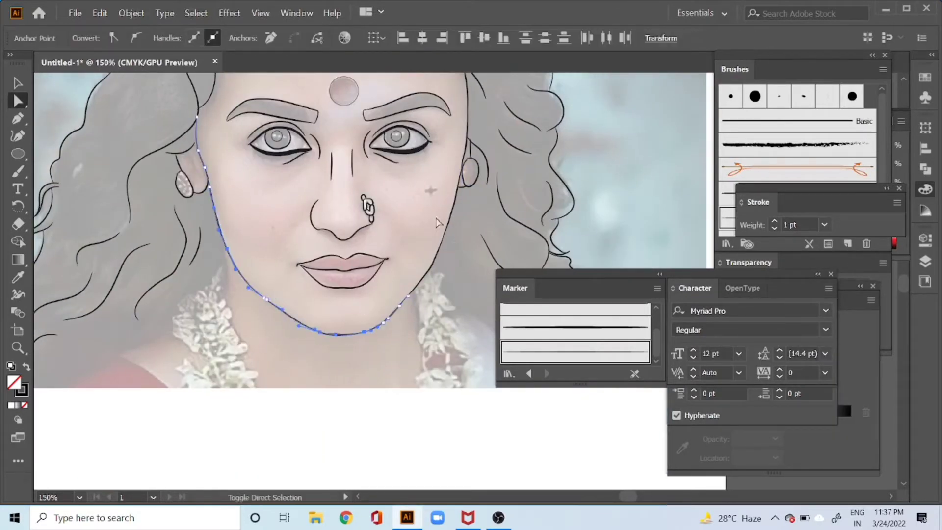
left_click(443, 237, "shift")
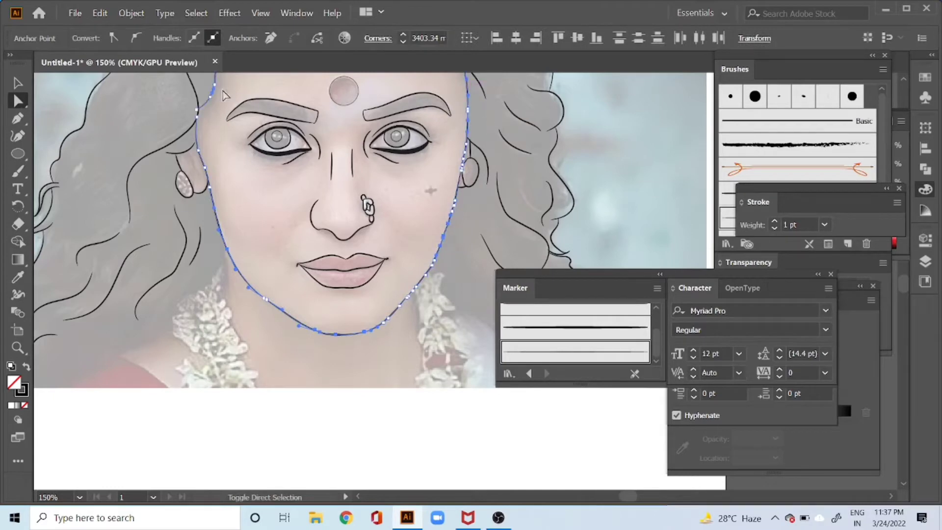
left_click(824, 225)
left_click(841, 256)
Set the forehead hairline on both sides of the centre parting to a 2 pt stroke.
key("space")
left_click_drag(487, 133, 493, 192)
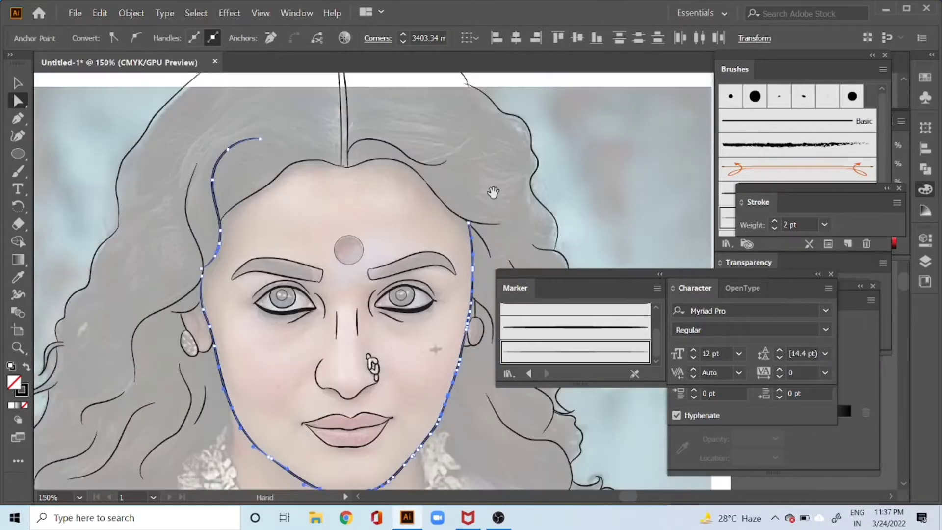
left_click(311, 196)
left_click(266, 186)
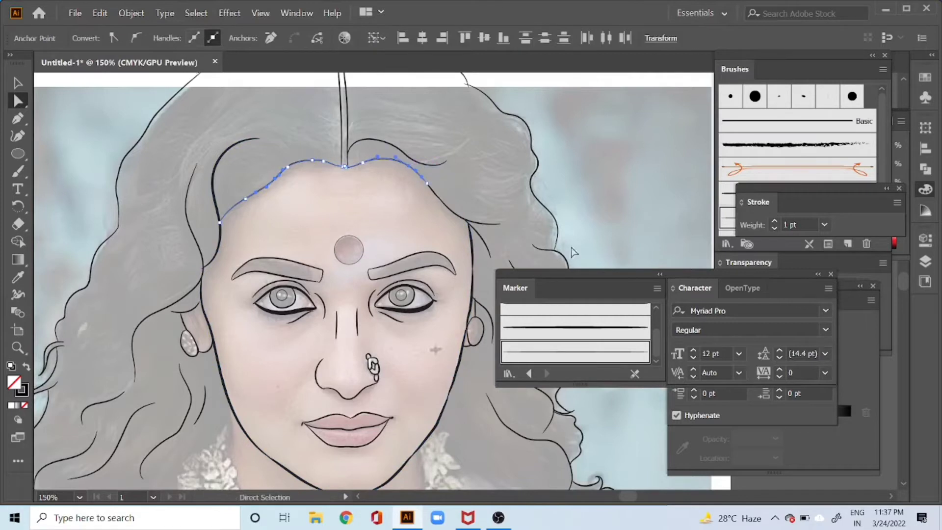
left_click(824, 224)
left_click(841, 256)
left_click(489, 196)
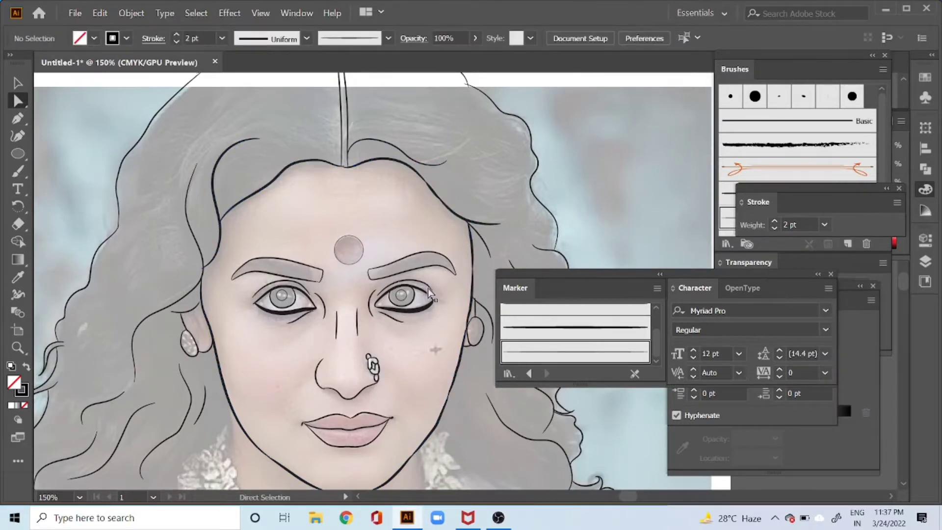
Set the line between the upper and lower lips to a 3 pt stroke.
left_click_drag(409, 382, 422, 245)
left_click(393, 296)
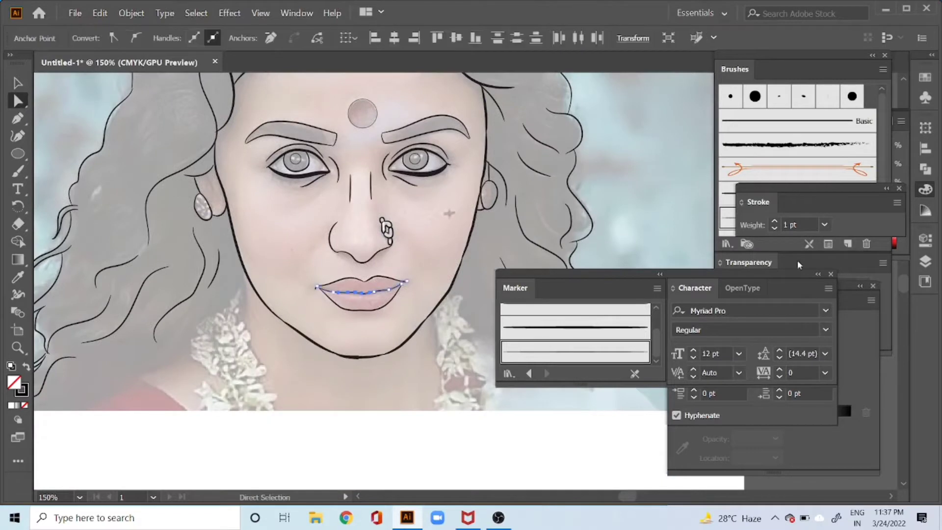
left_click(824, 224)
left_click(841, 259)
left_click(824, 225)
left_click(842, 256)
left_click(475, 353)
Set the outlines of both ears to a 2 pt stroke.
left_click_drag(480, 154, 470, 244)
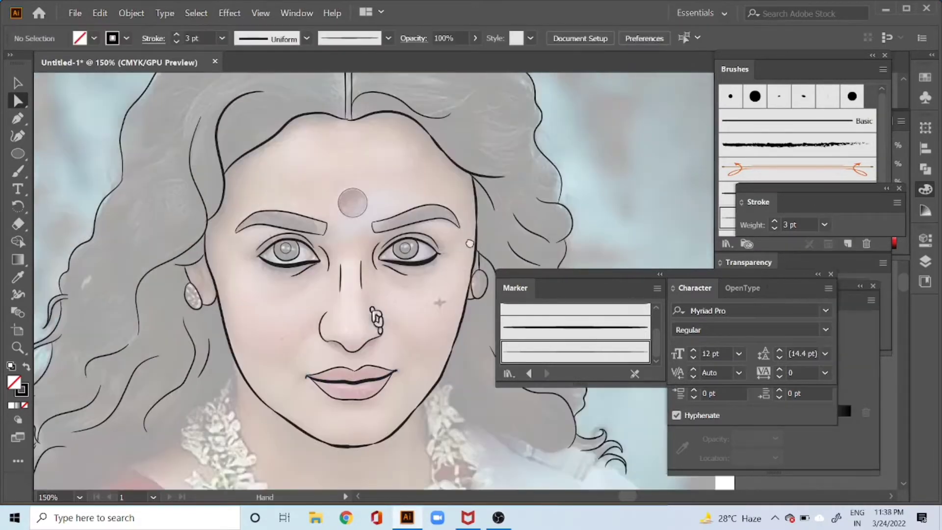
left_click_drag(418, 327, 447, 276)
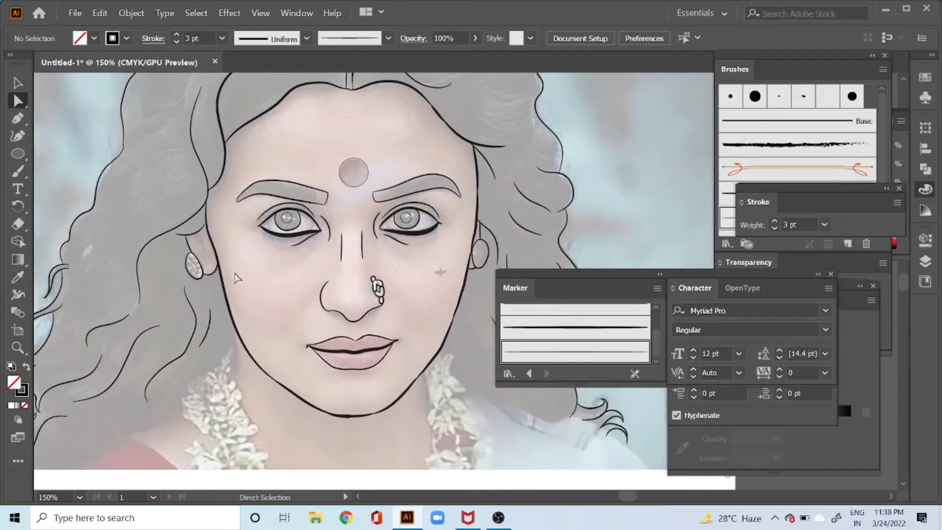
left_click(215, 267)
left_click(475, 265, "shift")
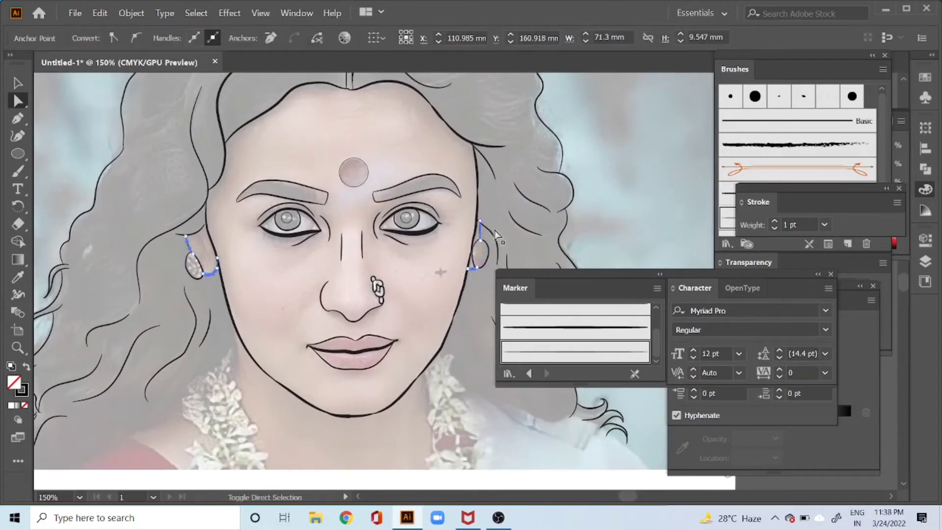
left_click(824, 226)
left_click(841, 257)
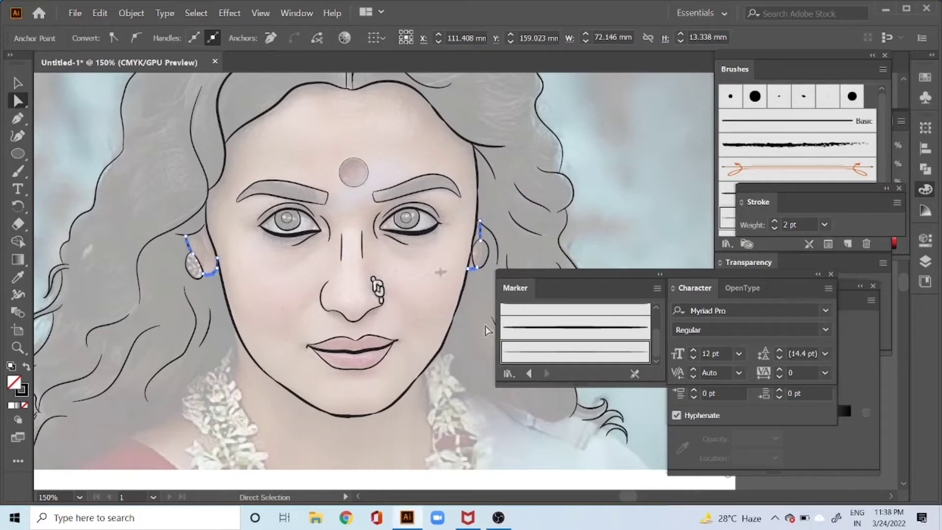
left_click(485, 326)
left_click_drag(455, 247, 451, 244)
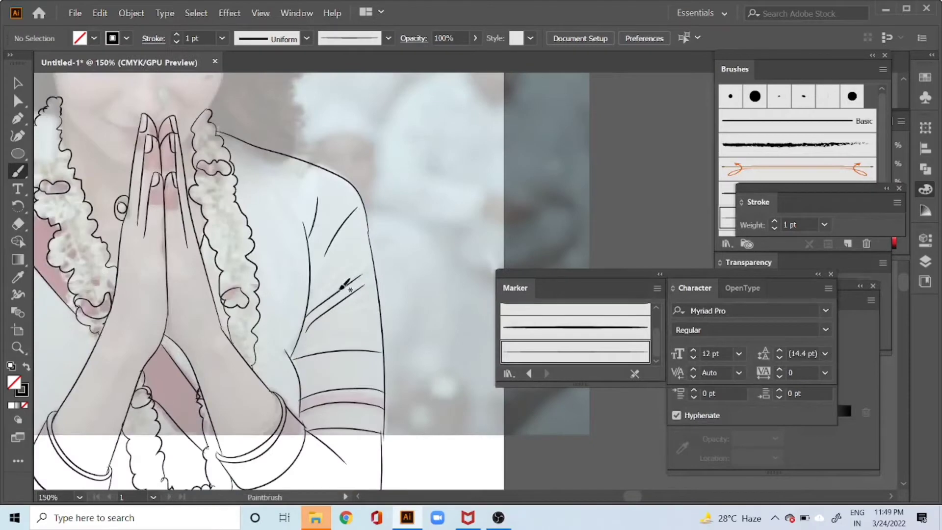
Move the faded reference photo with the folded hands off the artboard into the empty area beside it.
left_click_drag(287, 407, 546, 191)
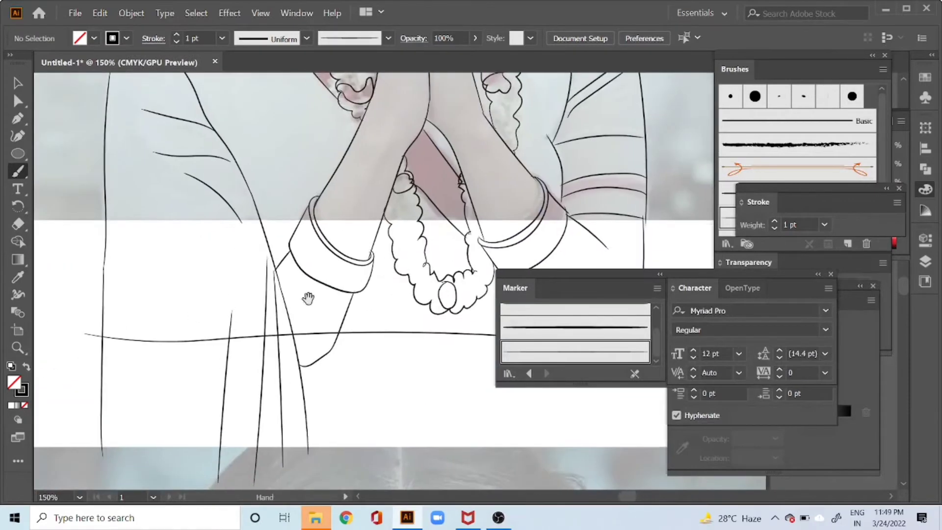
left_click_drag(470, 77, 303, 257)
key("ctrl+minus")
key("ctrl+minus")
key("ctrl+minus")
key("v")
left_click_drag(340, 216, 491, 377)
left_click(475, 374)
key("ctrl+plus")
key("ctrl+plus")
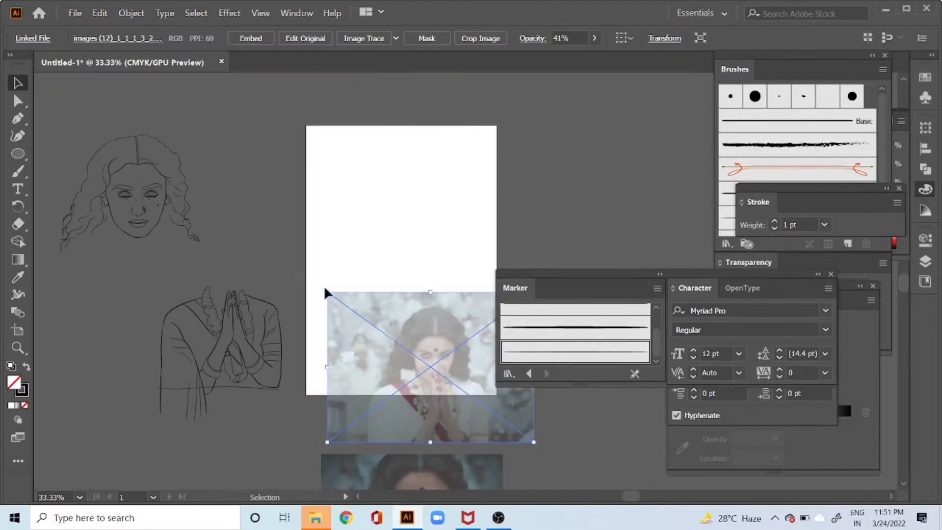
mouse_move(326, 292)
left_mouse_down()
mouse_move(452, 152)
mouse_move(588, 114)
left_mouse_up()
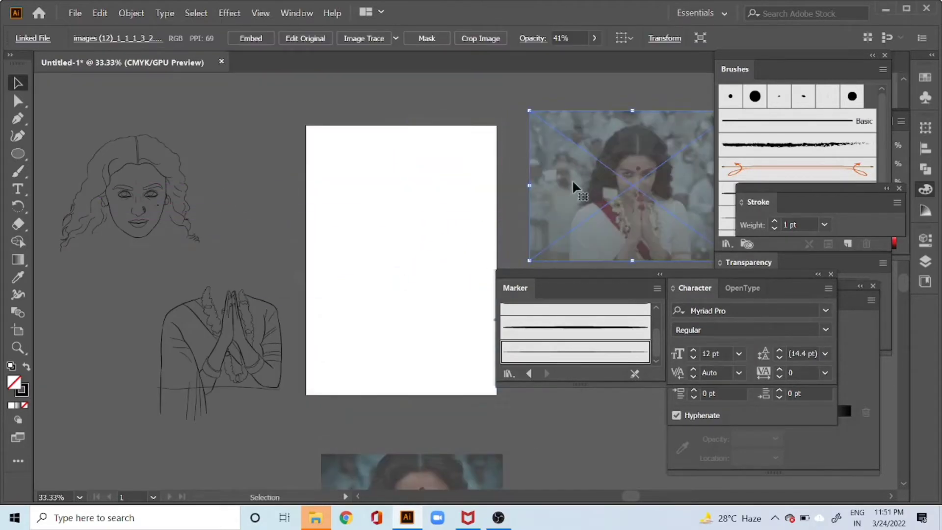
Place the head line art on the upper part of the artboard and the body line art directly beneath it.
left_click_drag(169, 212, 445, 235)
key("ctrl+plus")
left_click_drag(450, 309, 317, 185)
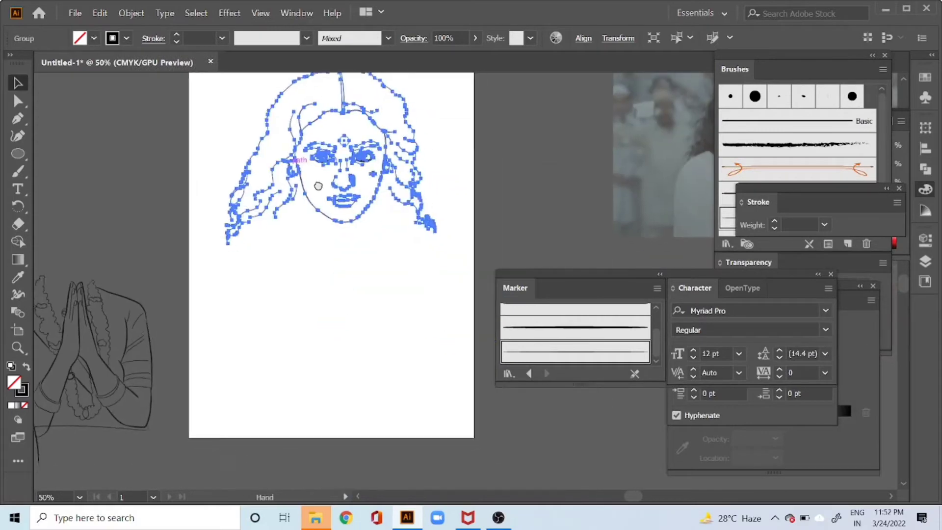
left_click_drag(128, 338, 402, 287)
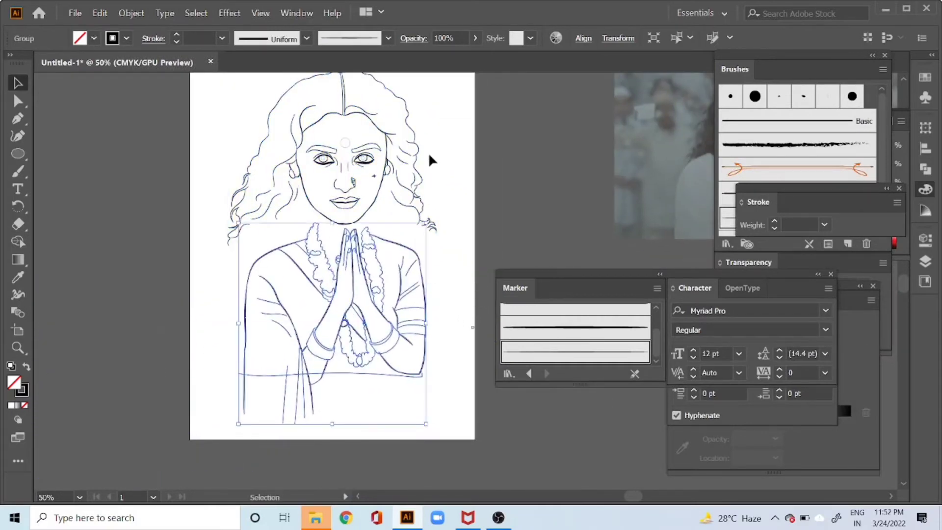
Scale the body line art down in two passes to suit the head and centre it under the chin.
left_click_drag(428, 424, 388, 389)
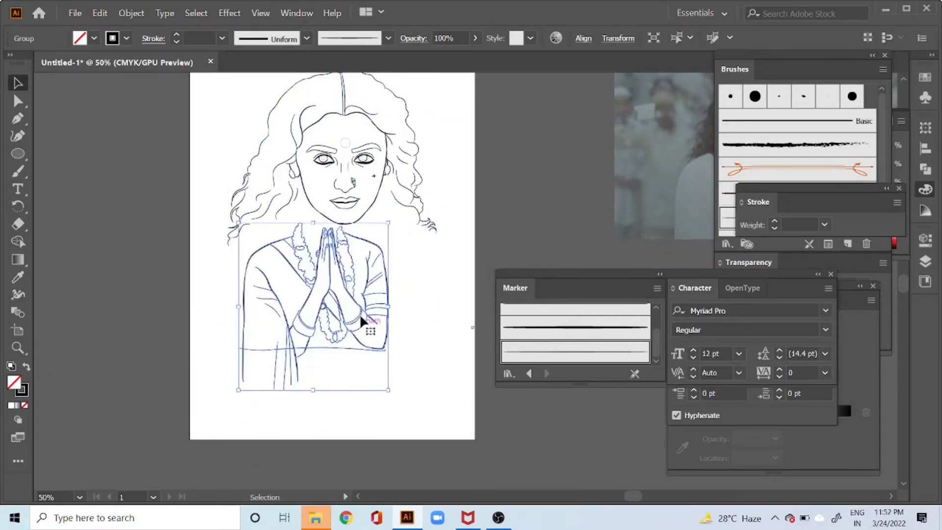
left_click_drag(362, 316, 384, 297)
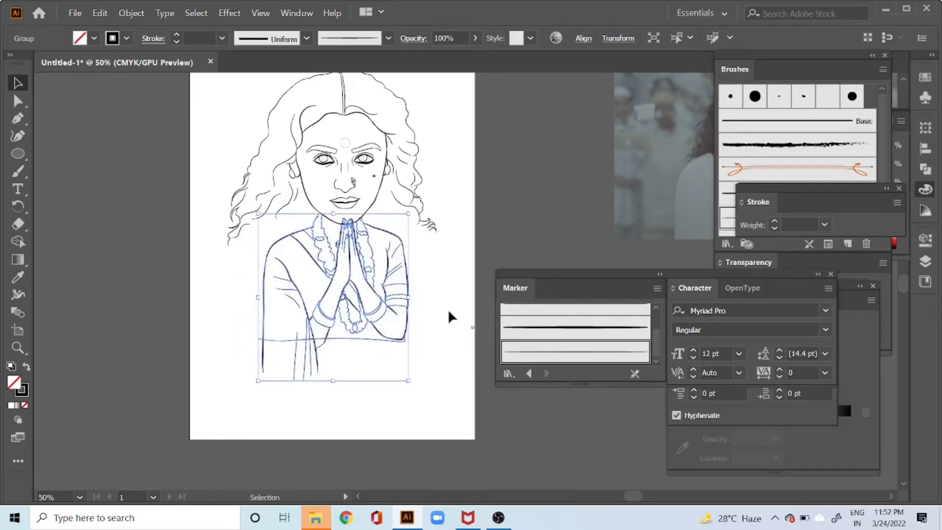
left_click_drag(408, 380, 397, 365)
left_click_drag(385, 309, 393, 311)
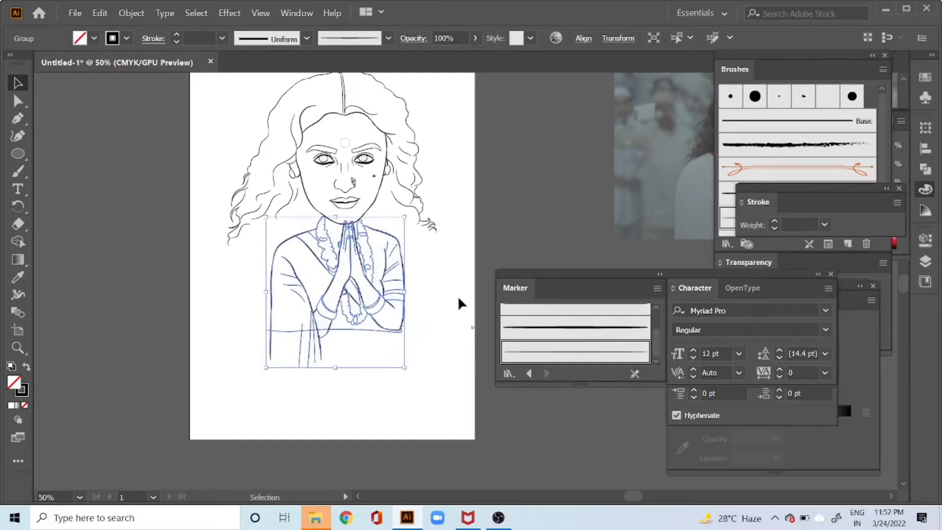
left_click(432, 290)
Shift the body line art slightly lower so the folded hands sit just below the chin.
left_click_drag(391, 173, 395, 143)
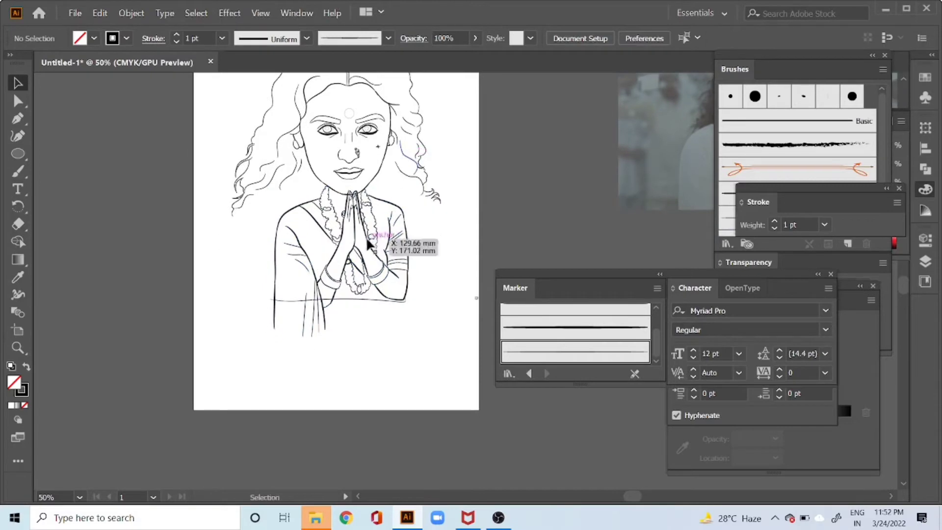
left_click(368, 242)
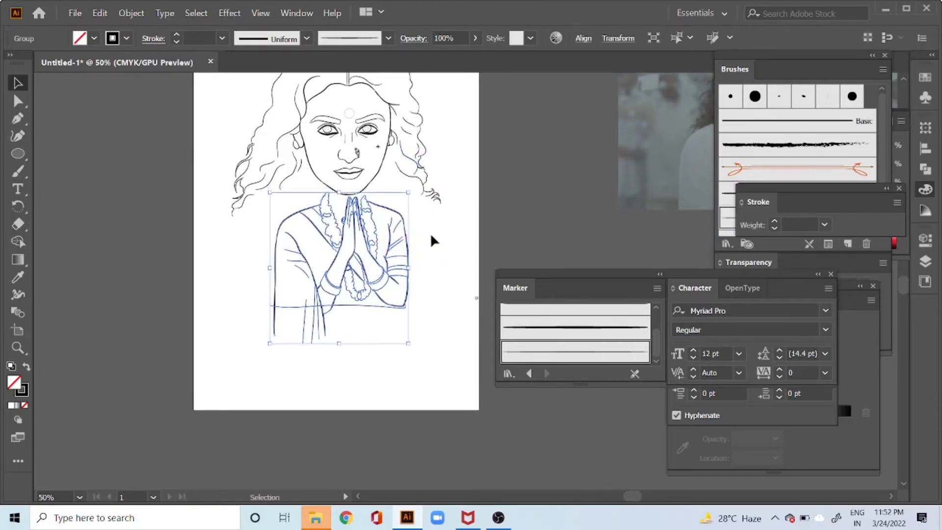
left_click(437, 248)
left_click_drag(401, 180, 407, 247)
scroll(395, 233, "up", 3)
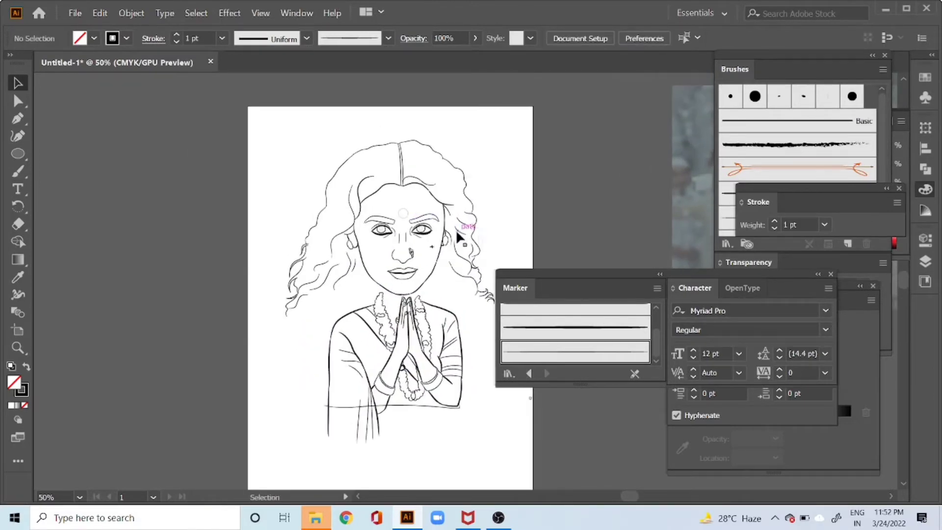
Paint the missing neck lines below the chin and extend the right side's hair with wavy strands down to the upper arm.
left_click_drag(237, 272, 304, 279)
key("b")
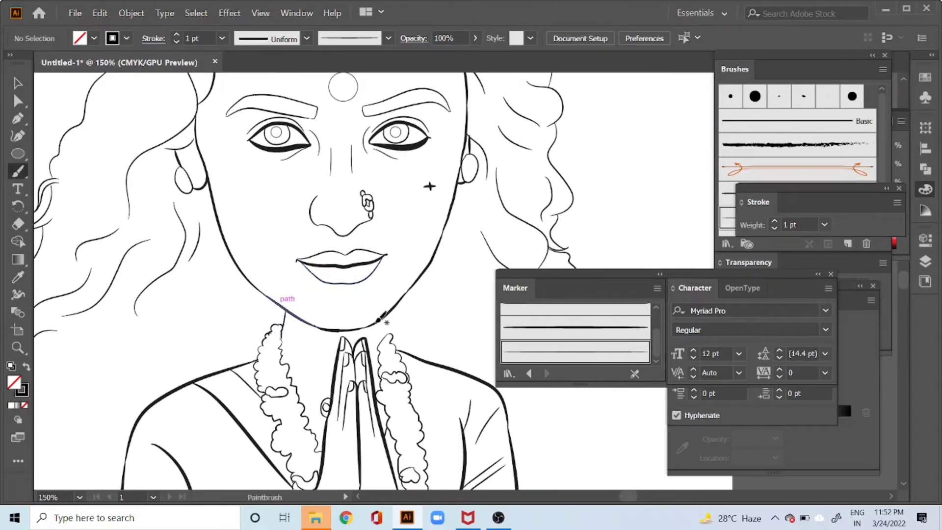
mouse_move(464, 194)
left_mouse_down()
mouse_move(259, 98)
mouse_move(246, 56)
left_mouse_up()
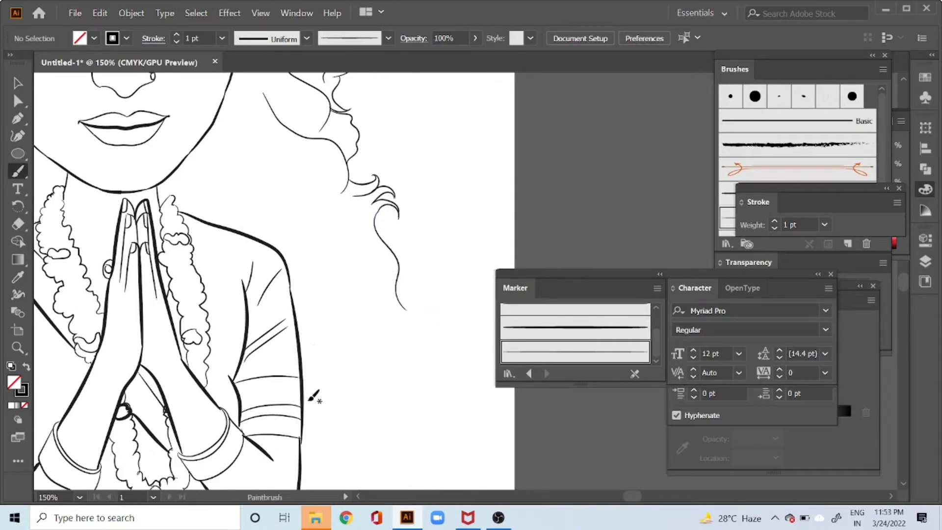
left_click_drag(325, 377, 326, 328)
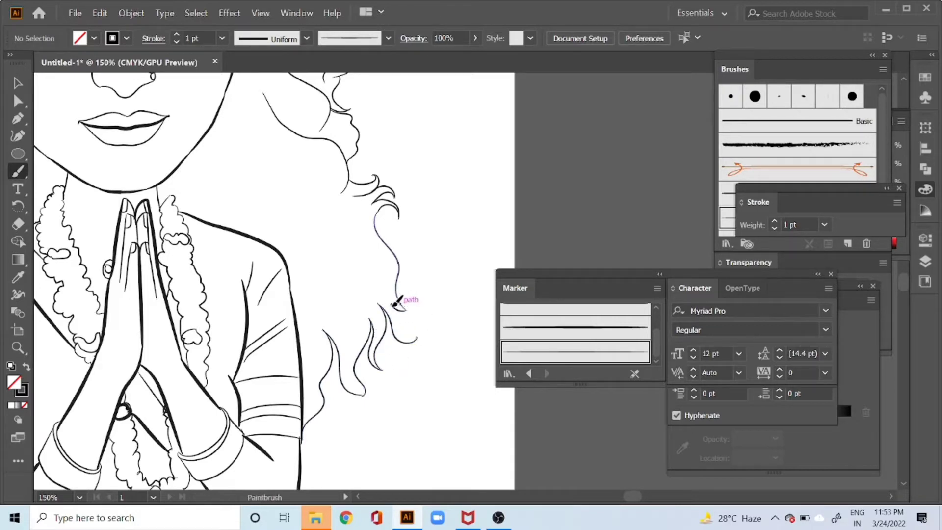
left_click_drag(415, 338, 417, 336)
Extend the left side's hair downward with wavy, pointed strands that curl in toward the outer arm.
mouse_move(336, 206)
left_mouse_down()
mouse_move(404, 288)
mouse_move(534, 240)
left_mouse_up()
mouse_move(186, 289)
left_mouse_down()
mouse_move(346, 252)
mouse_move(450, 273)
left_mouse_up()
left_click_drag(274, 328, 273, 330)
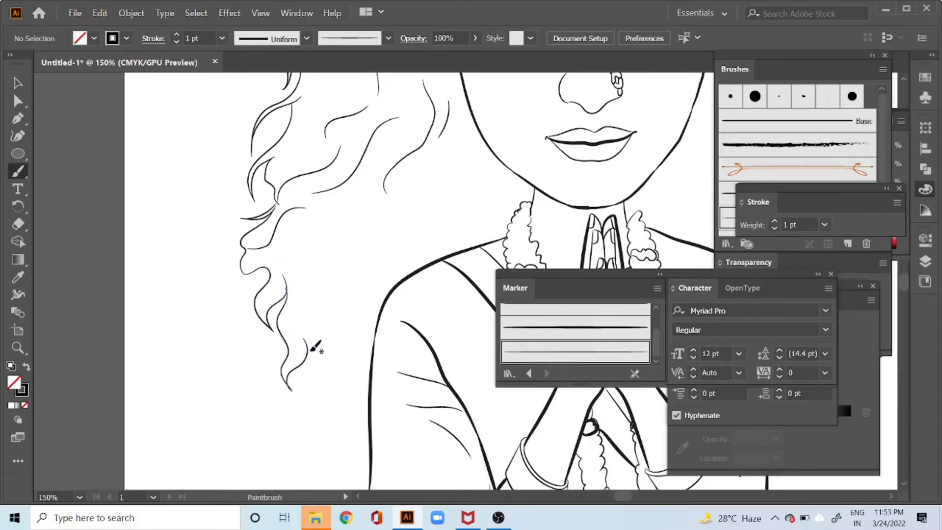
left_click_drag(351, 361, 342, 233)
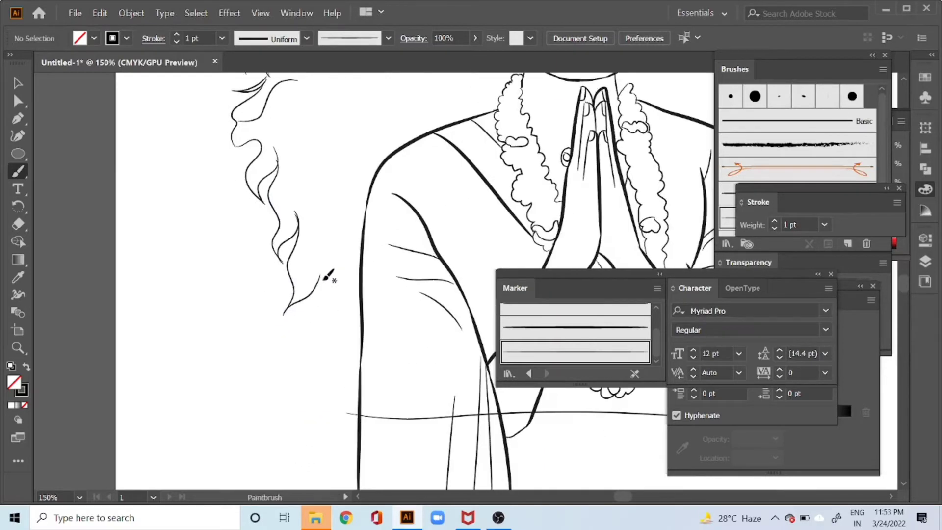
left_click_drag(335, 349, 341, 289)
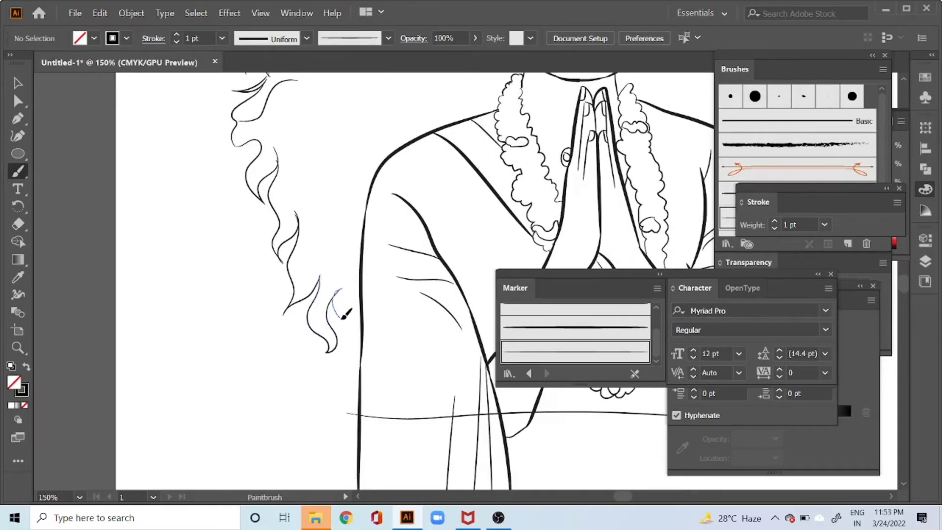
Paint additional wavy strands inside the hair, beside the neck and over the crown.
key("ctrl+minus")
key("ctrl+minus")
key("ctrl+minus")
key("ctrl+minus")
key("ctrl+minus")
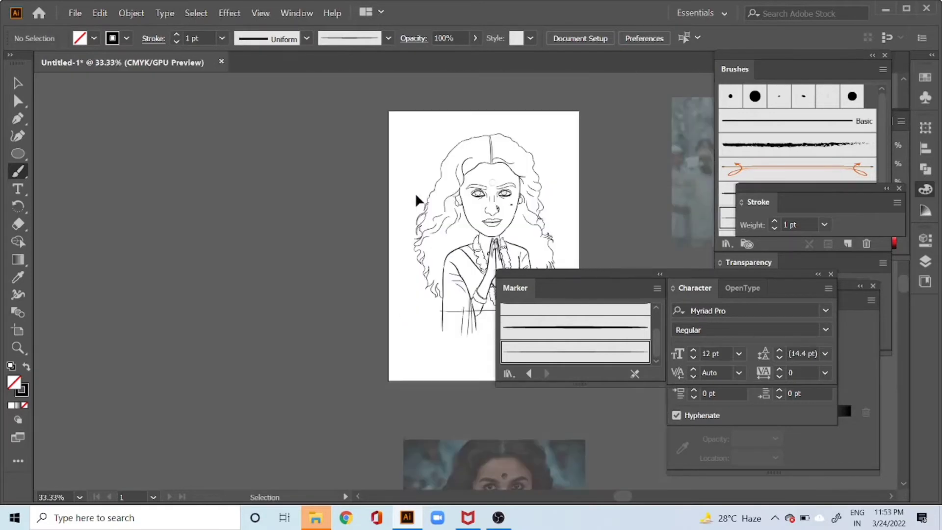
key("ctrl+plus")
key("ctrl+plus")
left_click_drag(532, 240, 363, 261)
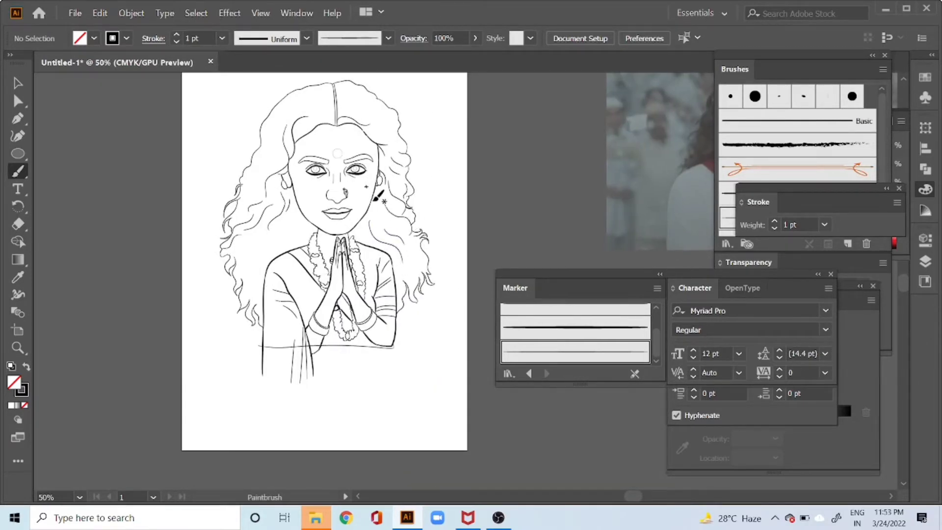
left_click_drag(380, 222, 394, 257)
key("z")
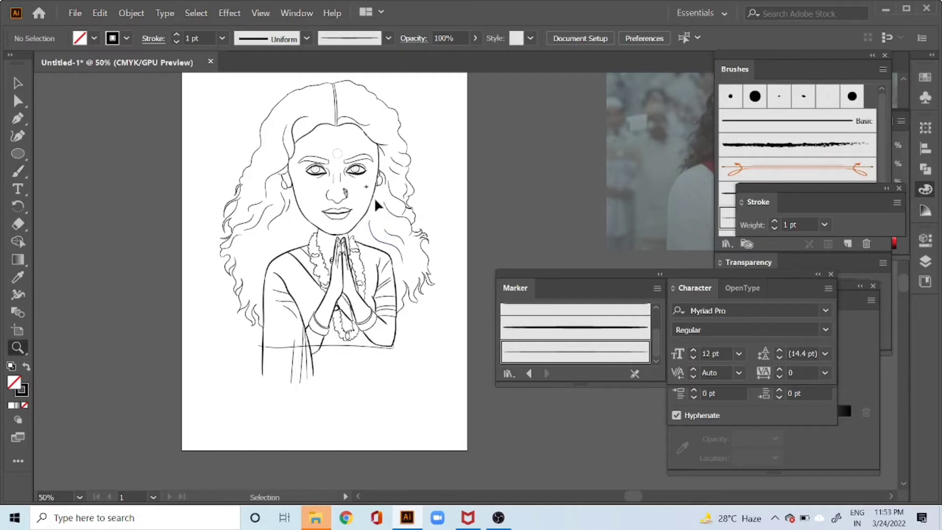
key("b")
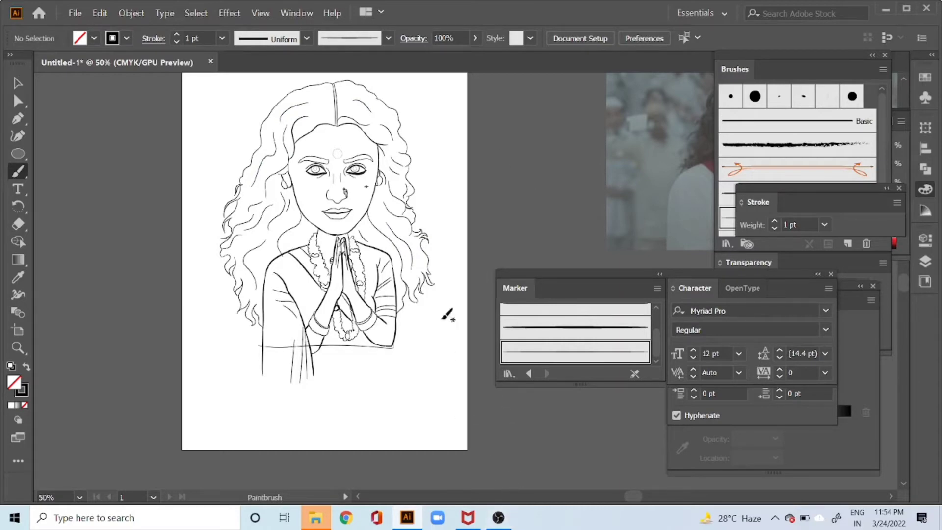
key("ctrl+plus")
key("ctrl+plus")
mouse_move(321, 186)
left_mouse_down()
mouse_move(439, 326)
mouse_move(412, 225)
mouse_move(457, 114)
left_mouse_up()
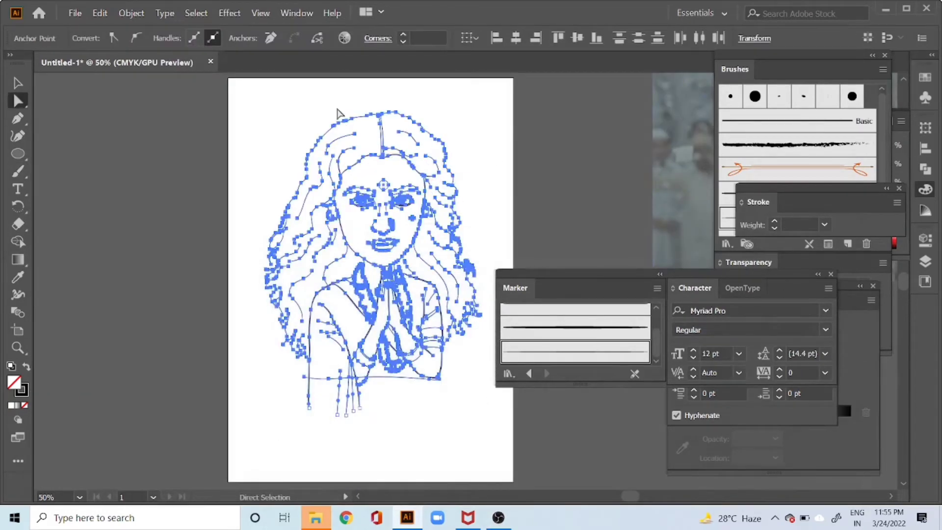
Group all the line art and shift it slightly lower on the artboard.
key("ctrl+g")
left_click_drag(393, 230, 405, 269)
left_click(452, 223)
key("v")
left_click(488, 225)
left_click(413, 253)
key("a")
key("v")
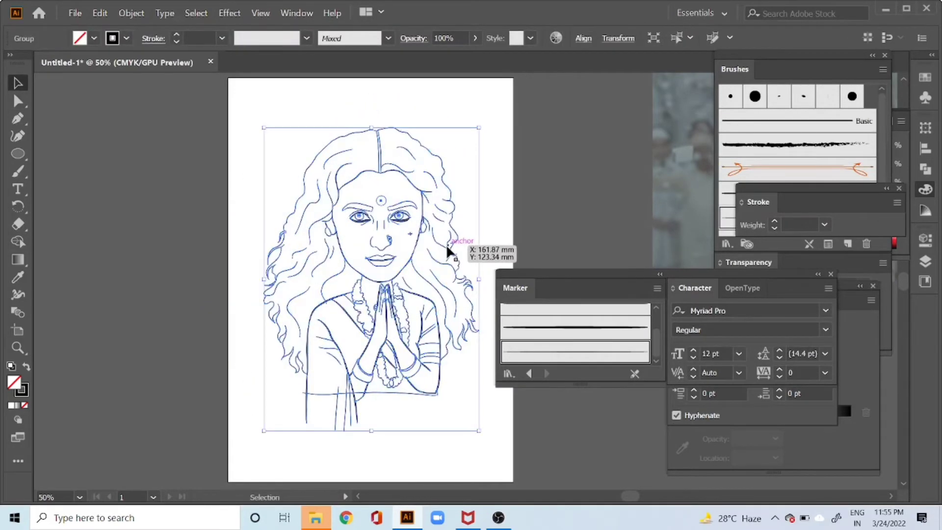
Convert the grouped line art into a Live Paint group and set a white fill with no stroke.
key("ctrl+alt+x")
left_click(547, 285)
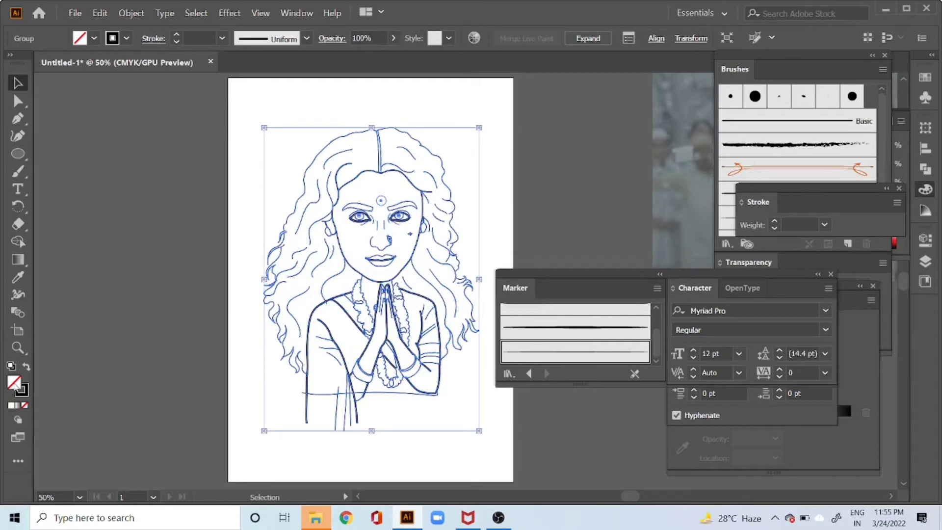
left_click(12, 405)
left_click(24, 394)
left_click(25, 405)
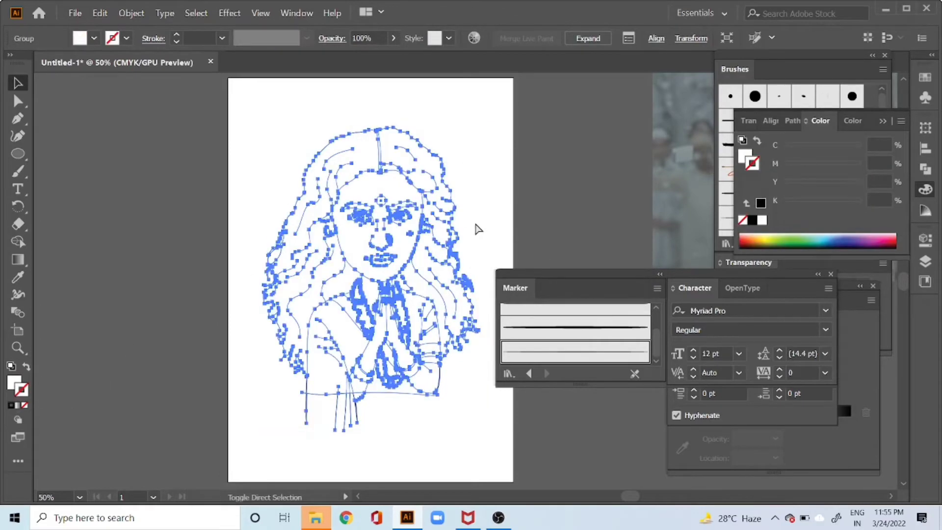
left_click(488, 228)
Move the faded reference photo closer to the artboard and set its opacity to 100%.
scroll(489, 227, "right", 5)
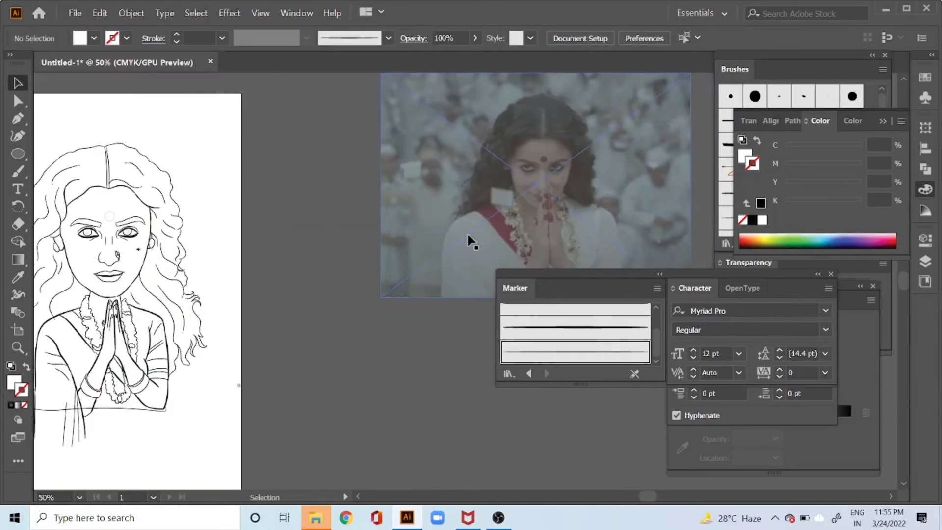
left_click_drag(469, 240, 348, 271)
left_click(593, 38)
left_click_drag(561, 56, 624, 67)
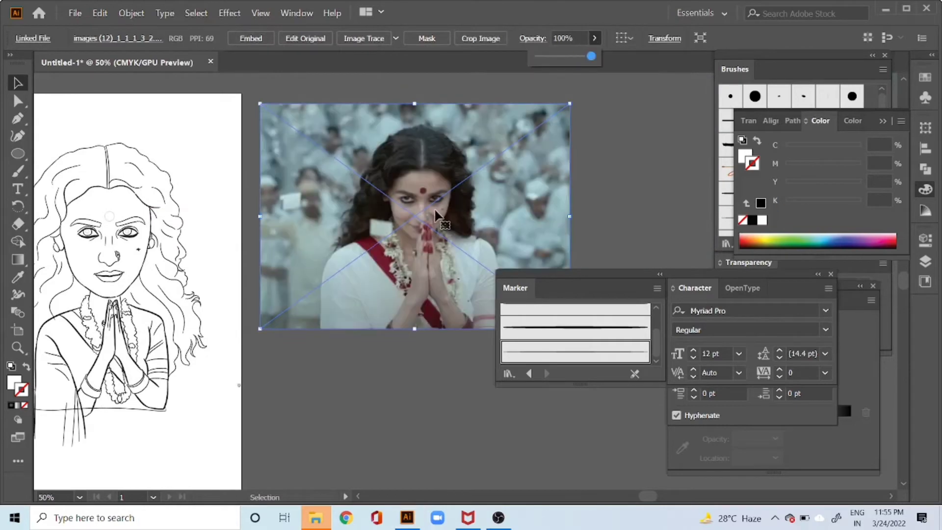
left_click(454, 220)
left_click(380, 359)
Sample the dark red from the reference photo and fill the shoulder sash, bindi, sleeve band and both bangles.
left_click_drag(384, 287, 549, 223)
key("i")
left_click(544, 186)
key("k")
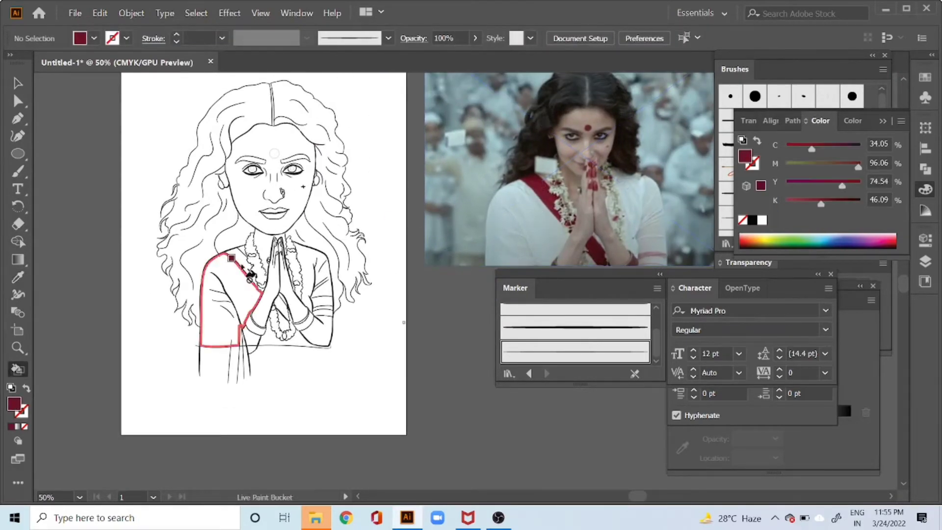
left_click(242, 267)
left_click(282, 306)
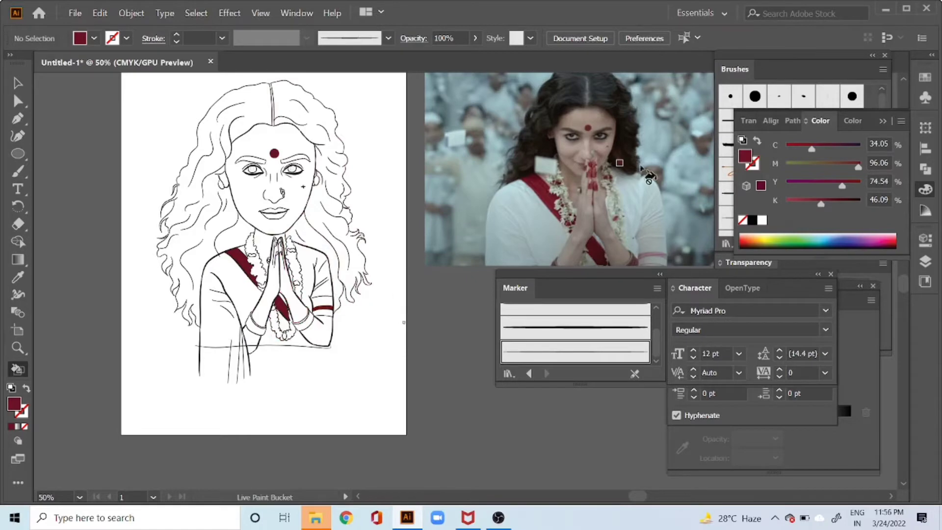
left_click(253, 327)
left_click(304, 321)
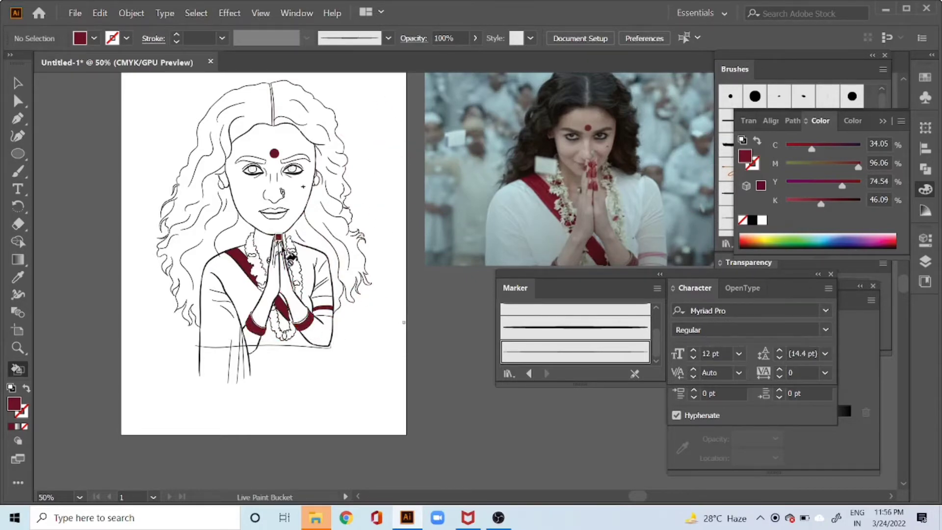
Fill the small flower segments along both sides and the bottom of the garland with the dark red.
key("ctrl+plus")
key("ctrl+plus")
left_click_drag(135, 254, 438, 264)
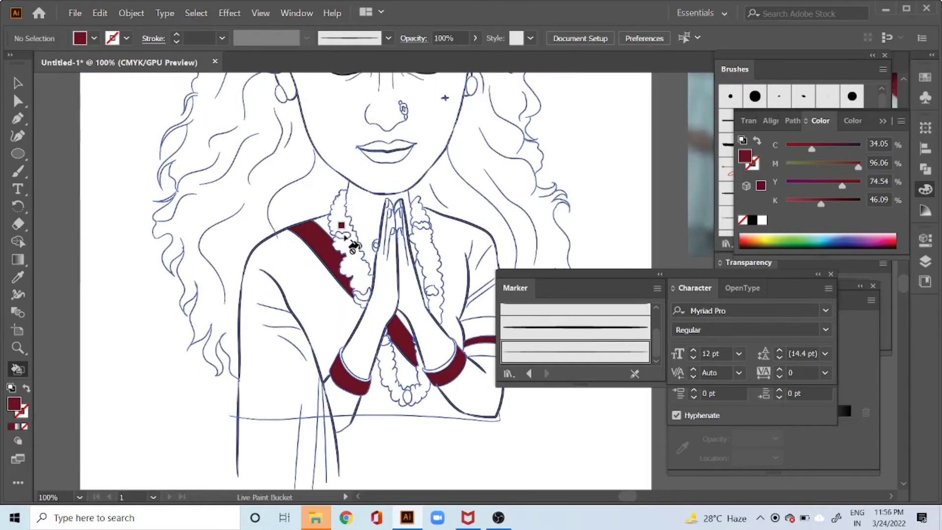
left_click(345, 238)
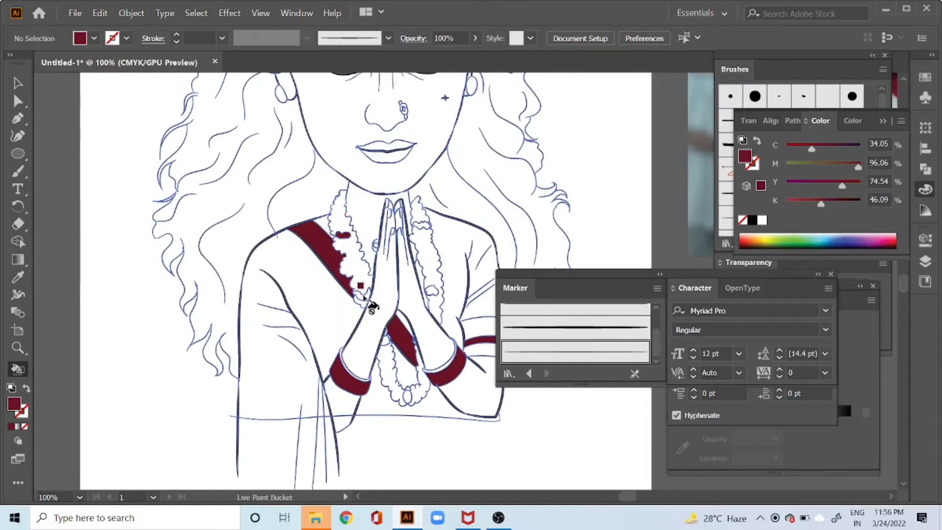
left_click(366, 296)
left_click(407, 395)
left_click(432, 290)
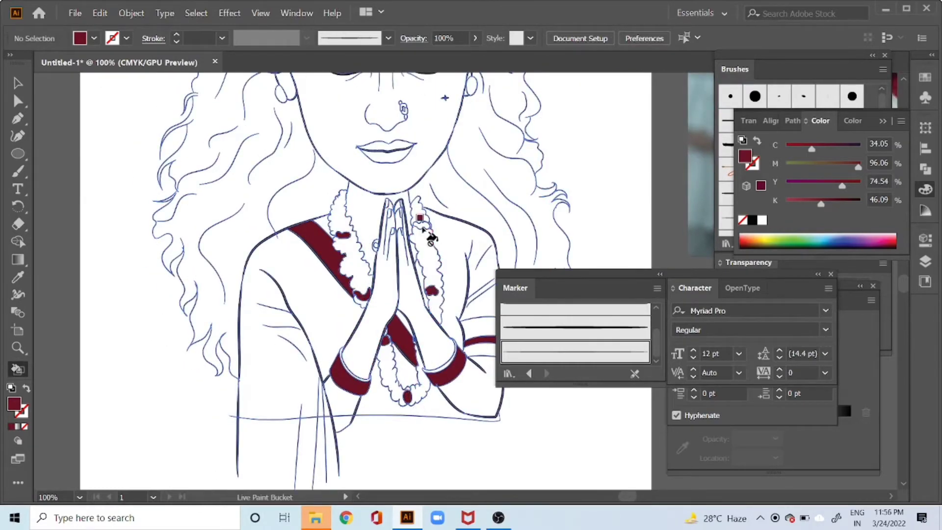
left_click(421, 227)
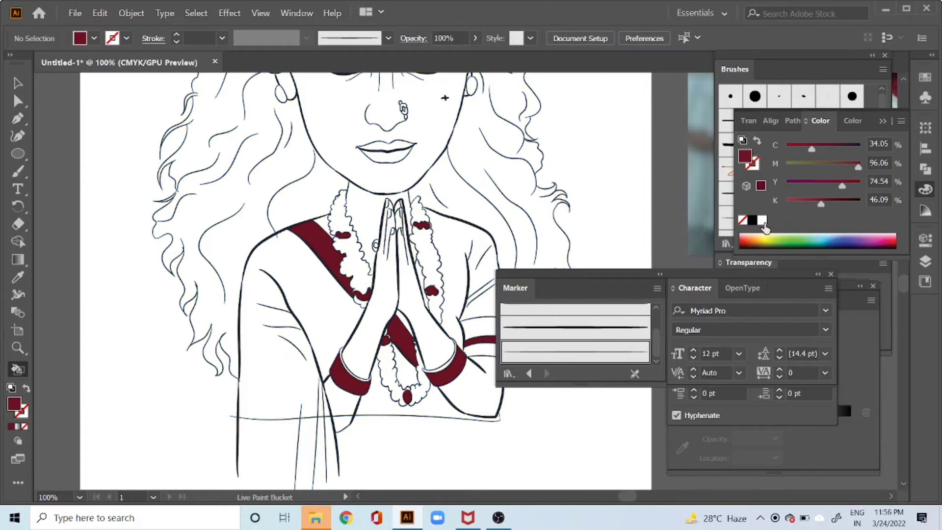
Sample a pale blue-grey from the reference photo's white clothing and fill the sari draped over the left shoulder.
left_click(762, 220)
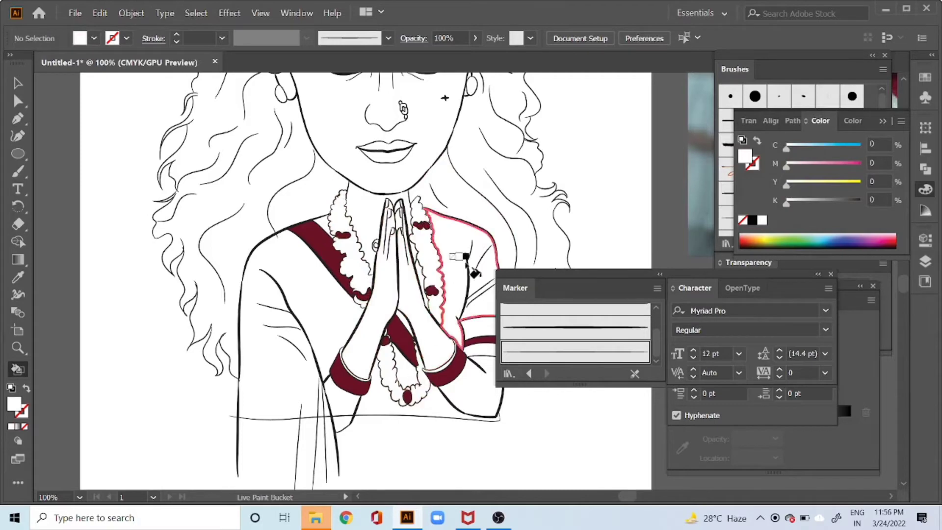
left_click_drag(631, 215, 378, 201)
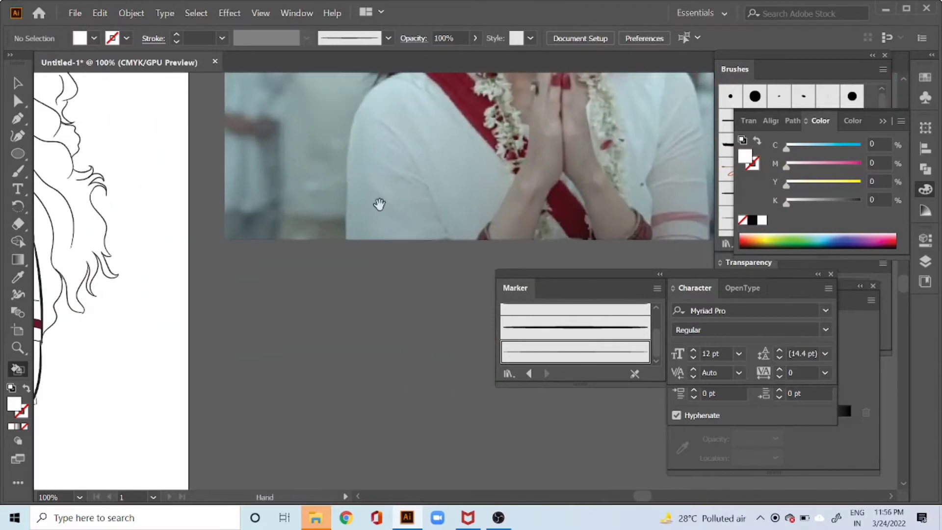
key("i")
left_click(457, 175)
left_click_drag(170, 219, 574, 189)
left_click_drag(707, 143, 418, 203)
left_click(546, 183)
mouse_move(111, 304)
left_mouse_down()
mouse_move(340, 265)
mouse_move(491, 222)
left_mouse_up()
key("k")
left_click(302, 327)
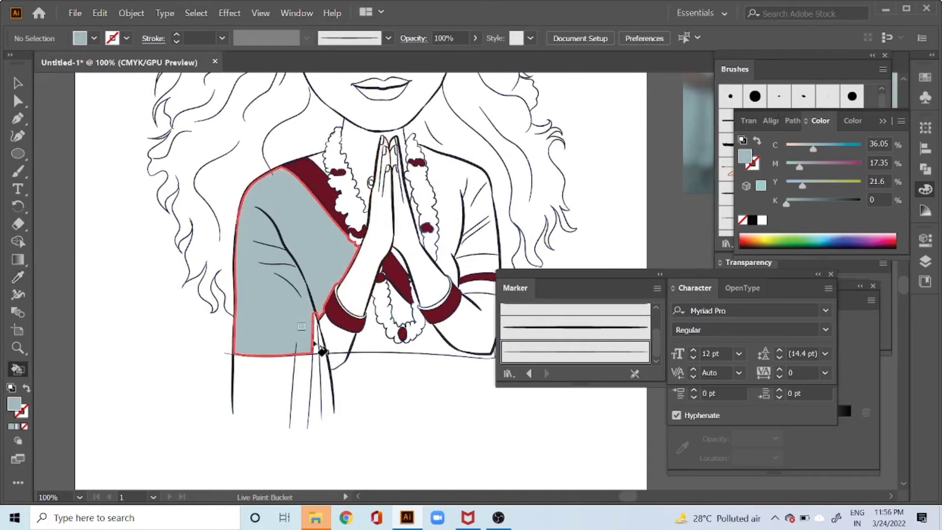
Fill the right side of the blouse, the area inside the garland and the sleeve strips with the blue-grey.
left_click(464, 231)
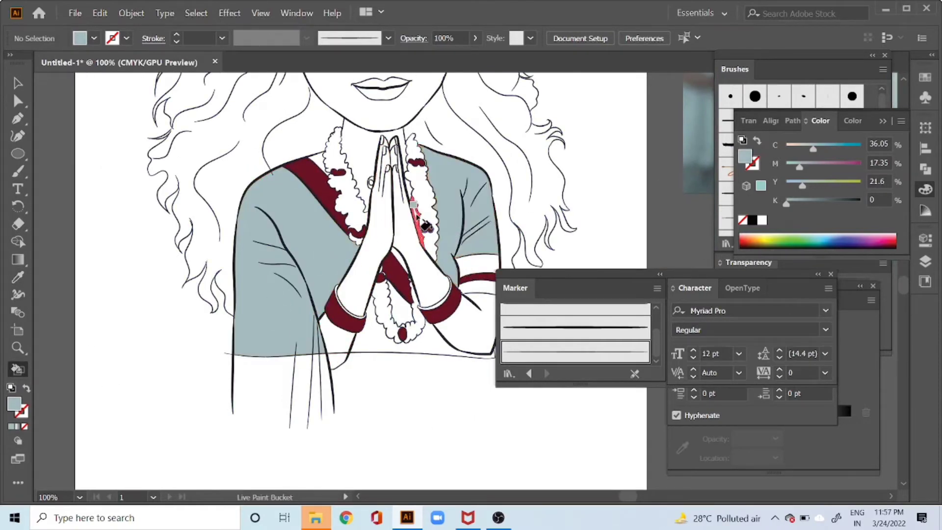
left_click(403, 319)
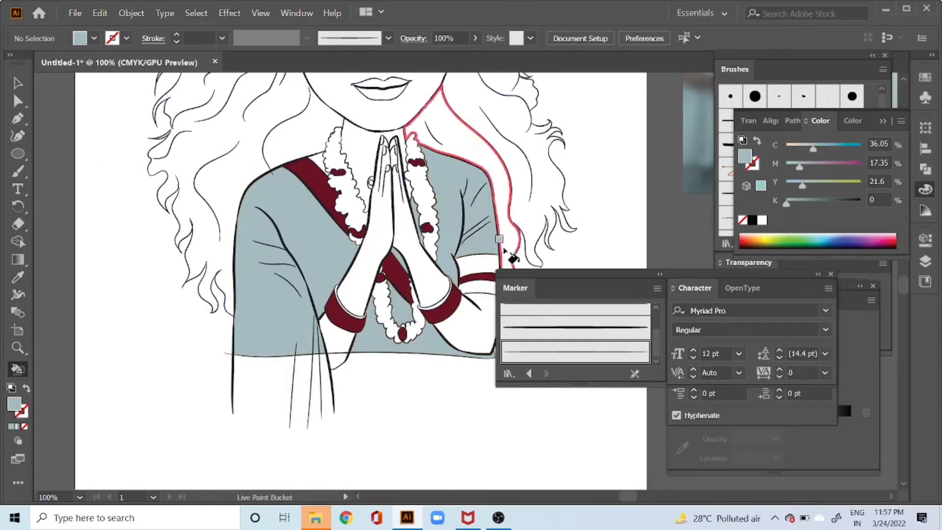
mouse_move(543, 125)
left_mouse_down()
mouse_move(475, 253)
mouse_move(393, 219)
mouse_move(301, 213)
mouse_move(321, 187)
mouse_move(297, 201)
mouse_move(288, 229)
left_mouse_up()
left_click(288, 242)
left_click(287, 266)
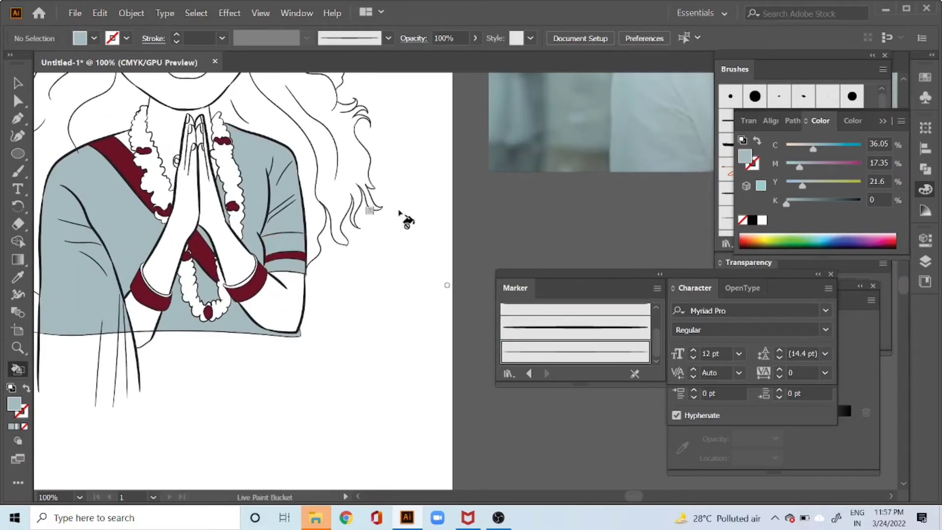
Set the fill's magenta to 47% and fill the sleeve strips above and below the dark red band.
left_click_drag(679, 134, 332, 208)
left_click(822, 164)
left_click_drag(288, 254, 593, 168)
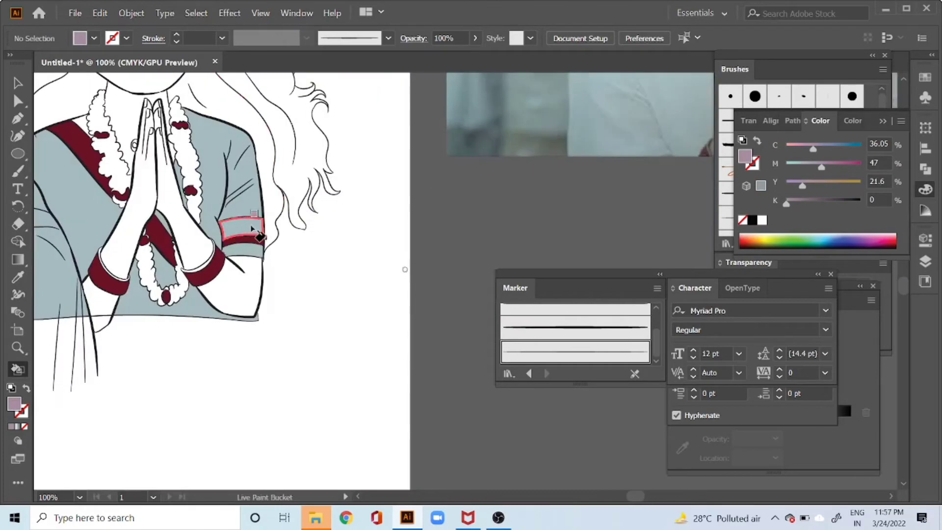
left_click(251, 228)
left_click(250, 254)
Sample a beige-brown skin tone from the reference photo and fill the face.
left_click_drag(266, 137, 403, 318)
left_click_drag(694, 234, 364, 229)
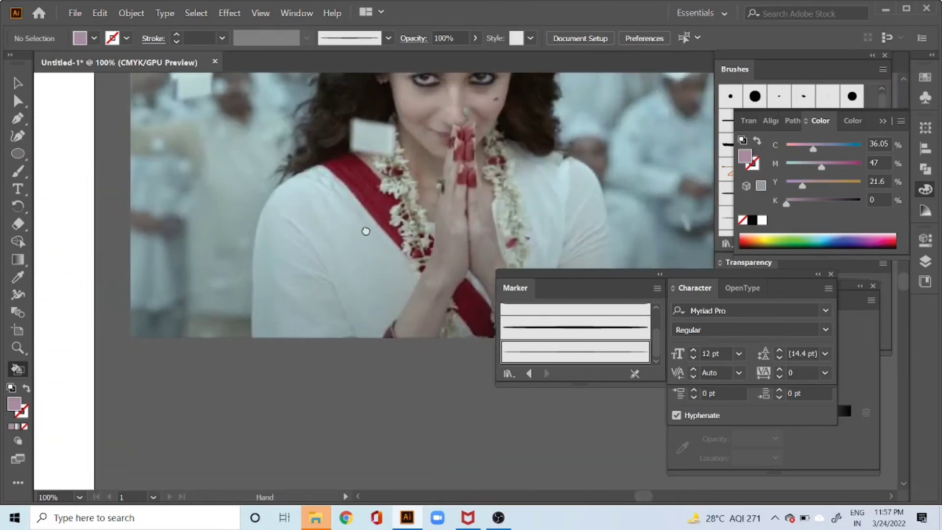
left_click_drag(240, 225, 404, 204)
left_click_drag(297, 251, 473, 235)
left_click_drag(530, 226, 196, 223)
left_click_drag(430, 139, 444, 266)
key("i")
left_click(449, 196)
left_click_drag(266, 267, 323, 257)
left_click(484, 175)
left_click_drag(216, 251, 617, 233)
key("k")
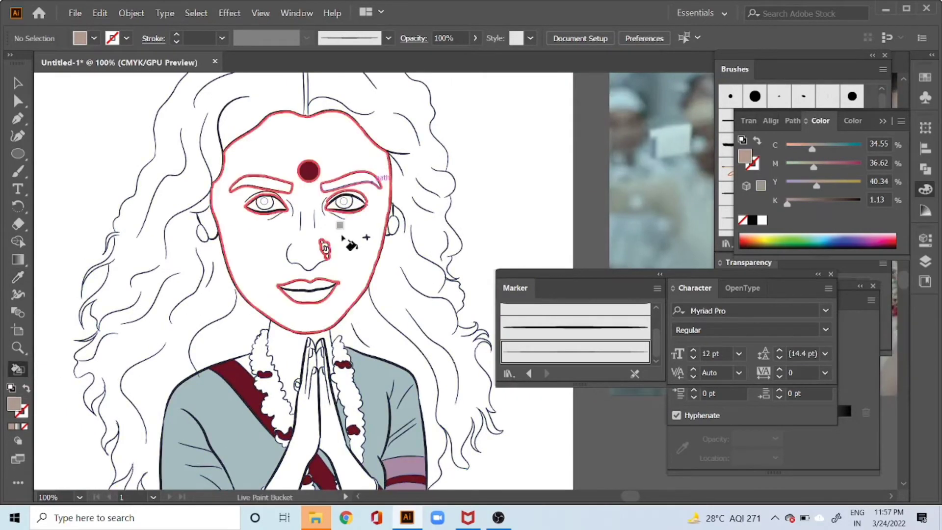
left_click(352, 237)
Fill the neck, the bare area beside the sash and the right forearm with the skin tone.
left_click(294, 352)
left_click(246, 363)
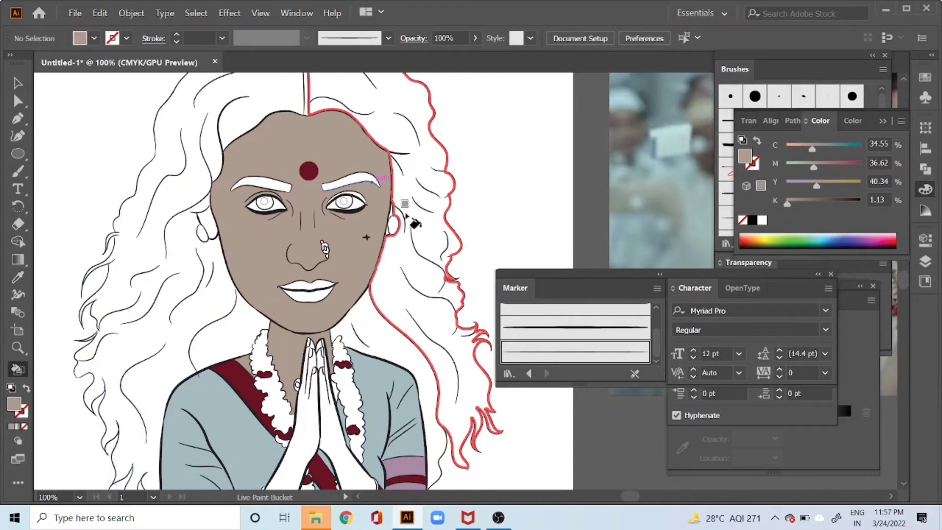
left_click_drag(297, 469, 344, 238)
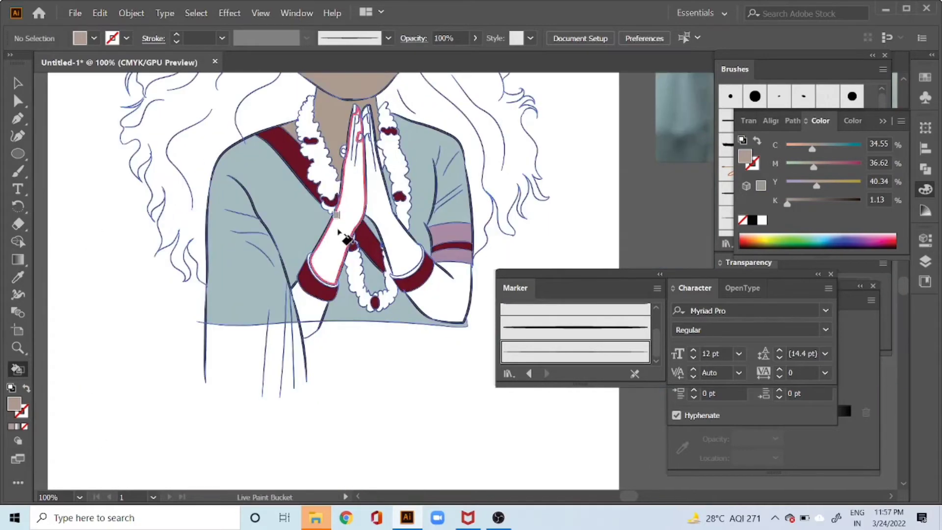
left_click(441, 292)
Sample the near-black hair colour from the reference photo and fill both sides of the hair with it.
left_click_drag(442, 78, 380, 353)
left_click_drag(424, 265, 355, 235)
key("i")
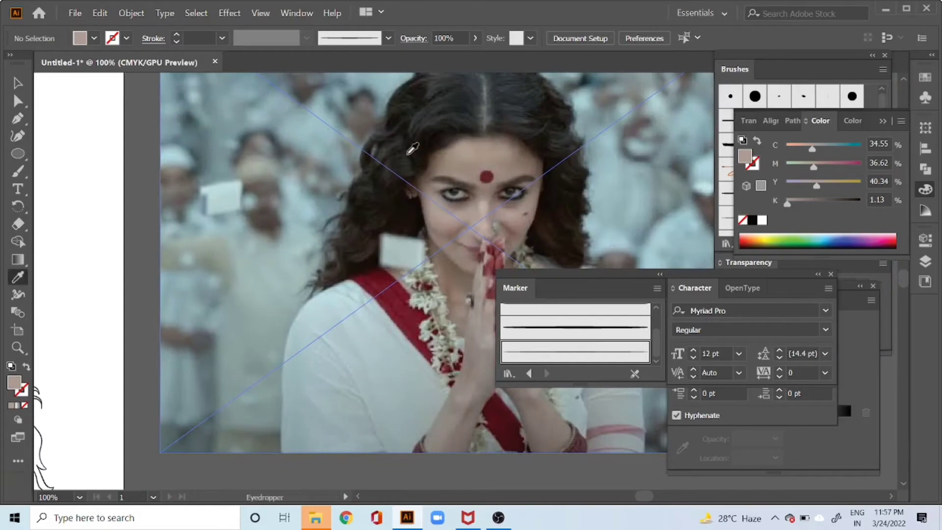
left_click(423, 140)
left_click(369, 153)
left_click_drag(211, 274, 598, 284)
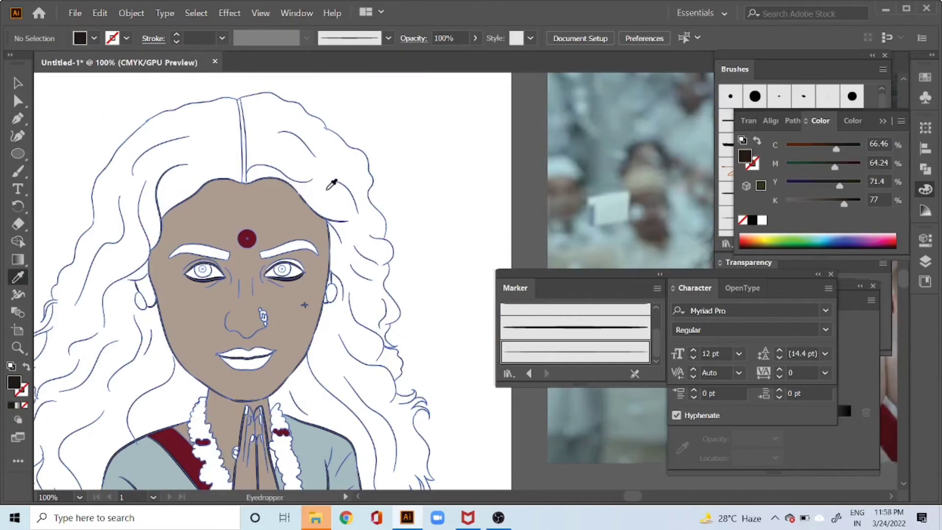
key("k")
left_click(313, 184)
left_click(185, 184)
Set the fill's black to 51% and cyan to 48%, and refill both sides of the hair with this brown.
left_click(824, 203)
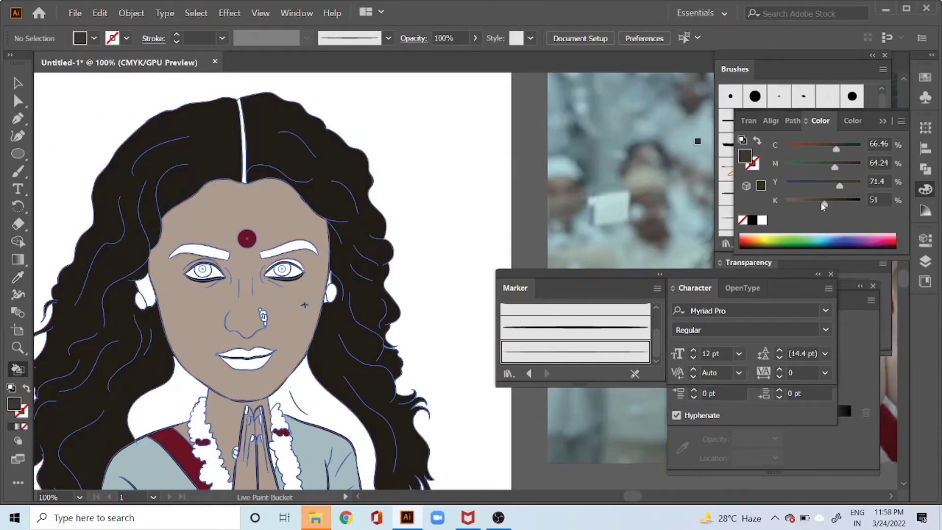
left_click(822, 148)
left_click(290, 165)
left_click(183, 174)
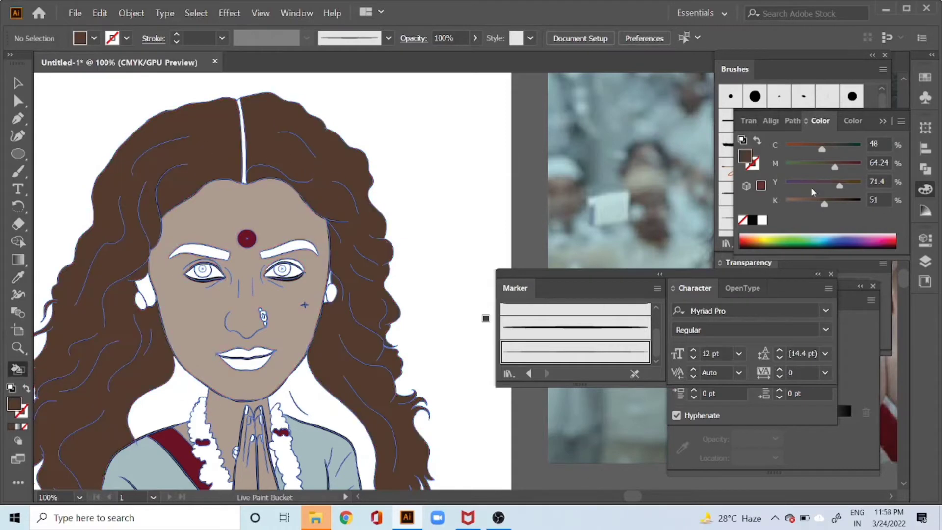
Set the fill's black to 73% and fill the hair areas behind both sides of the neck with the darker brown.
left_click(840, 202)
left_click(172, 398)
left_click(301, 386)
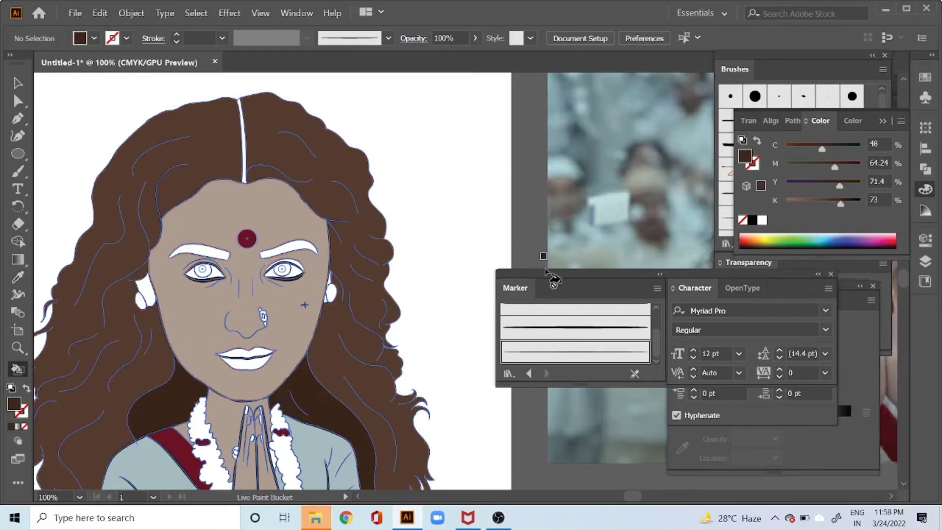
Examine the overall colouring of the portrait against the reference photo.
key("ctrl+minus")
key("ctrl+minus")
key("ctrl+minus")
key("ctrl+minus")
key("ctrl+plus")
key("ctrl+plus")
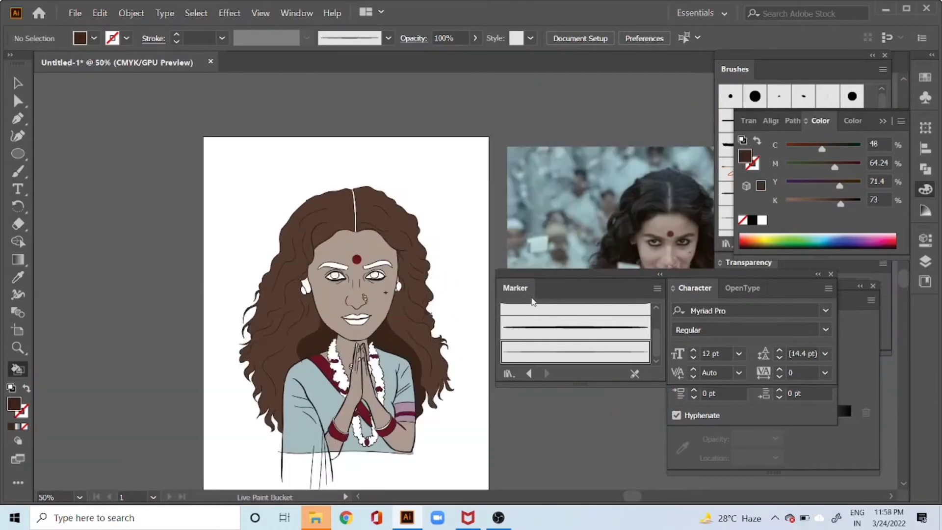
key("ctrl+plus")
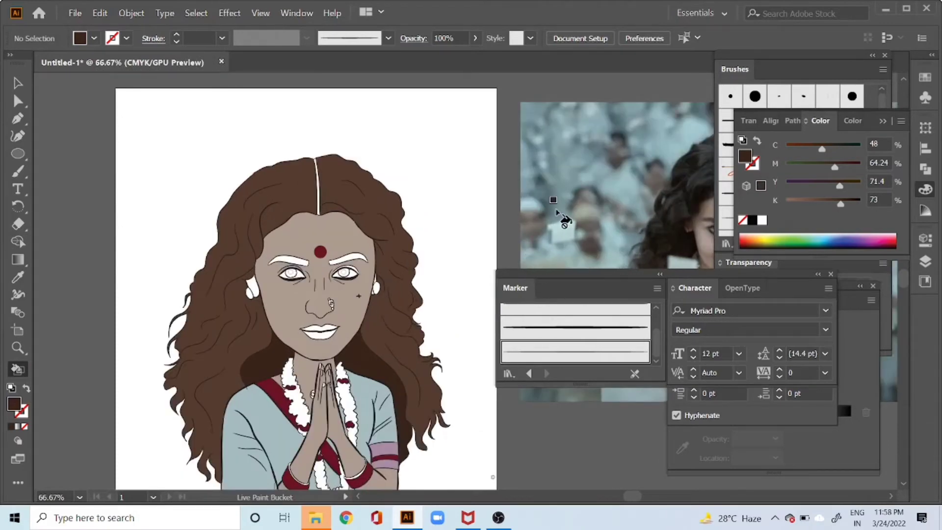
key("space")
mouse_move(362, 277)
left_mouse_down()
mouse_move(465, 244)
mouse_move(459, 251)
left_mouse_up()
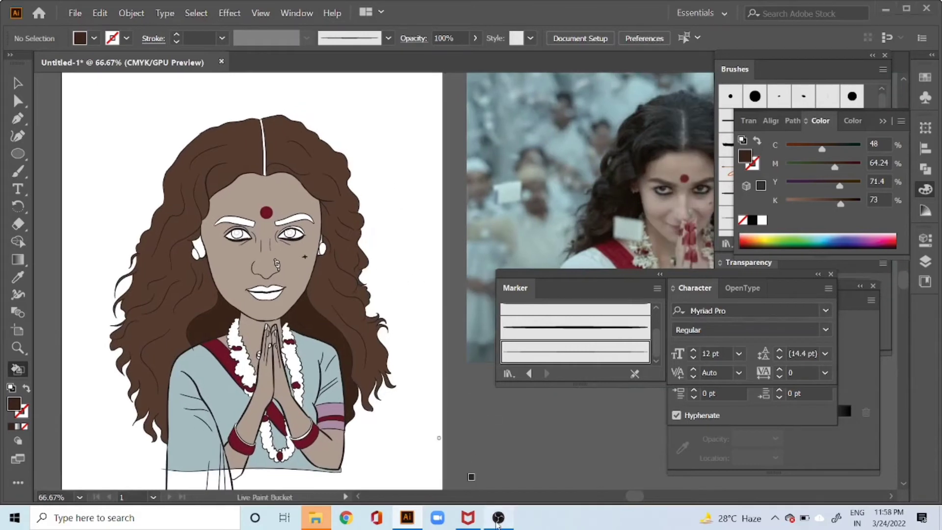
mouse_move(298, 254)
left_mouse_down()
mouse_move(454, 229)
mouse_move(334, 256)
mouse_move(327, 270)
mouse_move(458, 224)
mouse_move(375, 231)
mouse_move(467, 225)
mouse_move(443, 214)
left_mouse_up()
Expand the portrait's Live Paint group into separate paths.
key("v")
left_click(289, 257)
key("ctrl+z")
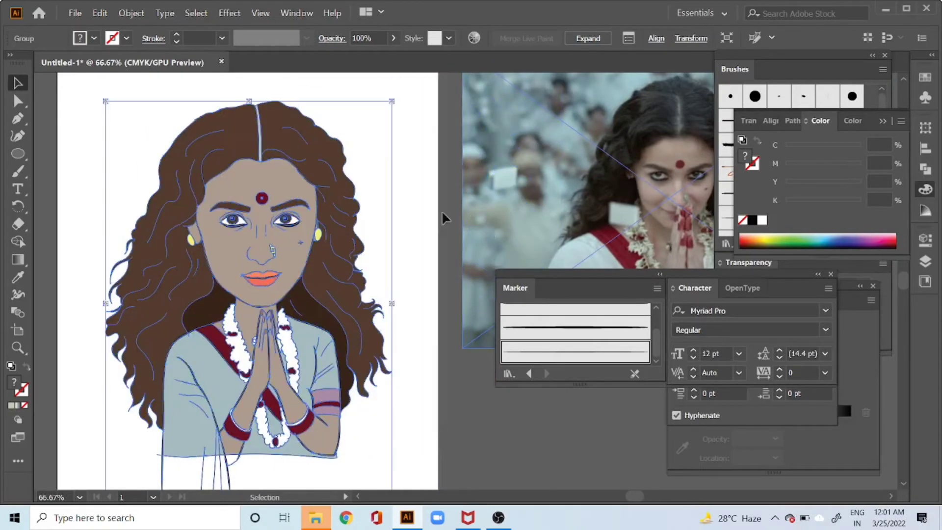
left_click(130, 13)
left_click(185, 142)
left_click(434, 344)
left_click(419, 266)
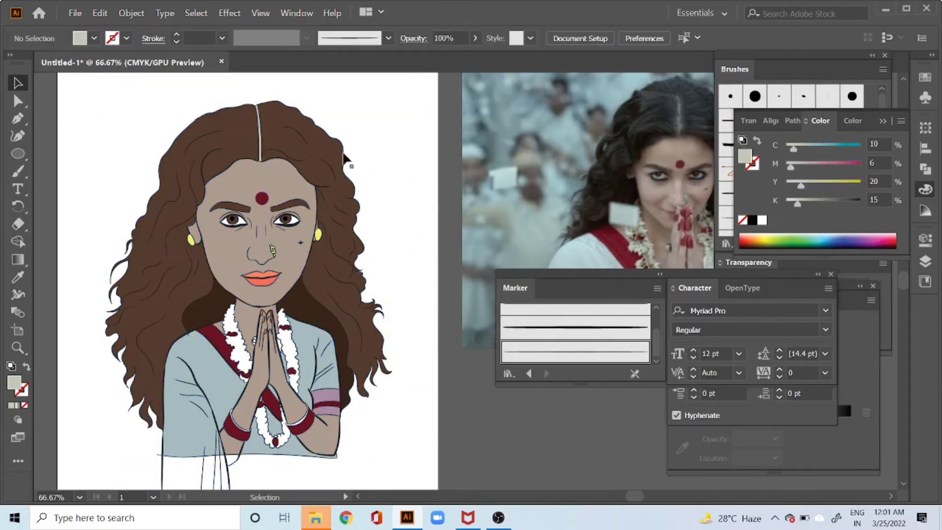
Redraw the face shape's outline with the Pencil slightly inside the hairline, cheeks and jaw, leaving a shadow margin.
key("a")
left_click(309, 250)
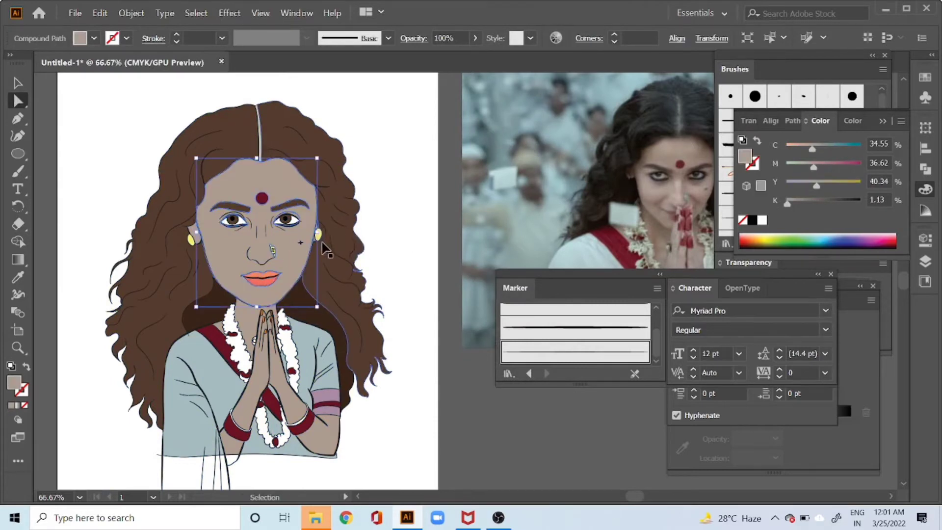
key("n")
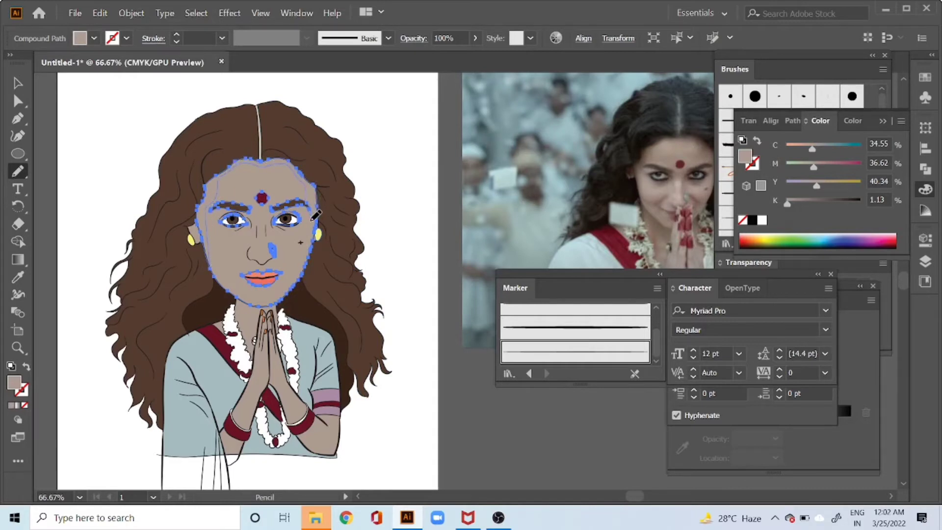
left_click_drag(310, 241, 283, 298)
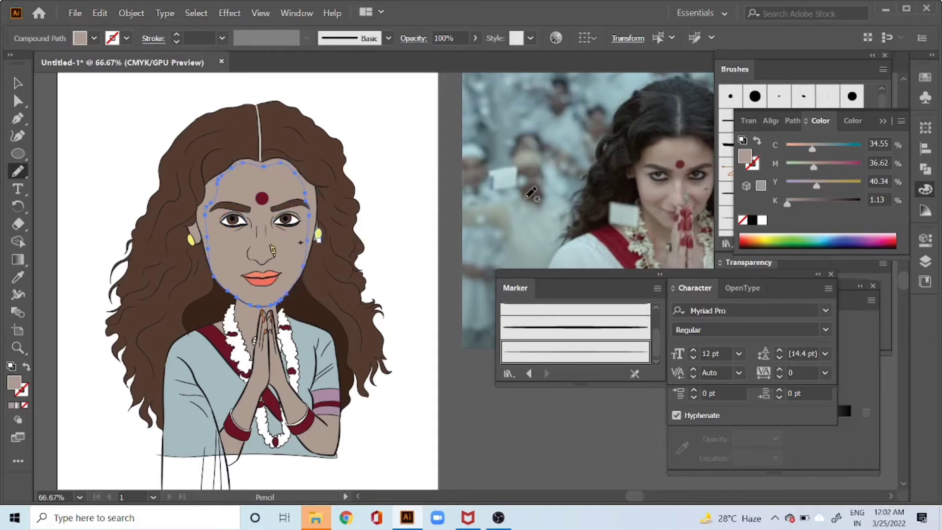
Recolour the inner face shape to a light peach with cyan 9%, magenta 24% and yellow 32%.
left_click(798, 146)
left_click_drag(803, 166, 796, 169)
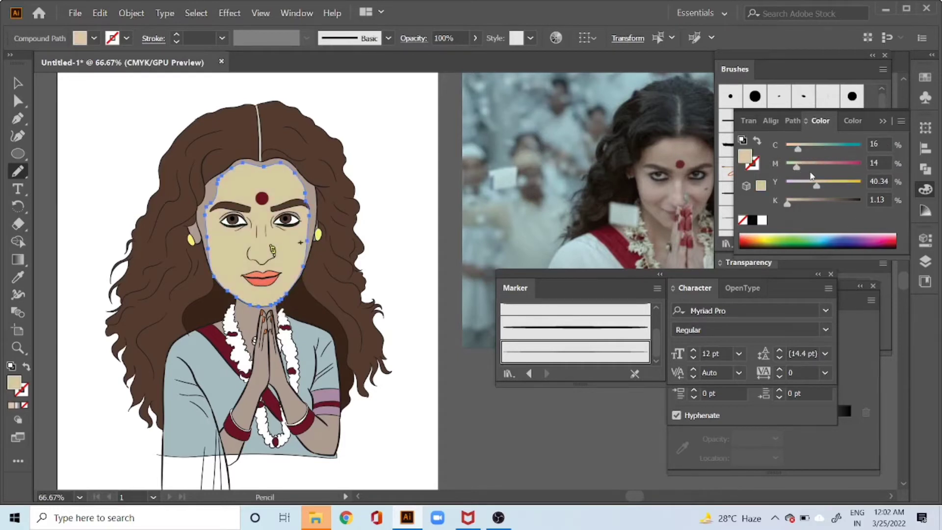
left_click(804, 164)
left_click(809, 182)
left_click(793, 146)
key("v")
left_click(401, 177)
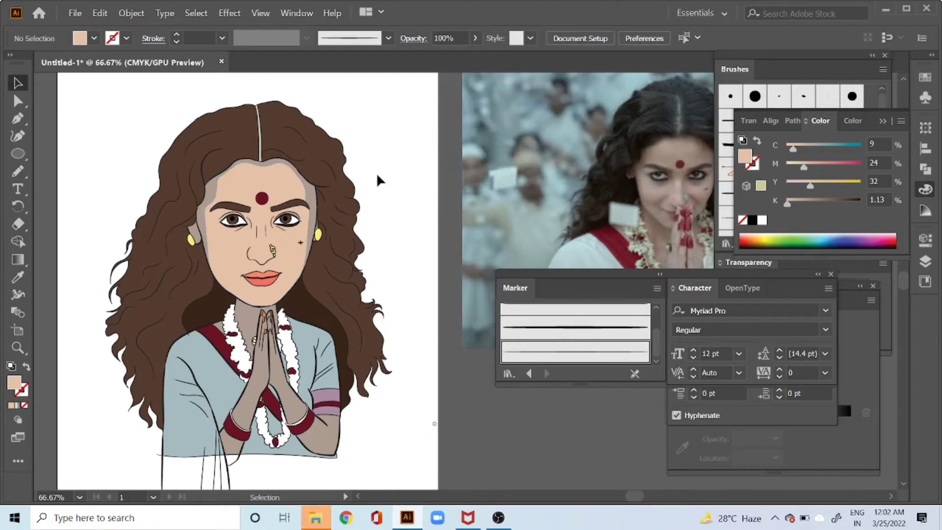
Try to draw a shadow shape around the right eye with the Pencil and colour it with the face edge's tone, and undo it.
key("a")
left_click(277, 237)
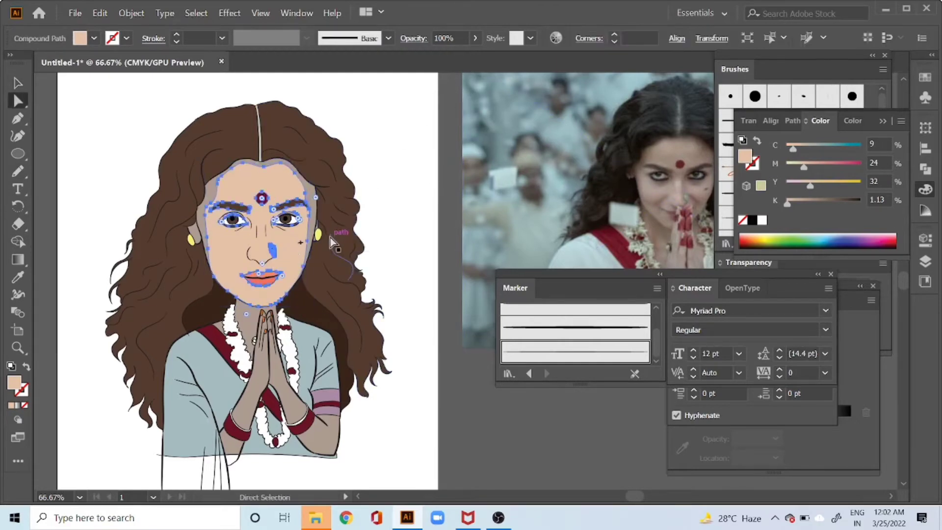
key("n")
key("ctrl+equal")
mouse_move(360, 230)
left_mouse_down()
mouse_move(374, 190)
mouse_move(506, 208)
mouse_move(736, 174)
mouse_move(730, 163)
left_mouse_up()
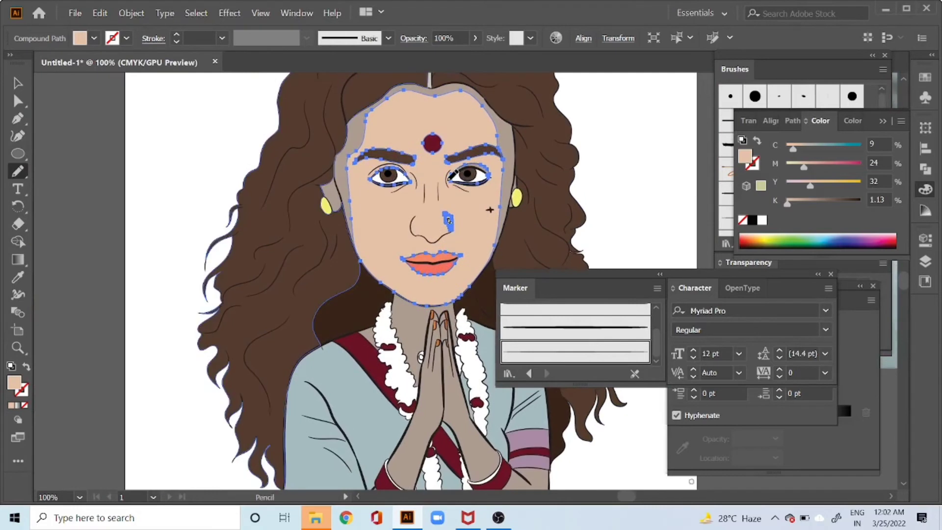
mouse_move(466, 157)
left_mouse_down()
mouse_move(495, 164)
mouse_move(471, 193)
left_mouse_up()
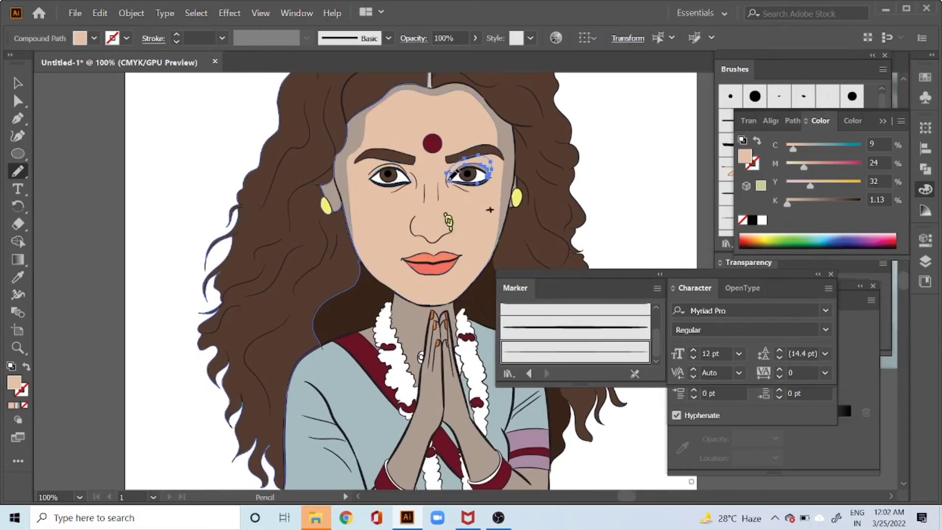
key("ctrl+z")
left_click_drag(465, 190, 487, 189)
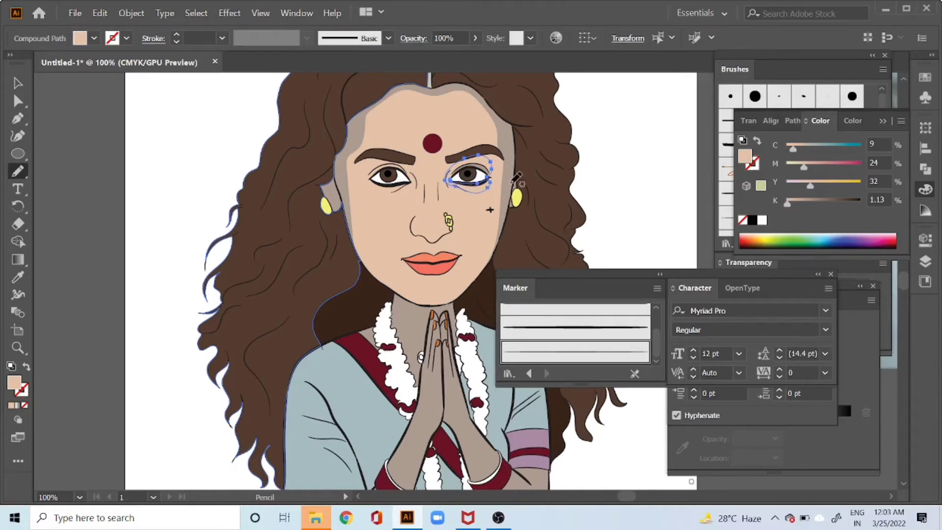
key("i")
left_click(516, 162)
key("ctrl+z")
key("ctrl+z")
key("ctrl+z")
key("ctrl+z")
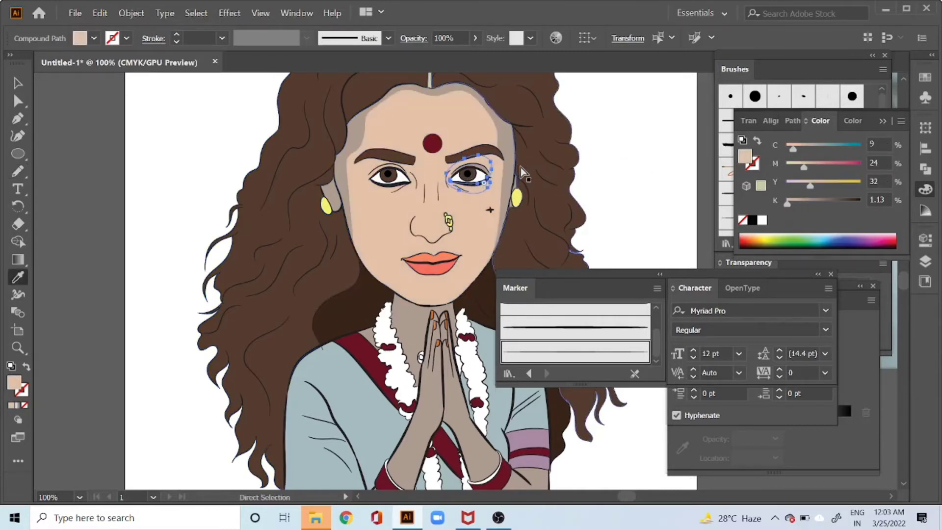
Try to draw a shadow shape at the inner corner of the left eye with the Pencil and sample a colour for it, and undo it.
key("n")
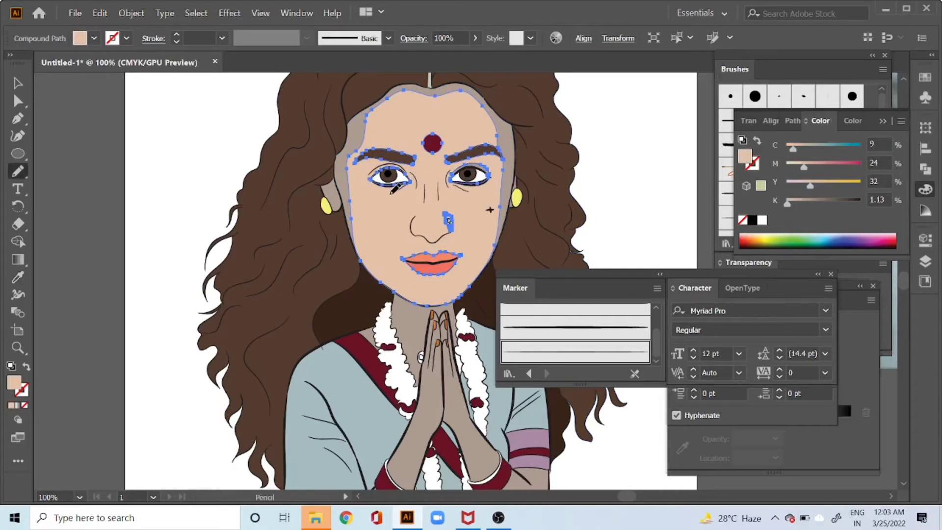
left_click_drag(417, 169, 416, 180)
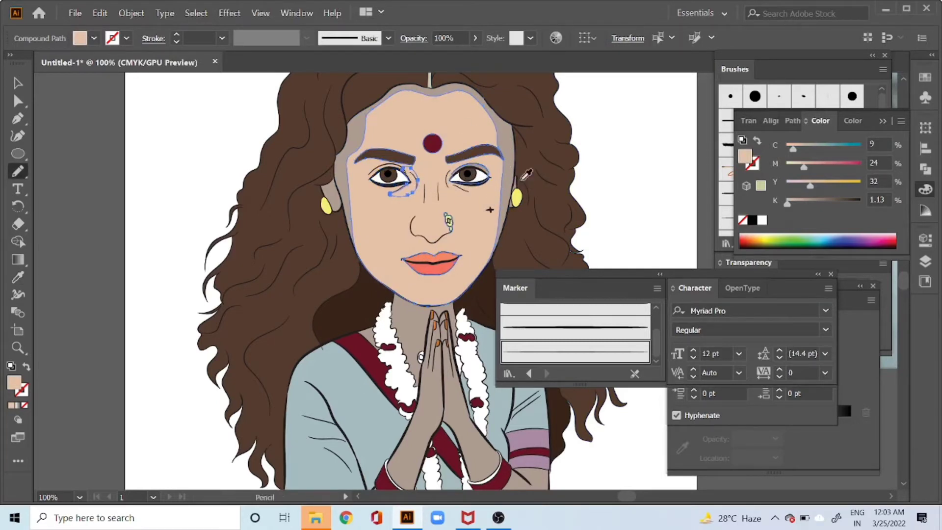
key("i")
left_click(505, 180)
key("ctrl+z")
key("ctrl+z")
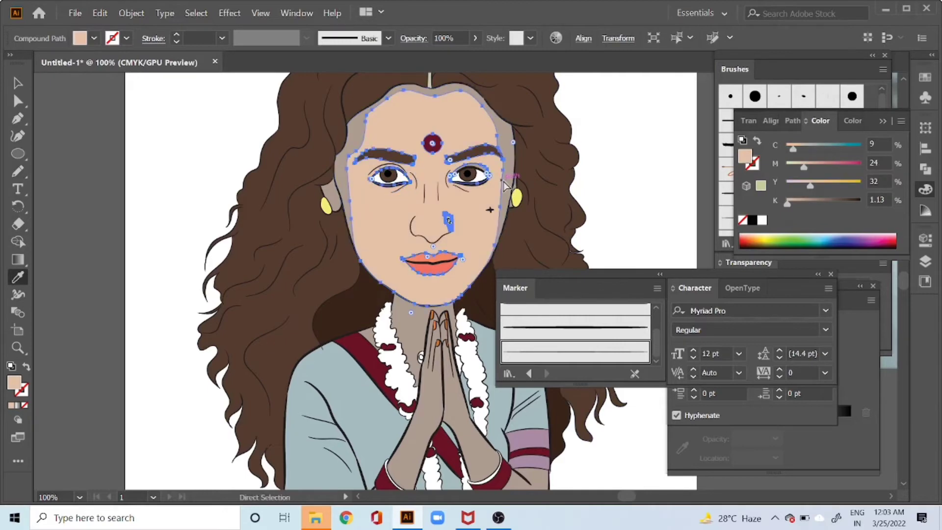
key("v")
left_click(643, 179)
Try to draw a Pencil outline along the left side of the nose, and undo it.
left_click_drag(481, 192, 494, 227)
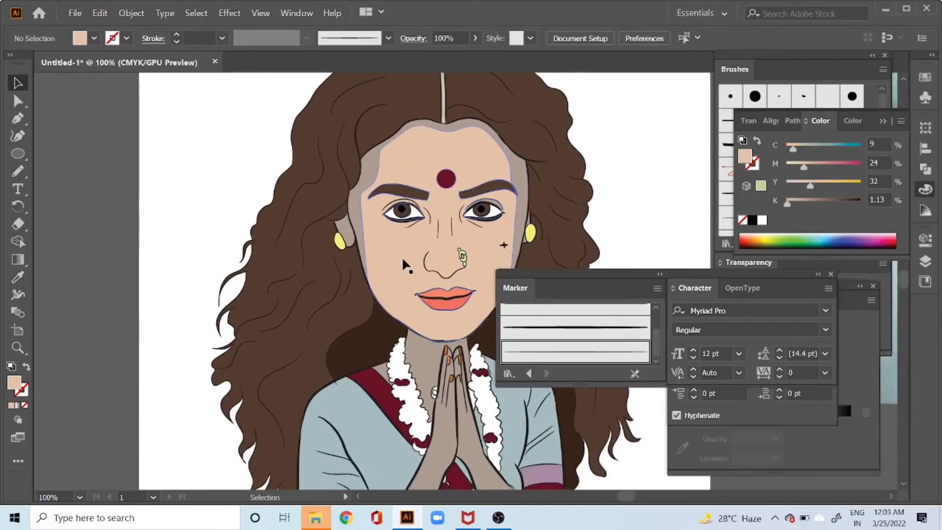
key("a")
left_click(407, 261)
key("n")
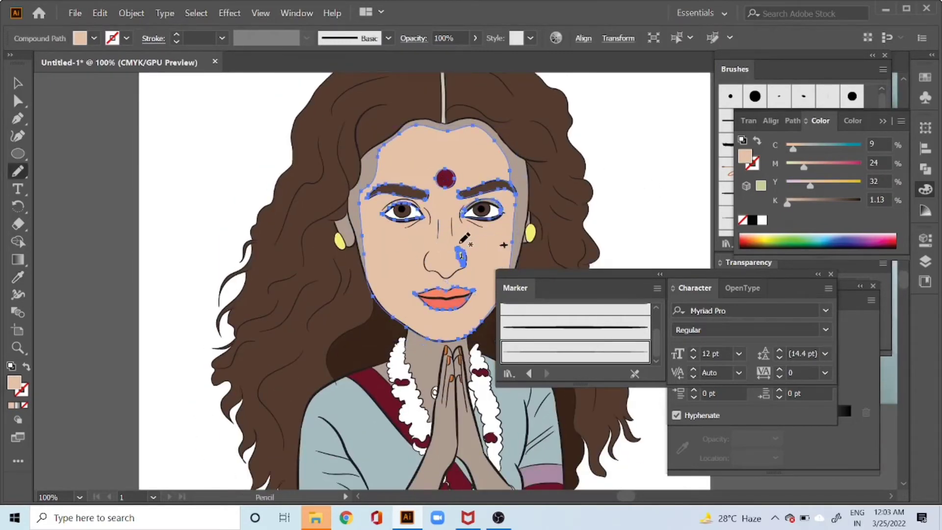
left_click_drag(646, 215, 176, 281)
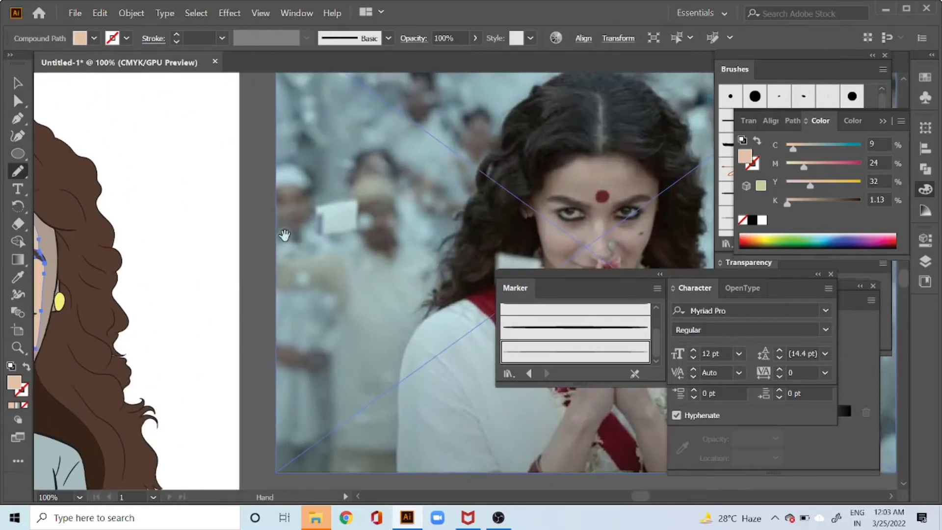
left_click_drag(284, 236, 316, 192)
left_click_drag(36, 234, 314, 199)
left_click_drag(289, 249, 295, 201)
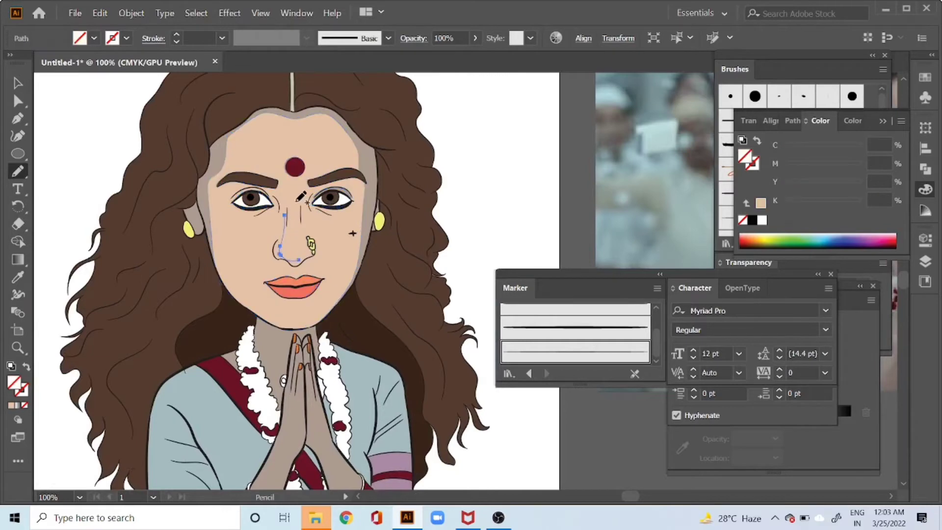
key("ctrl+z")
Draw a narrow closed highlight shape down the bridge of the nose to its tip with the Pencil.
mouse_move(653, 136)
left_mouse_down()
mouse_move(564, 190)
mouse_move(232, 217)
left_mouse_up()
left_click_drag(223, 258, 674, 169)
left_click_drag(375, 223, 231, 217)
key("ctrl+equal")
key("ctrl+equal")
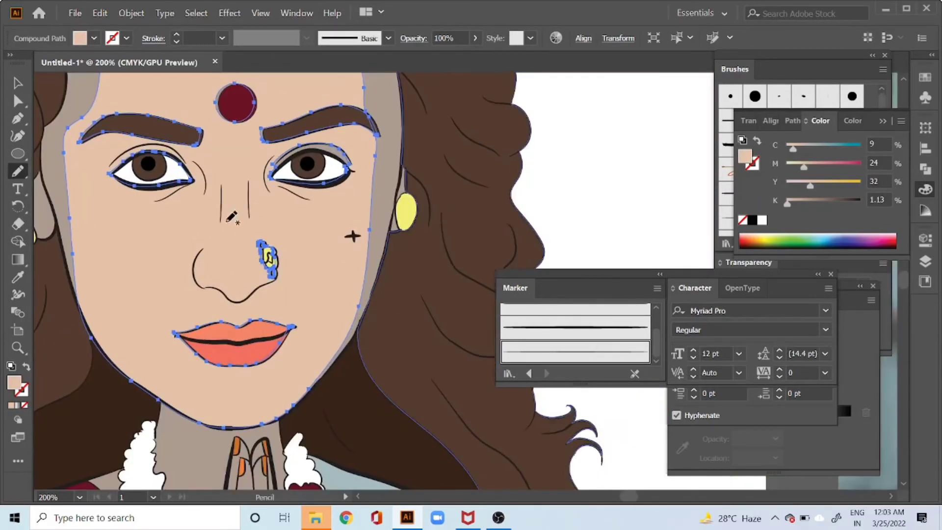
left_click_drag(250, 289, 227, 287)
left_click_drag(252, 225, 251, 290)
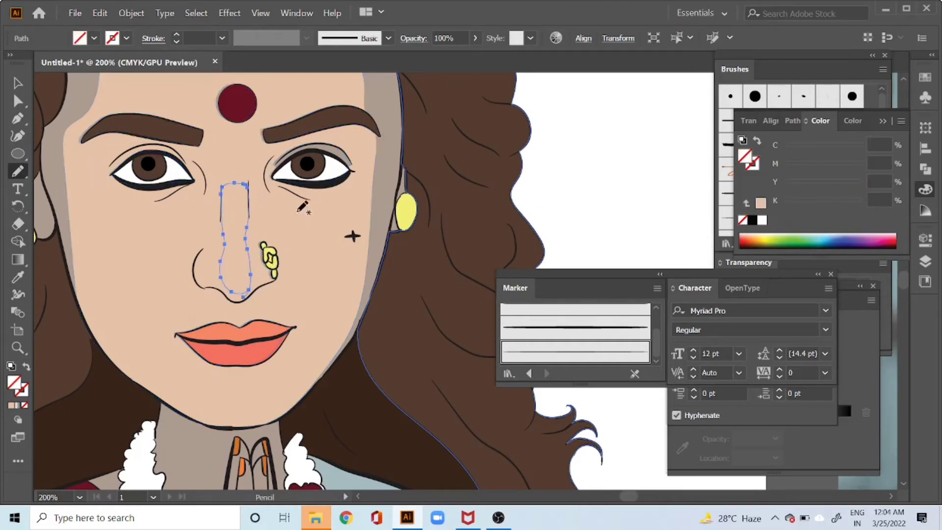
Fill the nose highlight with the cream colour FFEFC7.
left_click_drag(530, 200, 319, 245)
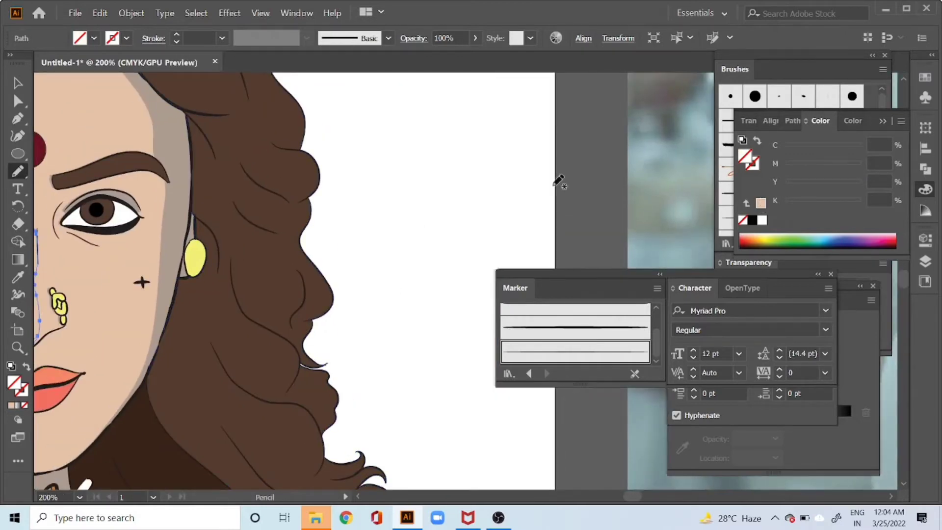
double_click(14, 383)
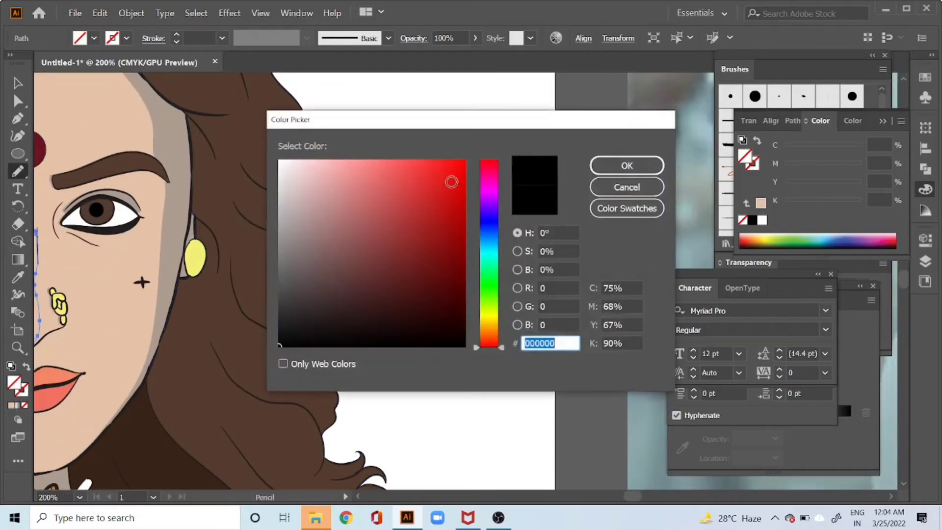
type("FFC7C7")
left_click_drag(495, 321, 488, 325)
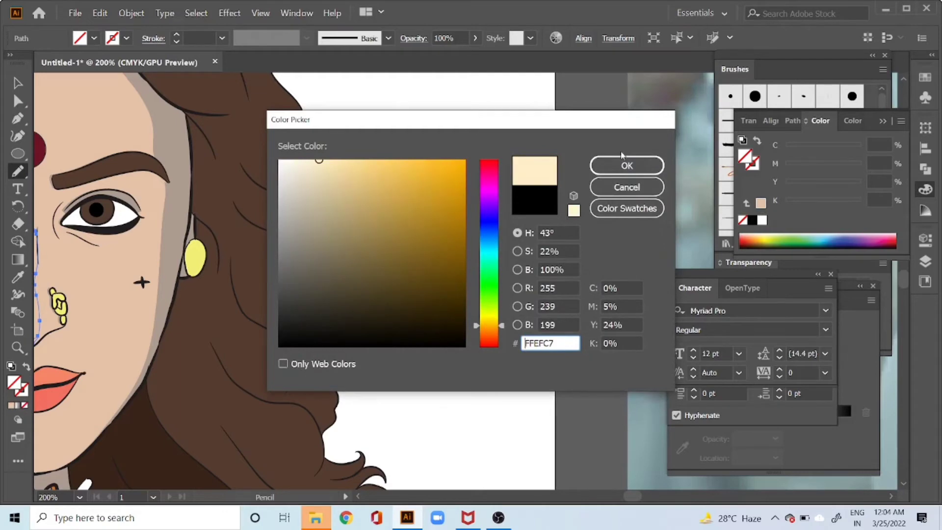
left_click(622, 164)
Adjust the nose highlight's fill to magenta 14% and yellow 25%, and deselect it.
left_click_drag(389, 199, 728, 178)
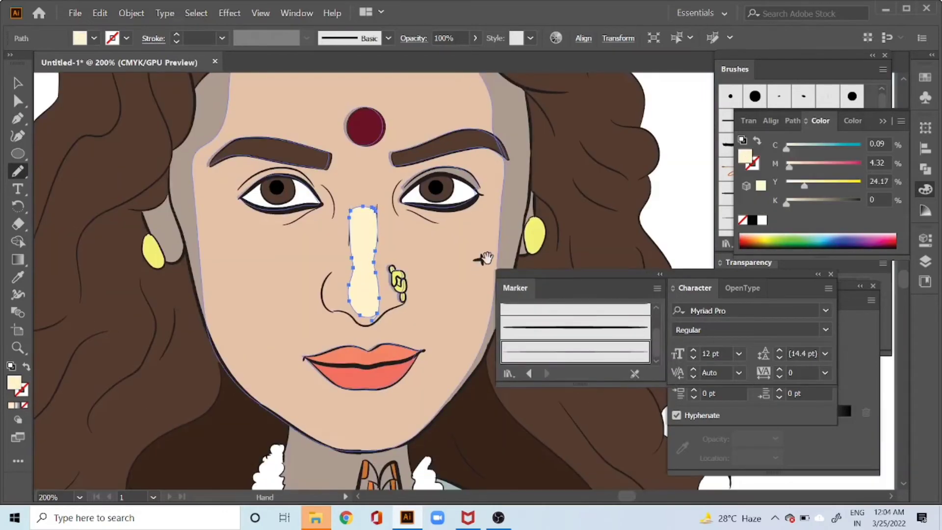
left_click(800, 166)
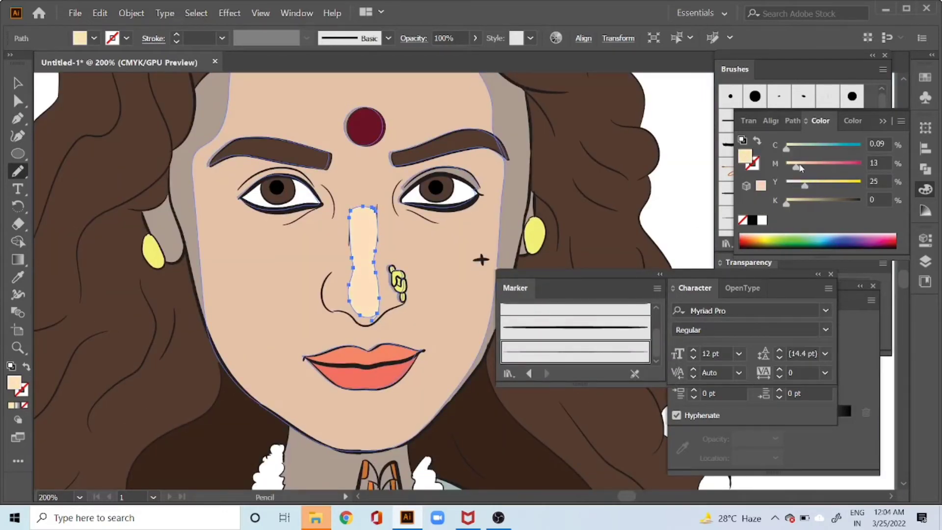
key("b")
key("v")
left_click(688, 192)
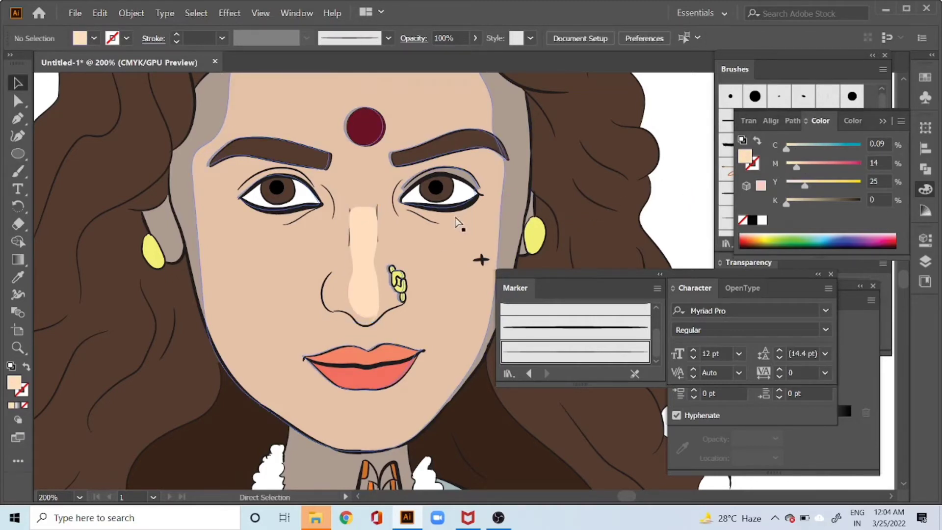
Reshape the nose highlight with the Pencil, narrowing its upper part along the bridge and refining its edge at the tip.
left_click(363, 235)
key("n")
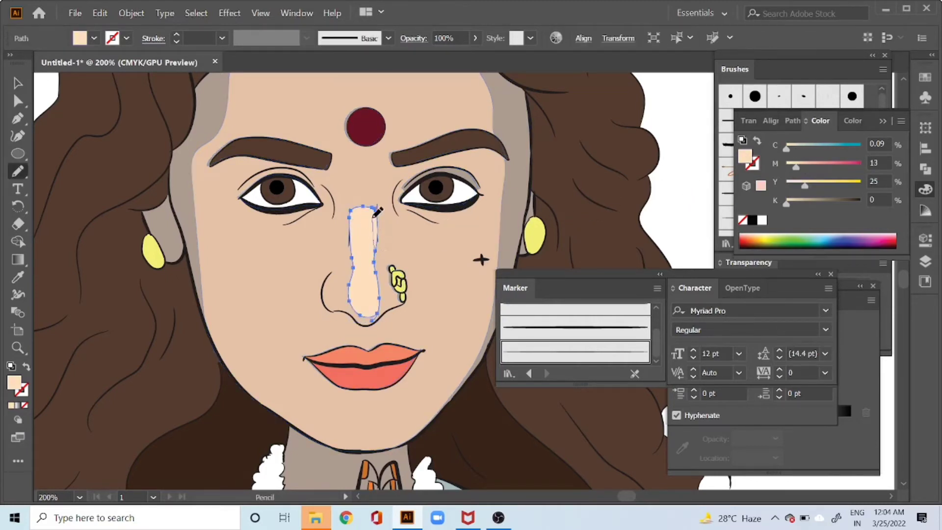
left_click_drag(377, 212, 359, 204)
left_click_drag(356, 243, 361, 205)
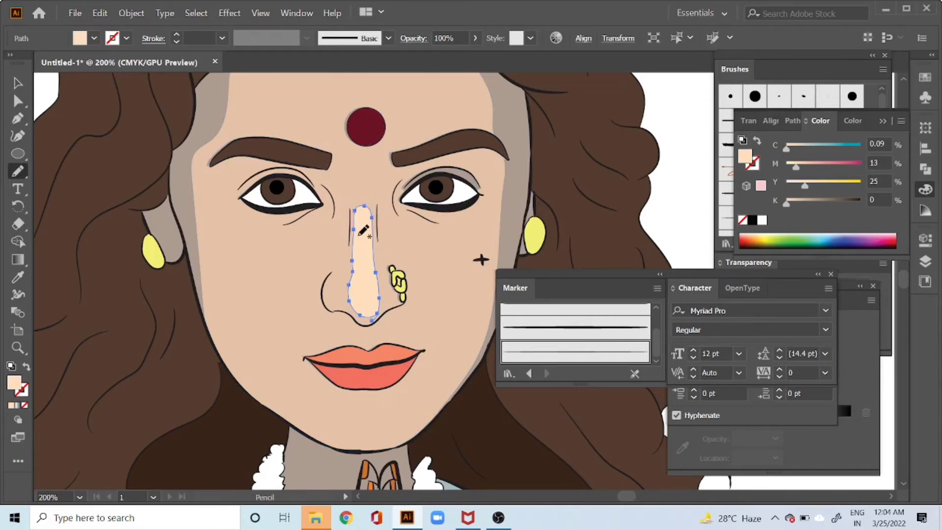
left_click_drag(354, 273, 355, 241)
left_click_drag(350, 292, 353, 272)
left_click_drag(374, 320, 379, 312)
Draw a large closed highlight shape across the forehead with the Pencil, from below the hairline down to between the eyebrows.
key("space")
left_click_drag(520, 233, 148, 227)
mouse_move(578, 252)
left_mouse_down()
mouse_move(380, 248)
mouse_move(147, 225)
left_mouse_up()
mouse_move(564, 255)
left_mouse_down()
mouse_move(305, 220)
mouse_move(609, 231)
left_mouse_up()
mouse_move(74, 245)
left_mouse_down()
mouse_move(456, 225)
mouse_move(426, 238)
left_mouse_up()
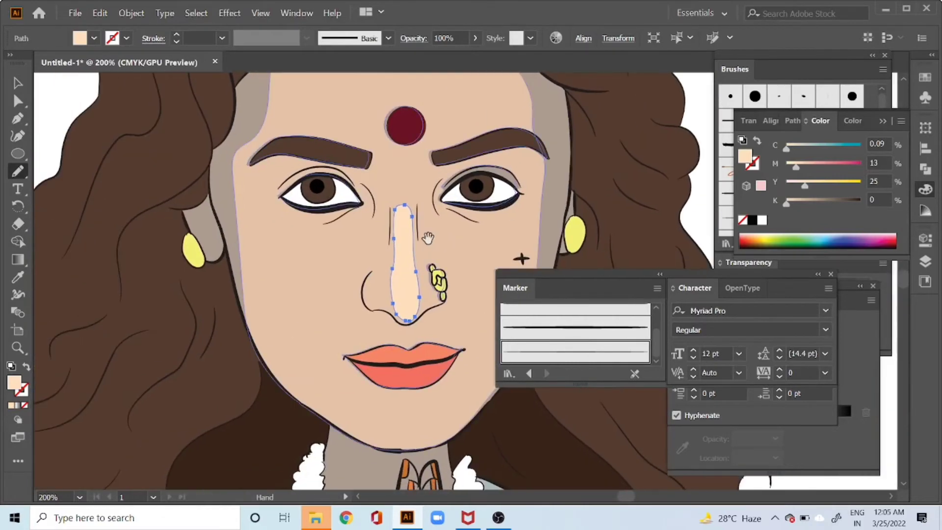
key("v")
left_click(462, 231)
key("space")
mouse_move(477, 88)
left_mouse_down()
mouse_move(417, 271)
mouse_move(434, 245)
left_mouse_up()
left_click(693, 167)
key("a")
left_click(413, 233)
key("ctrl+c")
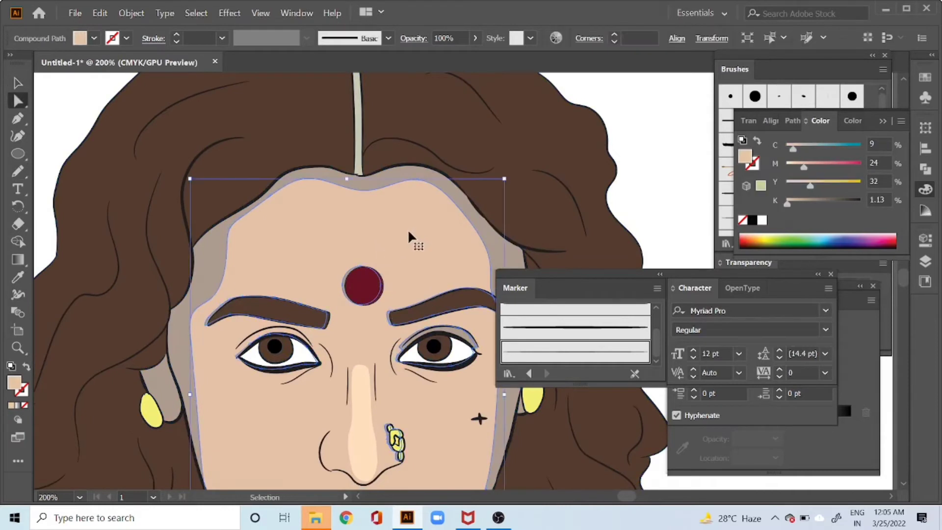
key("Right")
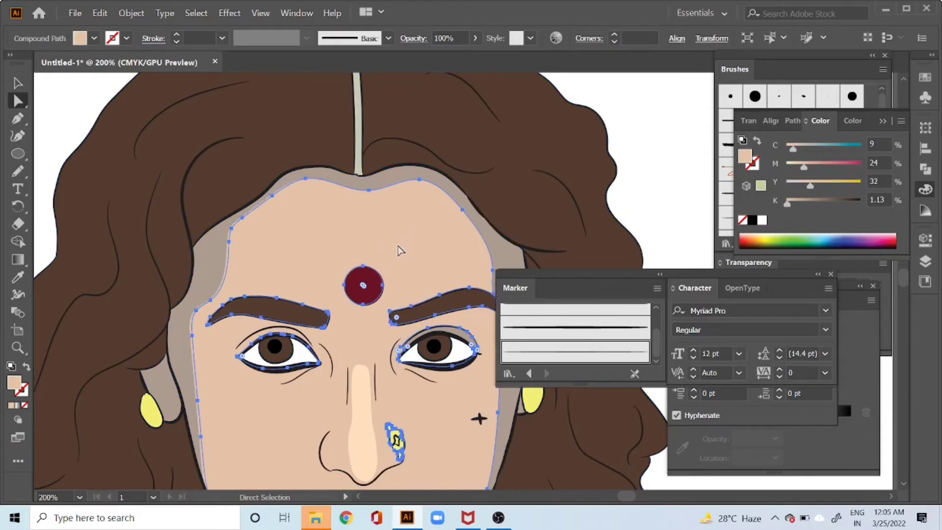
key("n")
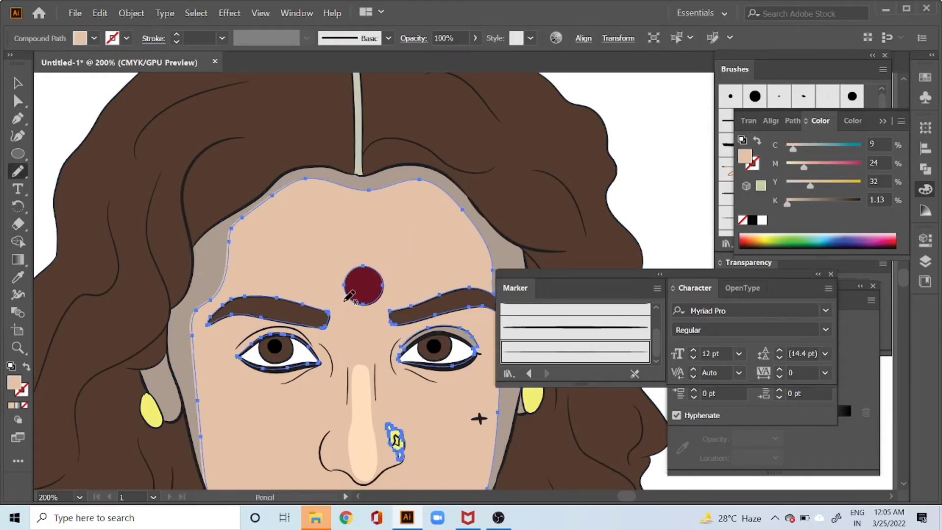
left_click_drag(346, 300, 300, 290)
mouse_move(270, 236)
left_mouse_down()
mouse_move(301, 209)
mouse_move(430, 209)
mouse_move(461, 247)
left_mouse_up()
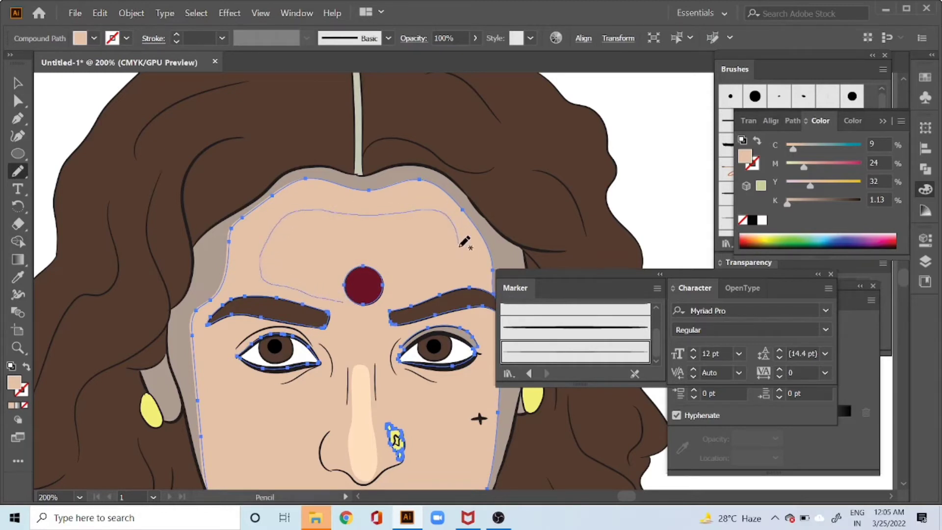
left_click_drag(407, 297, 313, 295)
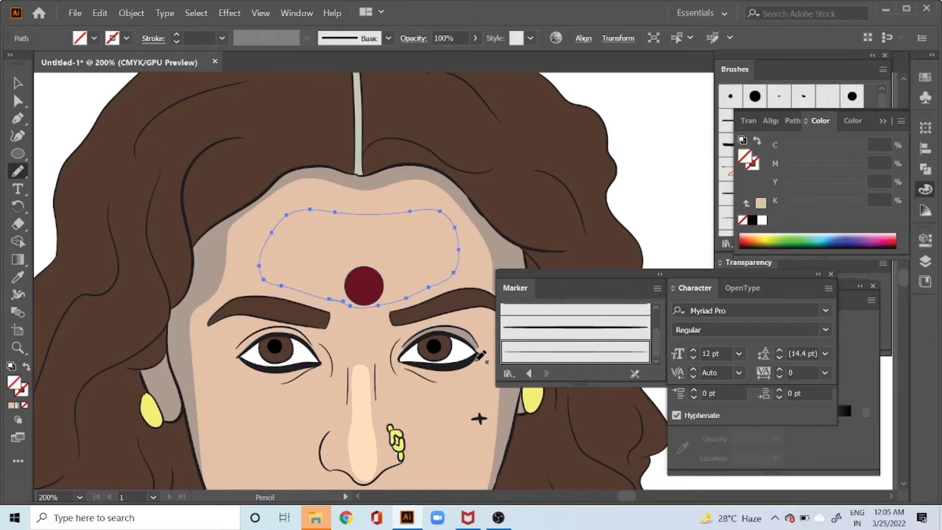
Fill the forehead highlight with the cream colour sampled from the nose highlight.
key("i")
left_click(362, 410)
key("z")
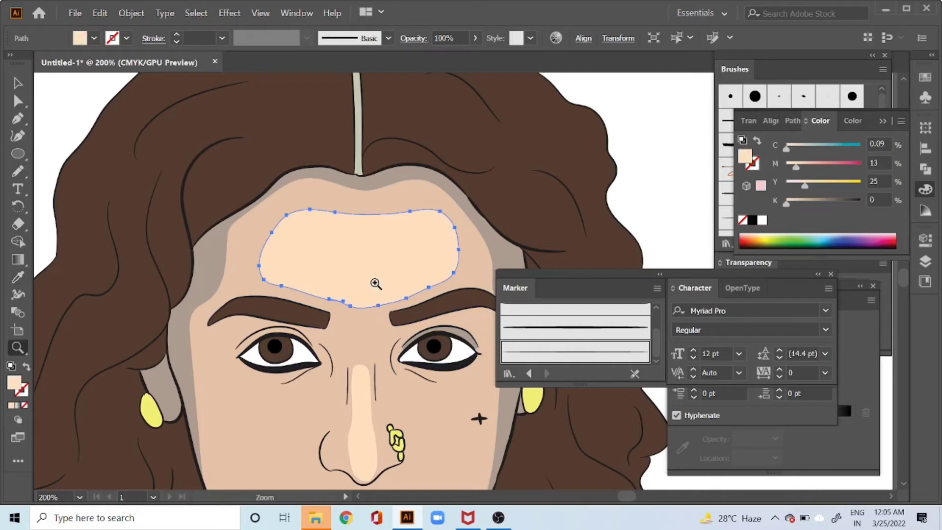
Draw a closed highlight shape with the Pencil on the cheek opposite the nose ring, from below the eye down towards the jaw.
key("space")
left_click_drag(433, 312, 416, 182)
left_click_drag(437, 368, 416, 332)
left_click_drag(530, 161, 333, 279)
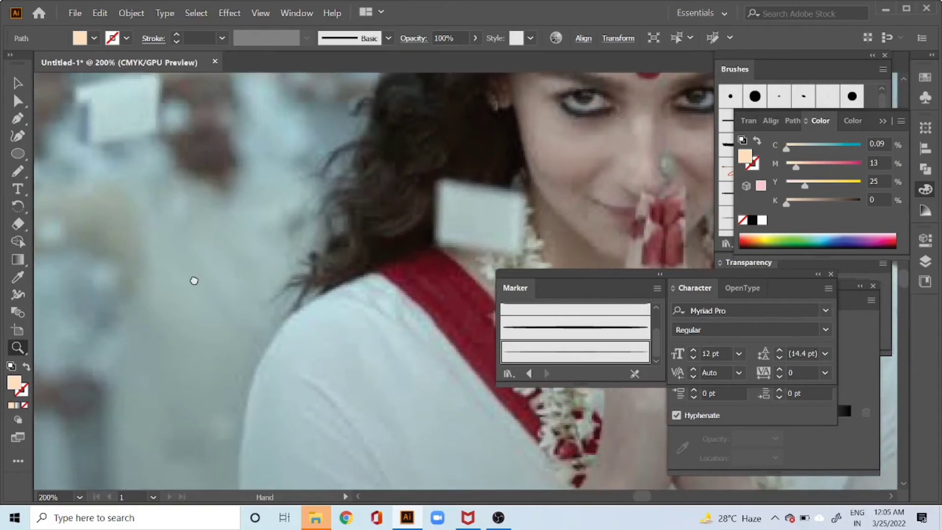
left_click_drag(194, 281, 389, 220)
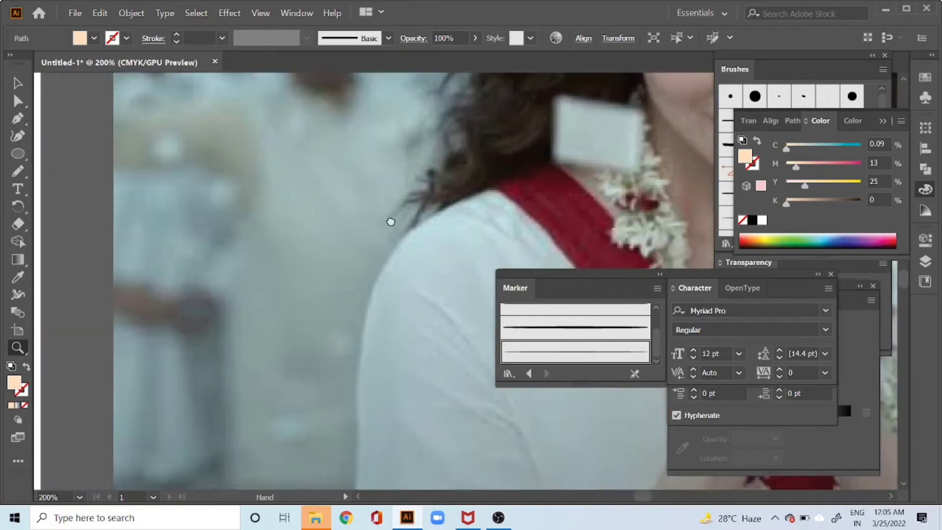
left_click_drag(118, 230, 423, 294)
key("a")
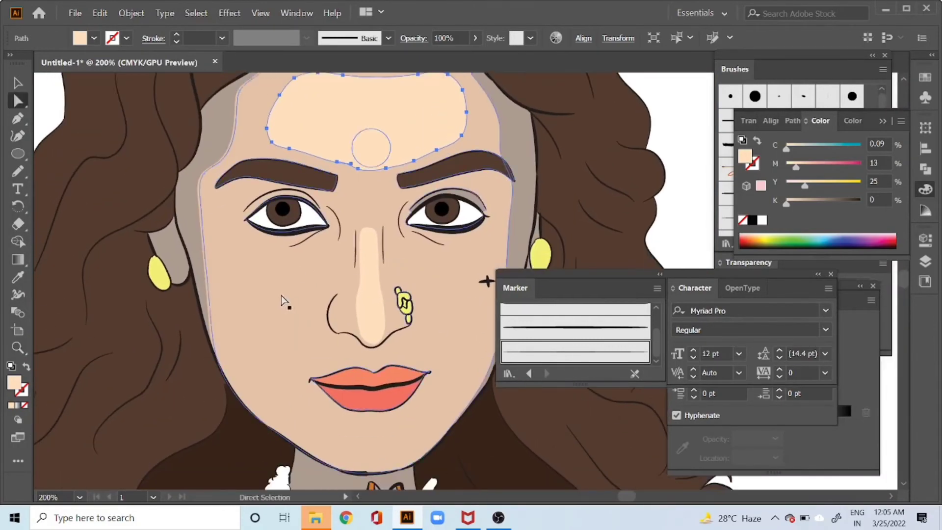
left_click(287, 307)
key("n")
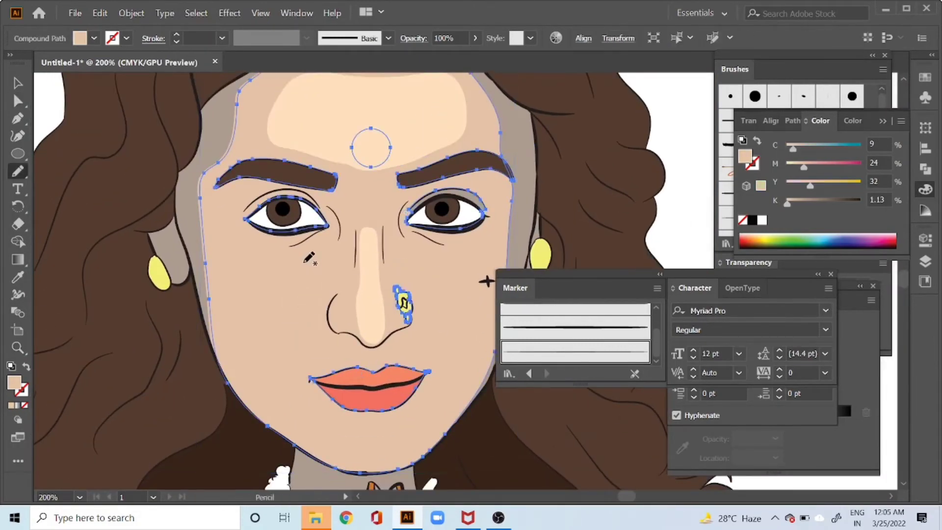
mouse_move(314, 235)
left_mouse_down()
mouse_move(273, 250)
mouse_move(216, 235)
mouse_move(220, 320)
mouse_move(243, 359)
left_mouse_up()
mouse_move(303, 329)
left_mouse_down()
mouse_move(332, 294)
mouse_move(329, 245)
mouse_move(316, 234)
left_mouse_up()
Fill the new cheek highlight with the cream colour sampled from the forehead highlight, and deselect it.
key("i")
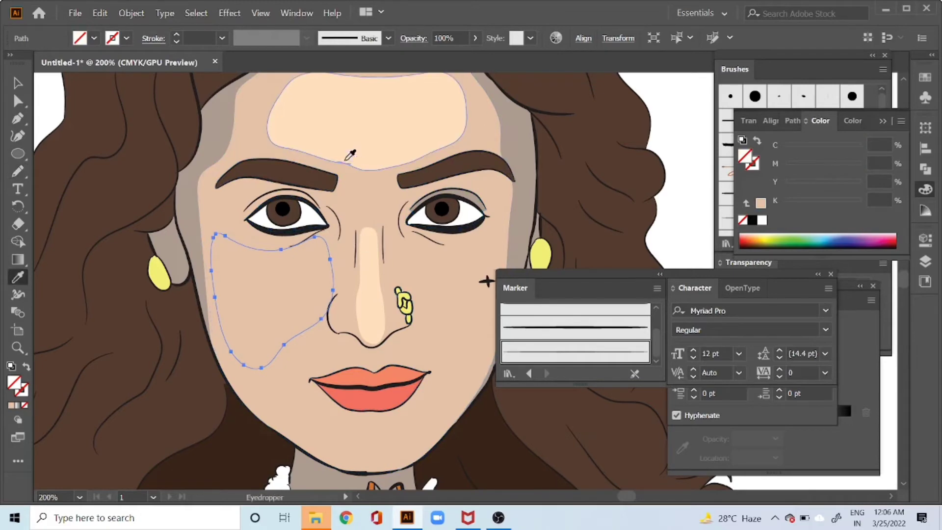
left_click(362, 147)
key("v")
left_click(426, 277)
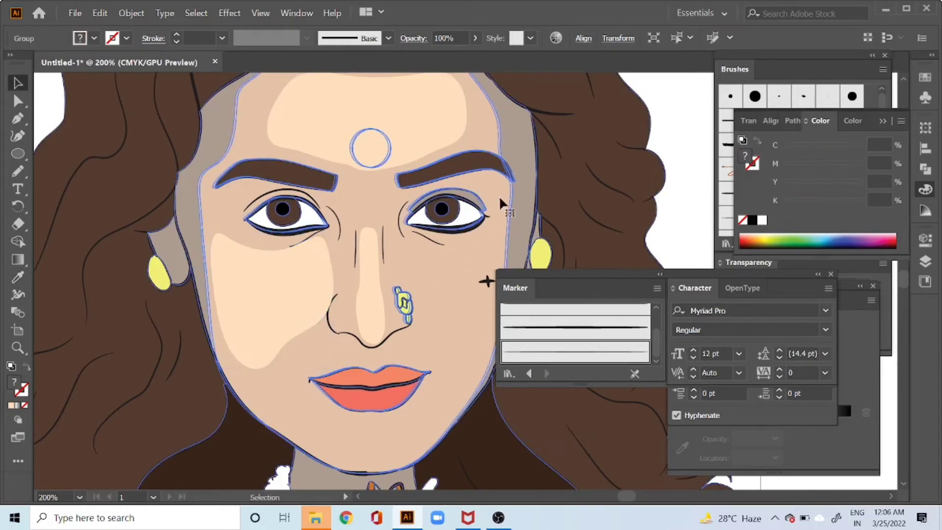
left_click_drag(705, 205, 611, 179)
left_click(613, 184)
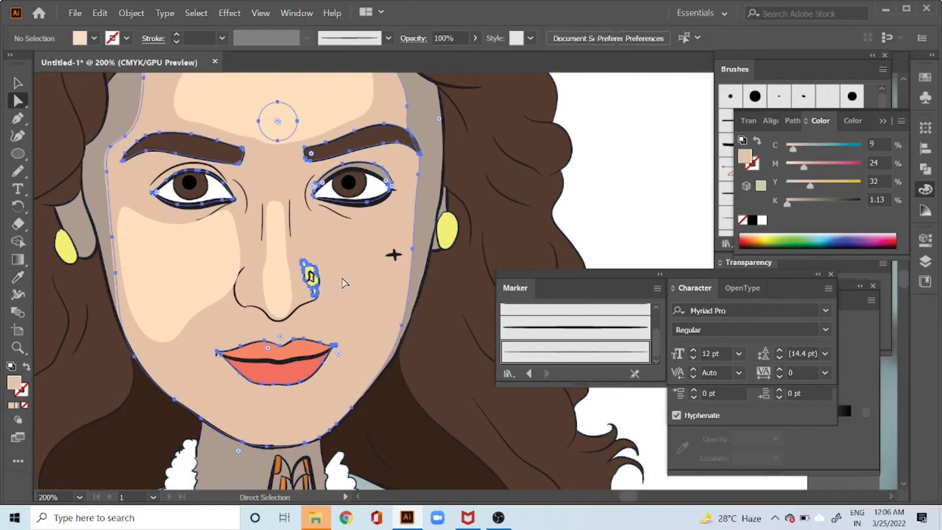
Draw a closed Pencil highlight on the cheek beside the nose ring and fill it with the other cheek highlight's colour.
left_click(385, 261)
key("n")
left_click_drag(313, 205, 338, 299)
mouse_move(375, 339)
left_mouse_down()
mouse_move(410, 265)
mouse_move(392, 209)
mouse_move(313, 205)
left_mouse_up()
key("i")
left_click(196, 275)
Reshape the highlight beside the nose ring with the Pencil, lowering its top edge below the eye crease and sweeping it up towards the ear.
key("space")
left_click_drag(312, 333, 88, 254)
mouse_move(328, 271)
left_mouse_down()
mouse_move(171, 263)
mouse_move(322, 257)
mouse_move(395, 321)
mouse_move(427, 245)
mouse_move(422, 201)
left_mouse_up()
key("n")
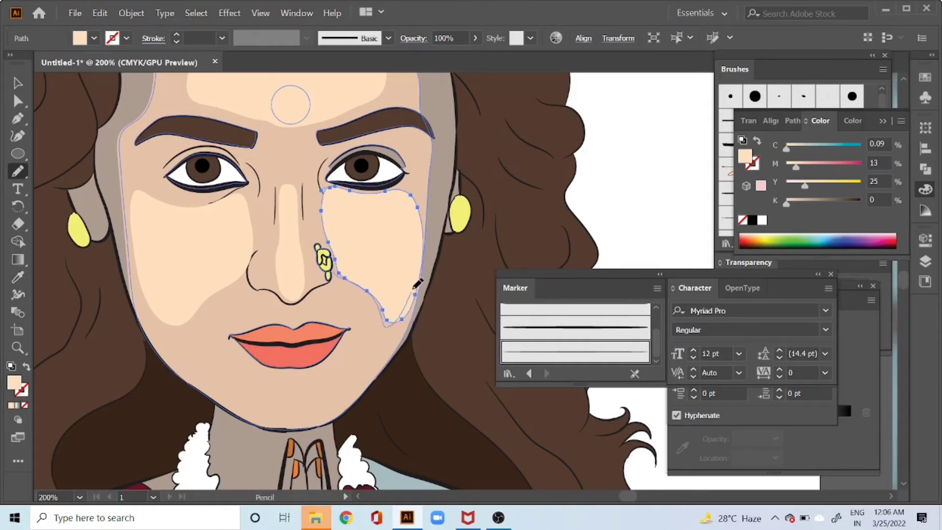
left_click_drag(421, 209, 412, 187)
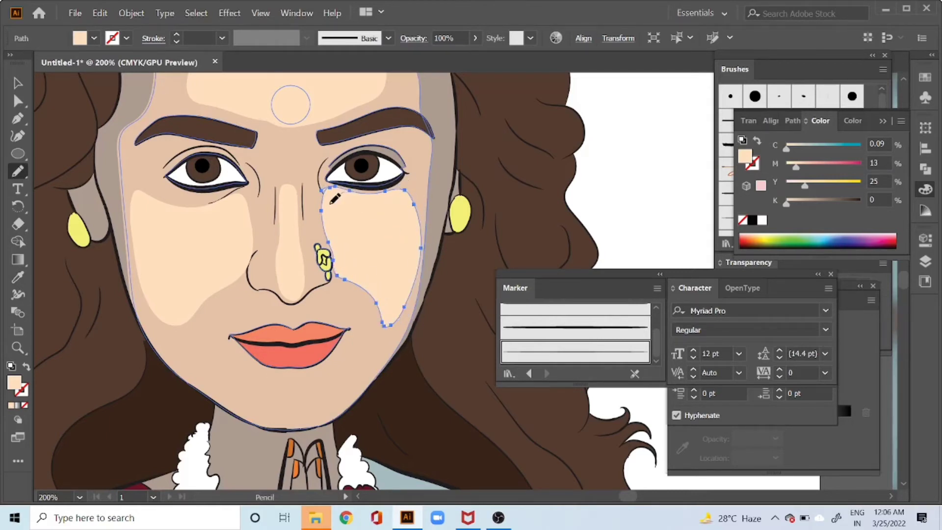
mouse_move(334, 212)
left_mouse_down()
mouse_move(406, 188)
mouse_move(413, 204)
left_mouse_up()
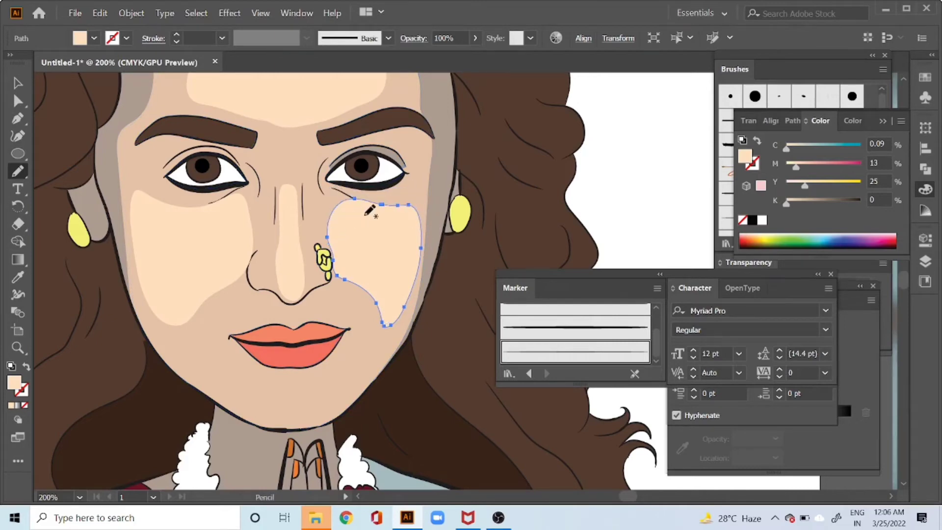
mouse_move(605, 206)
left_mouse_down()
mouse_move(190, 236)
mouse_move(788, 297)
left_mouse_up()
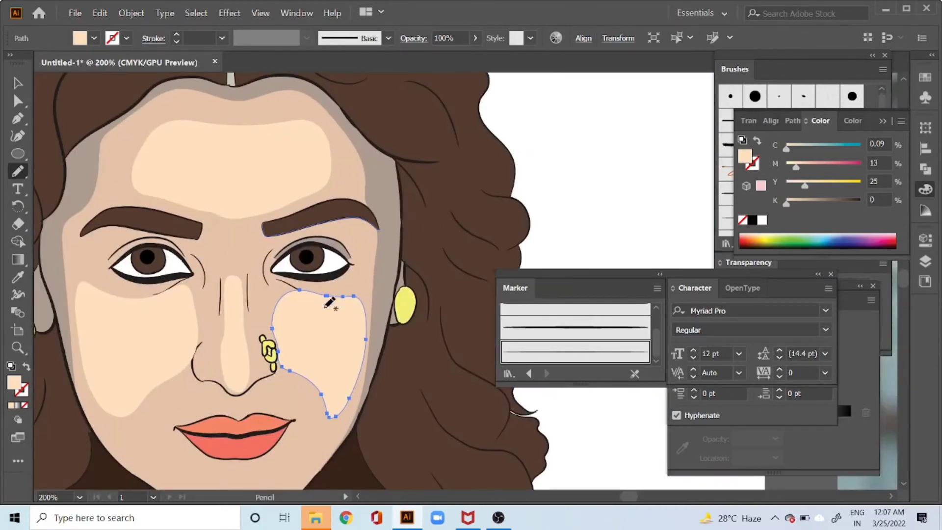
mouse_move(275, 322)
left_mouse_down()
mouse_move(366, 278)
mouse_move(363, 297)
left_mouse_up()
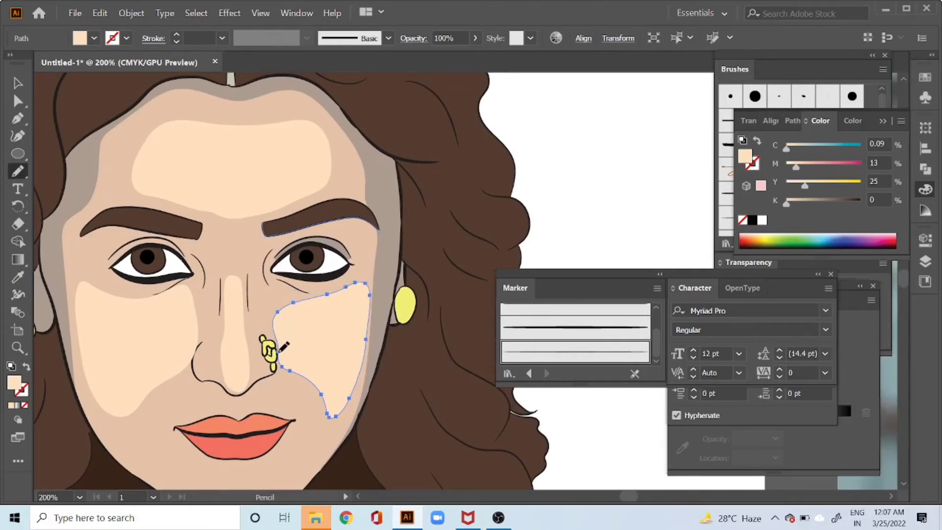
mouse_move(276, 314)
left_mouse_down()
mouse_move(352, 284)
mouse_move(365, 336)
left_mouse_up()
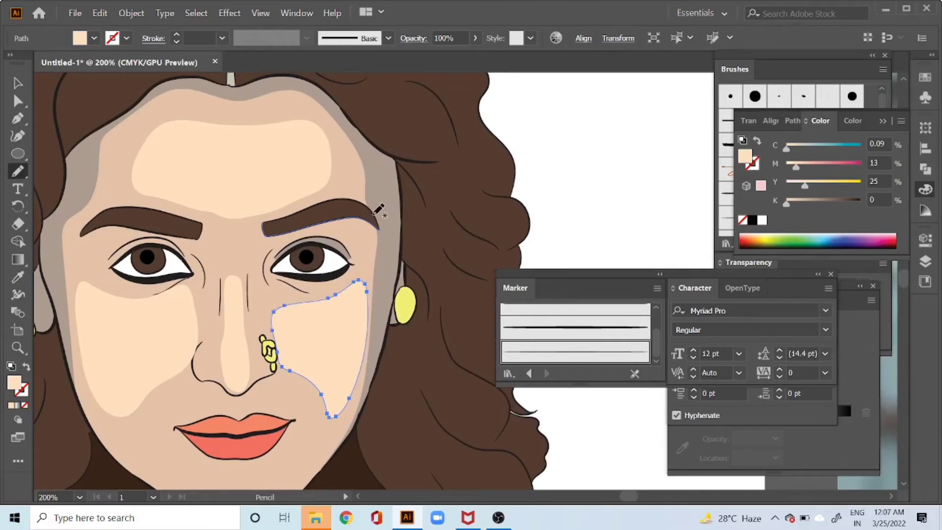
Reshape the opposite cheek highlight with the Pencil, lowering its edge under the eye and curving its inner side to a longer lower tip.
mouse_move(184, 316)
left_mouse_down()
mouse_move(280, 222)
mouse_move(301, 251)
left_mouse_up()
left_click(284, 263, "ctrl")
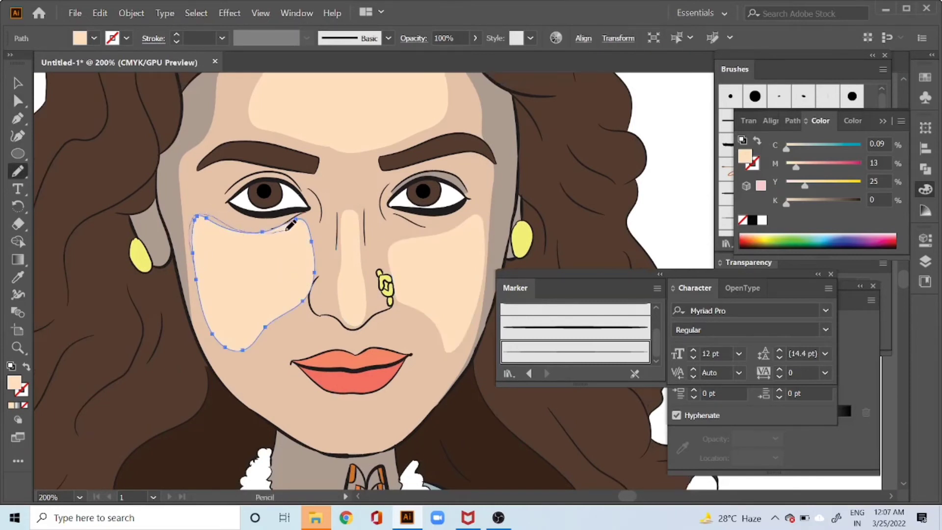
mouse_move(289, 227)
left_mouse_down()
mouse_move(305, 262)
mouse_move(291, 298)
left_mouse_up()
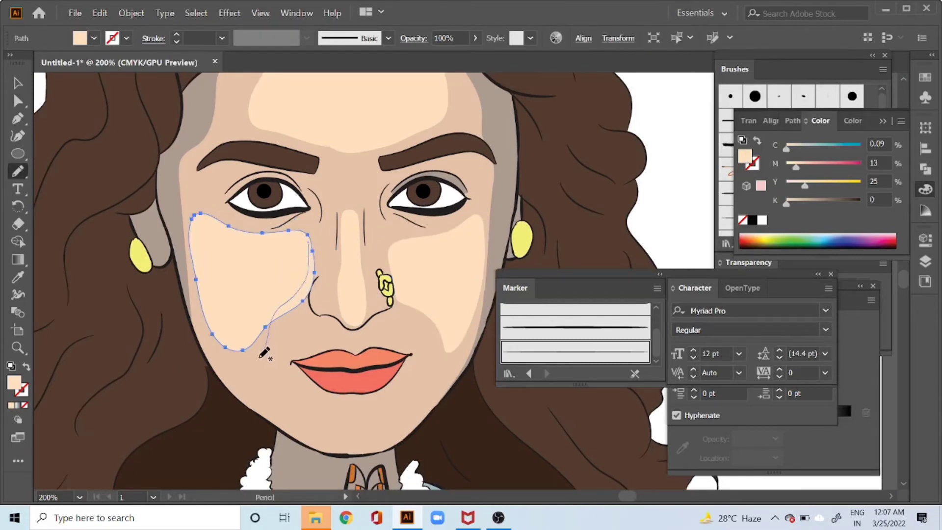
mouse_move(263, 352)
left_mouse_down()
mouse_move(245, 363)
mouse_move(290, 294)
left_mouse_up()
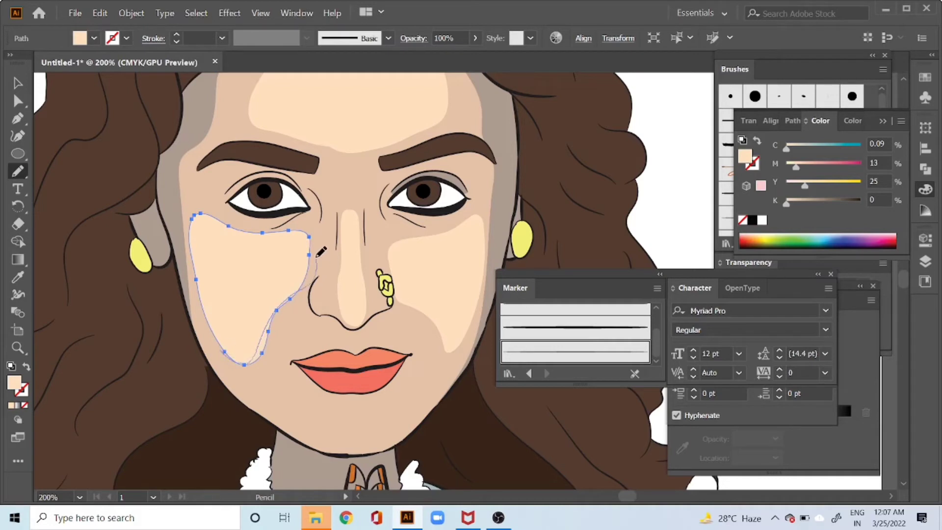
left_click_drag(320, 251, 324, 249)
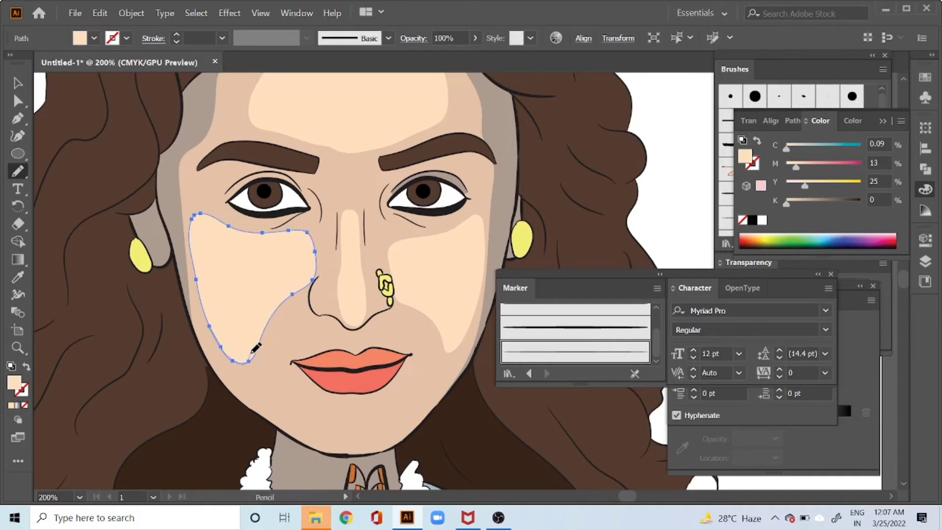
left_click_drag(298, 291, 303, 291)
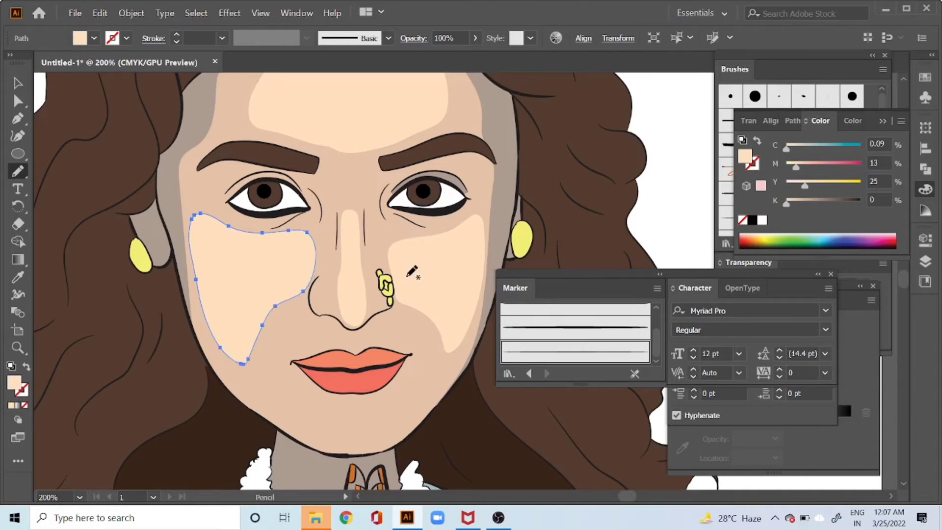
Refine the highlight beside the nose ring with the Pencil, raising its top inner corner and curving its lower inner edge inward.
left_click(426, 292, "ctrl")
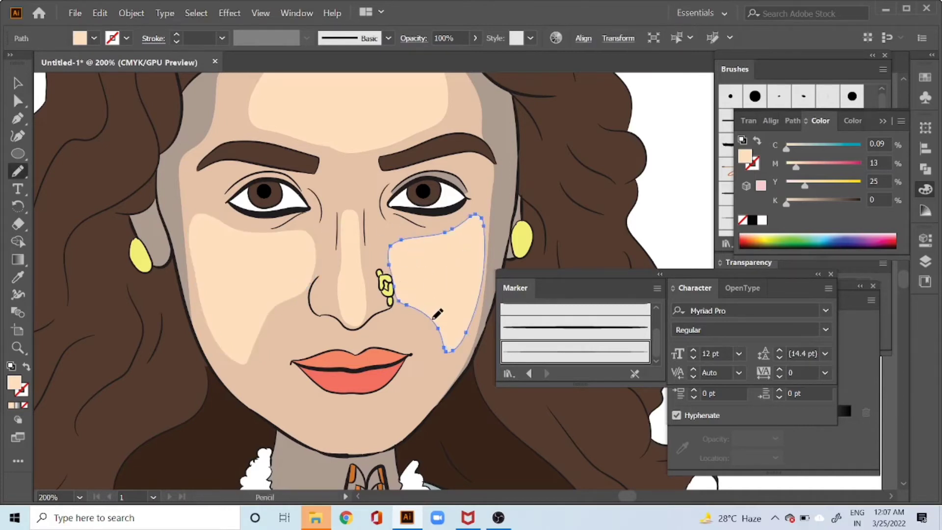
left_click_drag(391, 230, 470, 227)
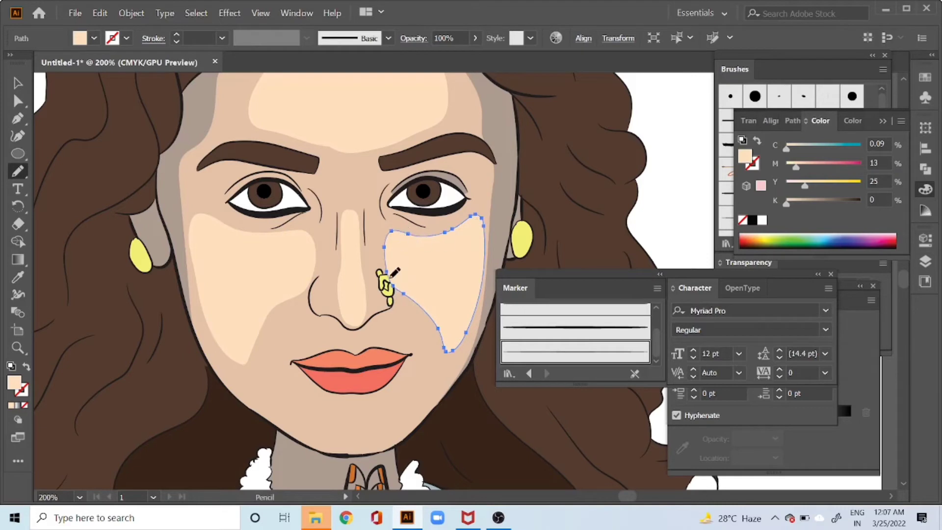
mouse_move(391, 277)
left_mouse_down()
mouse_move(413, 301)
mouse_move(418, 289)
mouse_move(444, 338)
left_mouse_up()
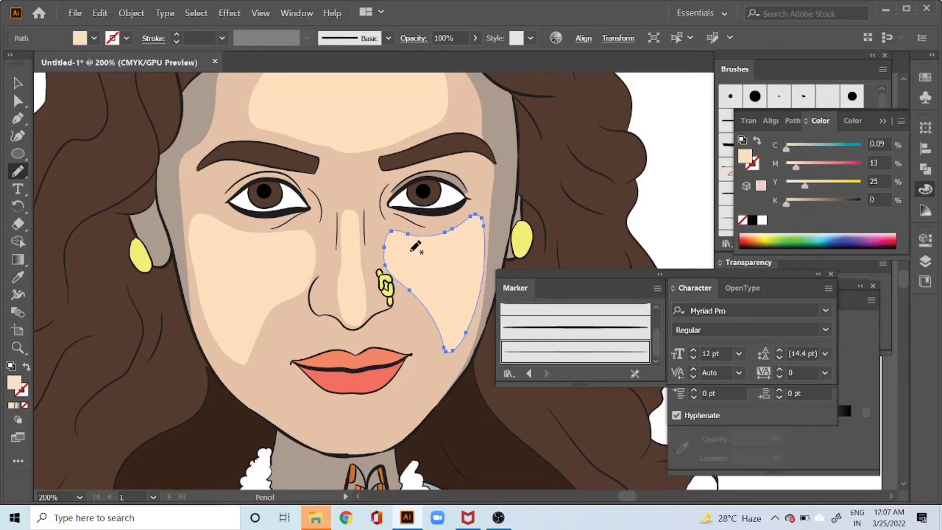
left_click_drag(416, 229, 484, 226)
Redraw the lower lip shape's bottom edge with the Pencil, narrowing it to a thin band just under the mouth line.
key("space")
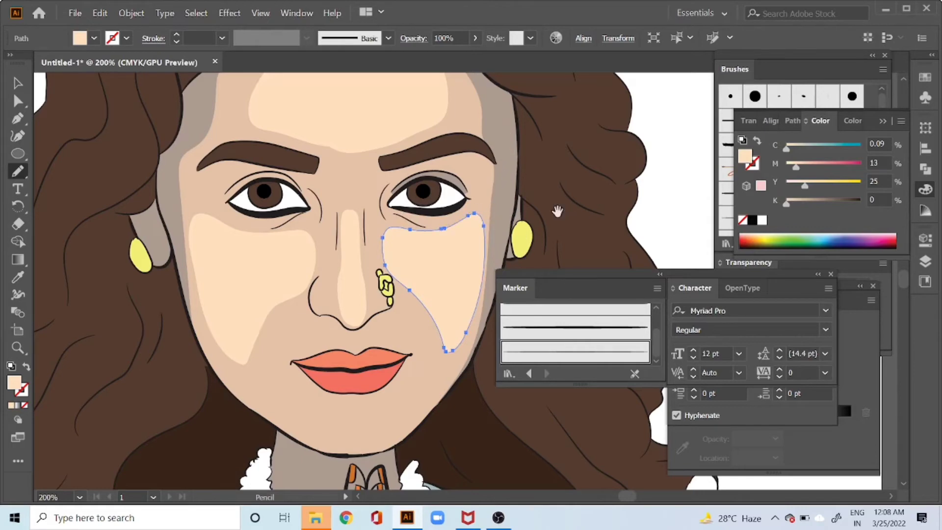
mouse_move(557, 210)
left_mouse_down()
mouse_move(435, 265)
mouse_move(574, 154)
left_mouse_up()
key("ctrl+equal")
key("ctrl+equal")
key("a")
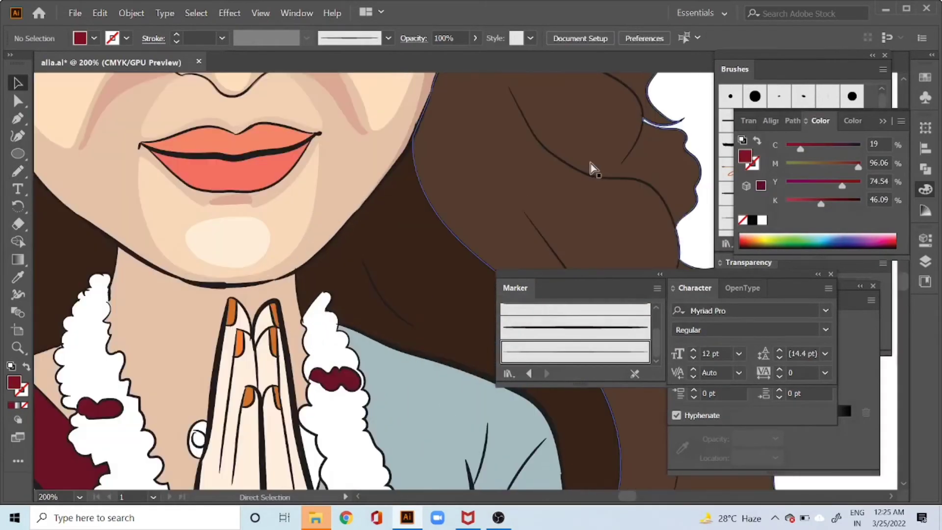
left_click_drag(321, 222, 430, 282)
left_click(357, 228)
key("n")
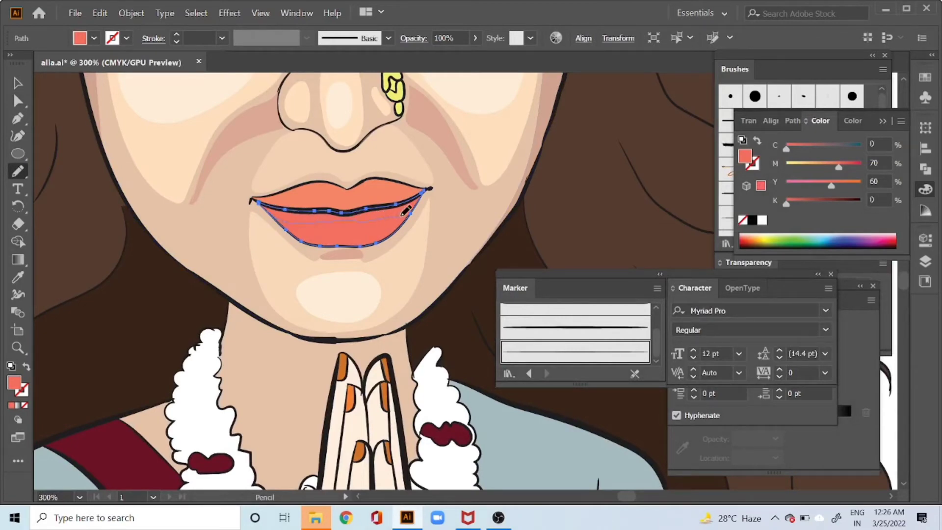
left_click_drag(403, 214, 420, 196)
Examine the mouth area in the reference photo and return to the portrait's lips.
left_click_drag(696, 194, 301, 204)
mouse_move(663, 186)
left_mouse_down()
mouse_move(376, 177)
mouse_move(446, 193)
left_mouse_up()
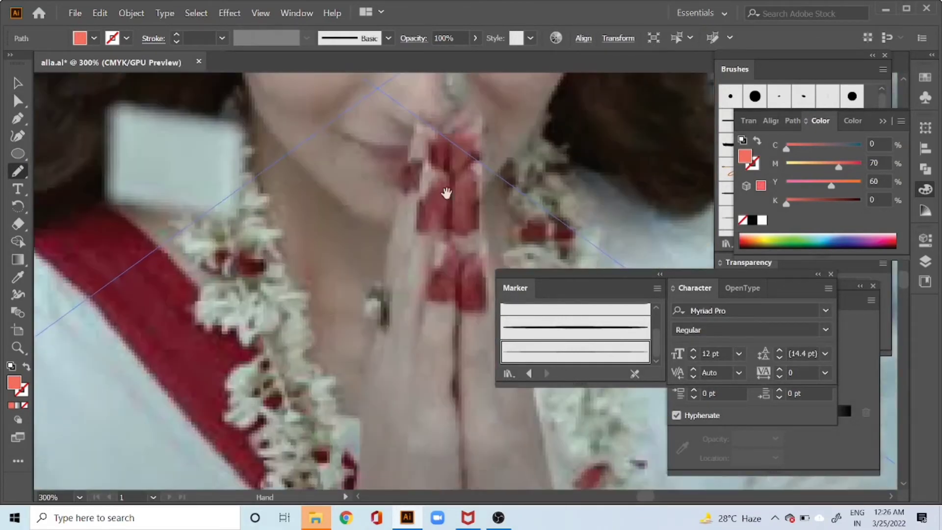
mouse_move(290, 236)
left_mouse_down()
mouse_move(353, 324)
mouse_move(638, 206)
left_mouse_up()
left_click_drag(314, 216, 687, 177)
mouse_move(245, 236)
left_mouse_down()
mouse_move(437, 219)
mouse_move(731, 124)
left_mouse_up()
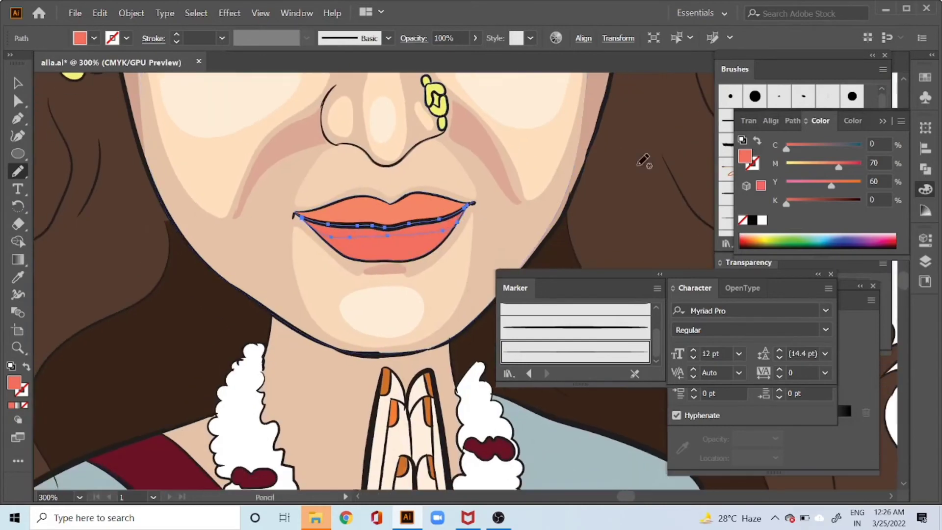
Lighten the thin lower-lip band to M 39, Y 28, and redraw the upper lip's bottom edge higher with the Pencil.
left_click(815, 163)
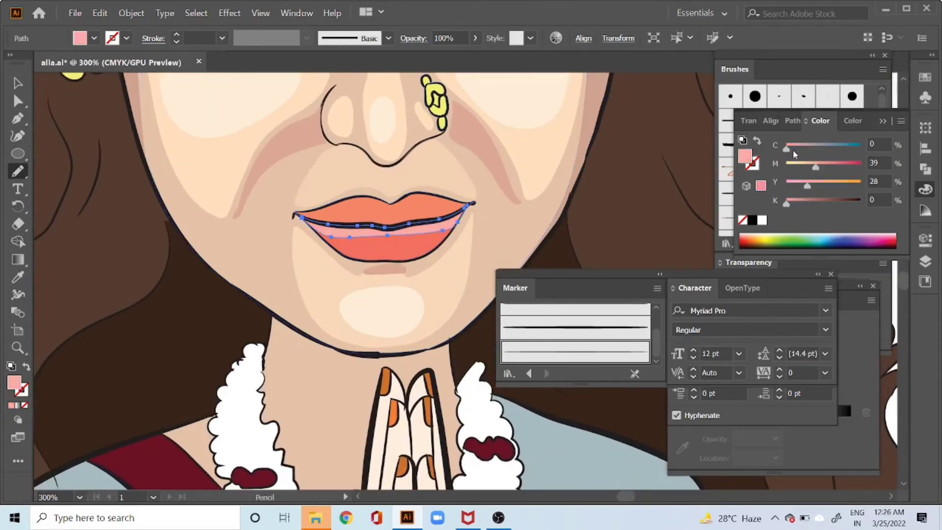
key("a")
left_click(412, 208)
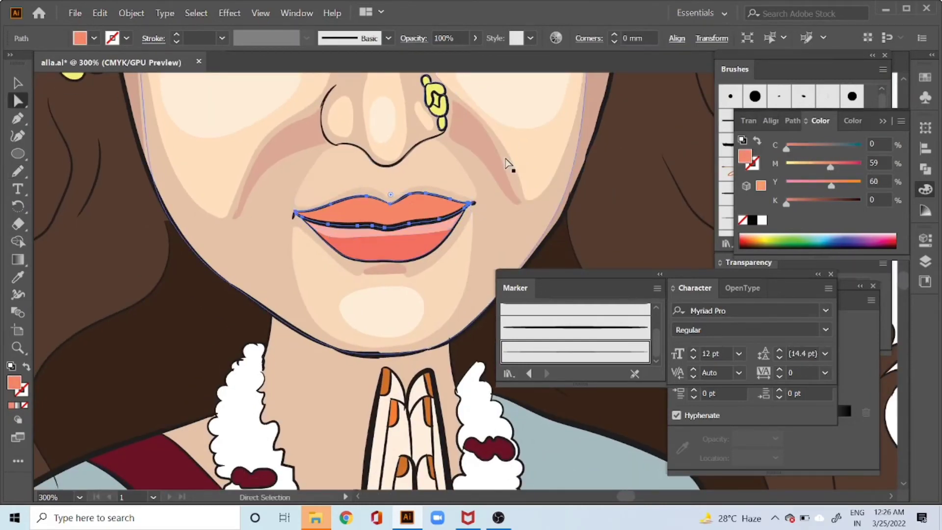
key("n")
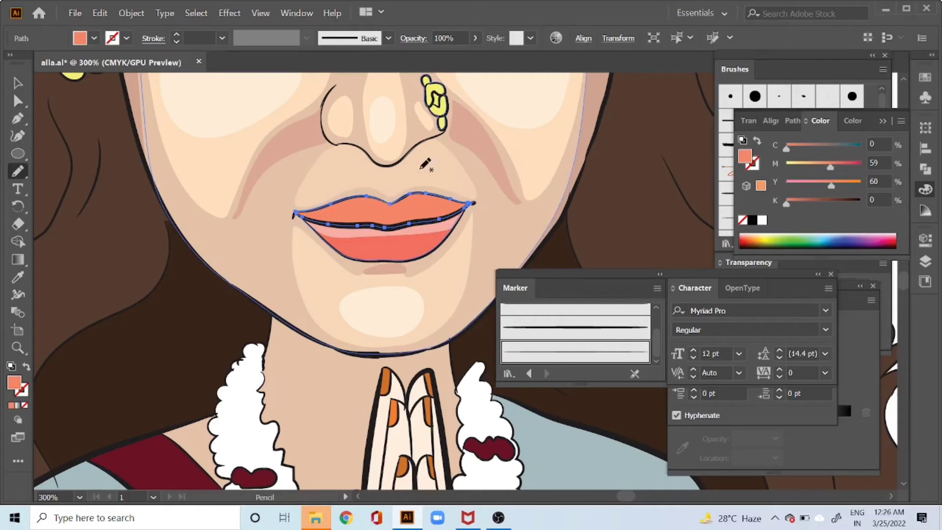
Darken the upper lip's underlying shape along the mouth line to M 84, Y 60, K 12.
key("a")
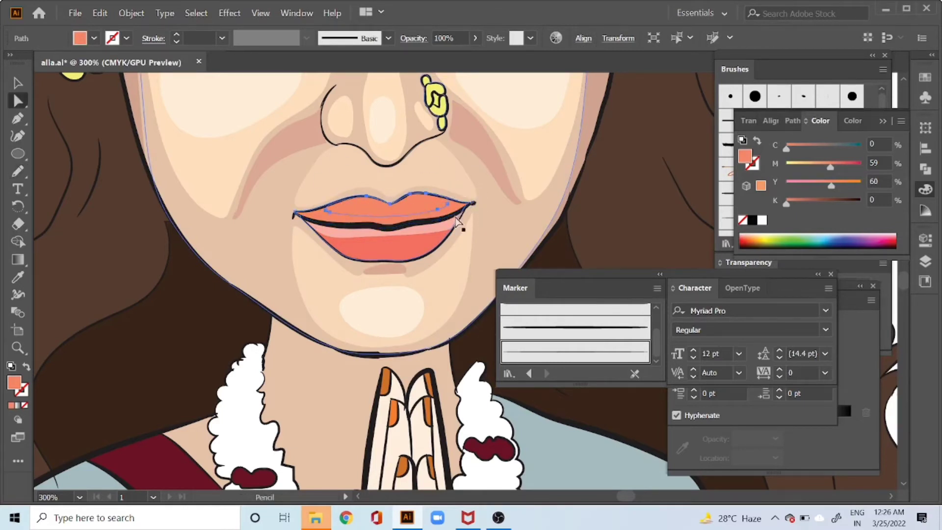
left_click(808, 200)
left_click(841, 167)
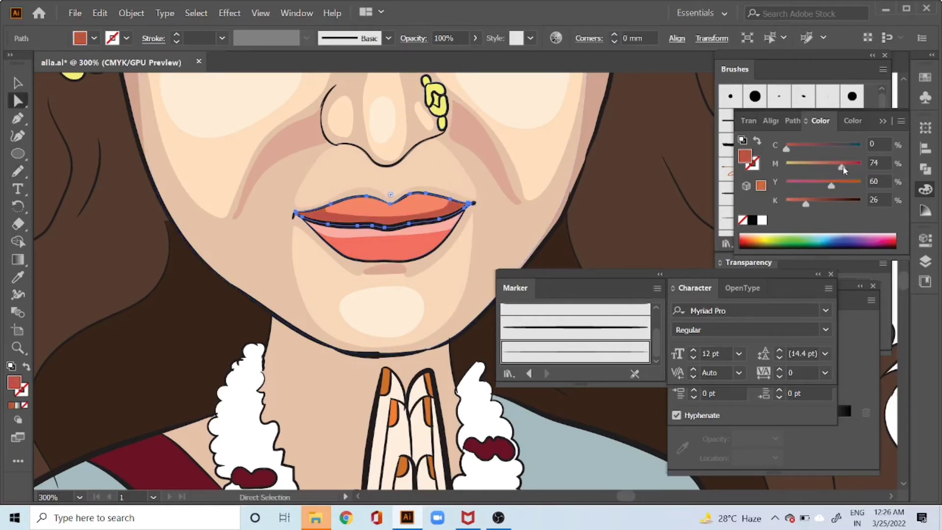
left_click_drag(809, 204, 786, 203)
left_click(849, 167)
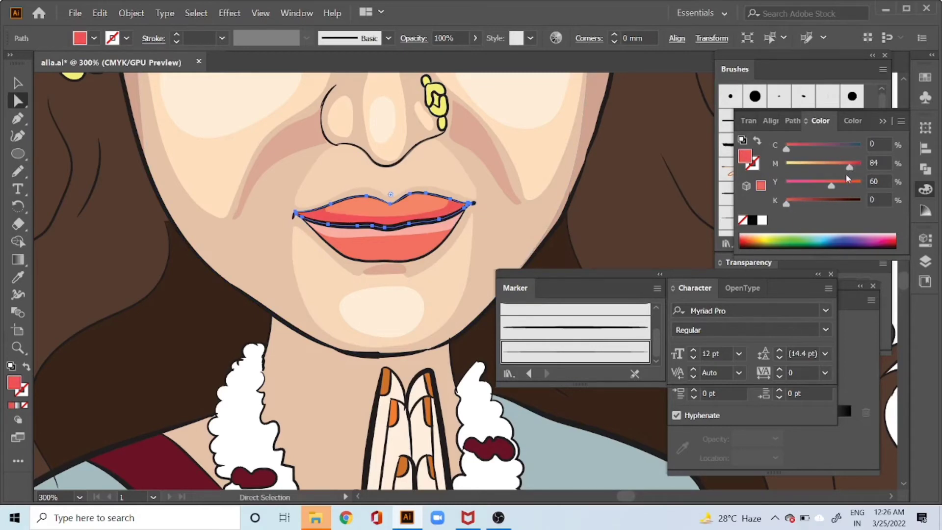
left_click(795, 203)
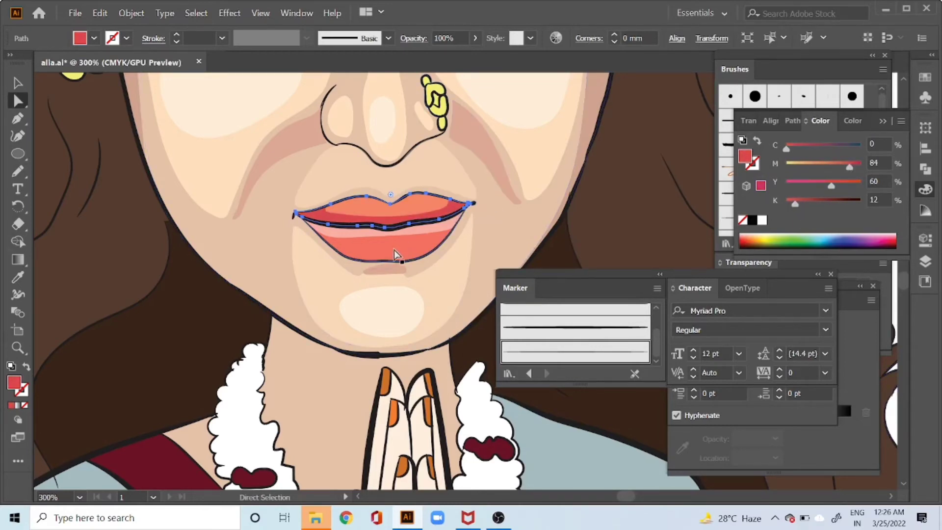
Draw a small white Pencil highlight near the top of each black pupil.
scroll(434, 301, "down", 4)
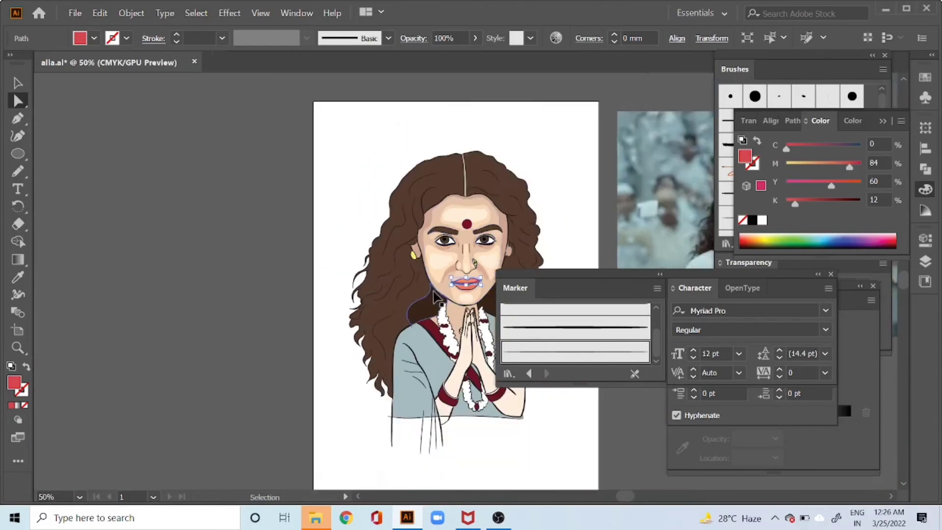
scroll(572, 135, "up", 4)
scroll(572, 135, "up", 4)
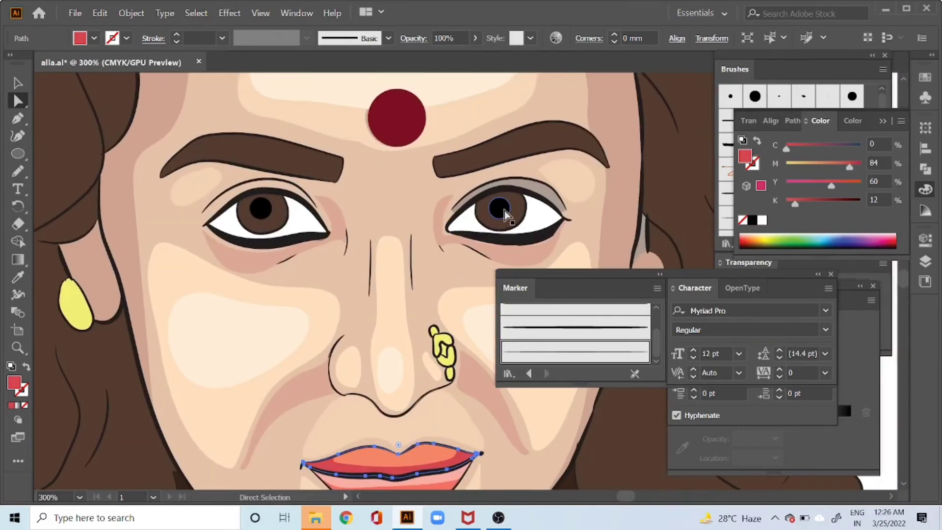
left_click(502, 212)
key("n")
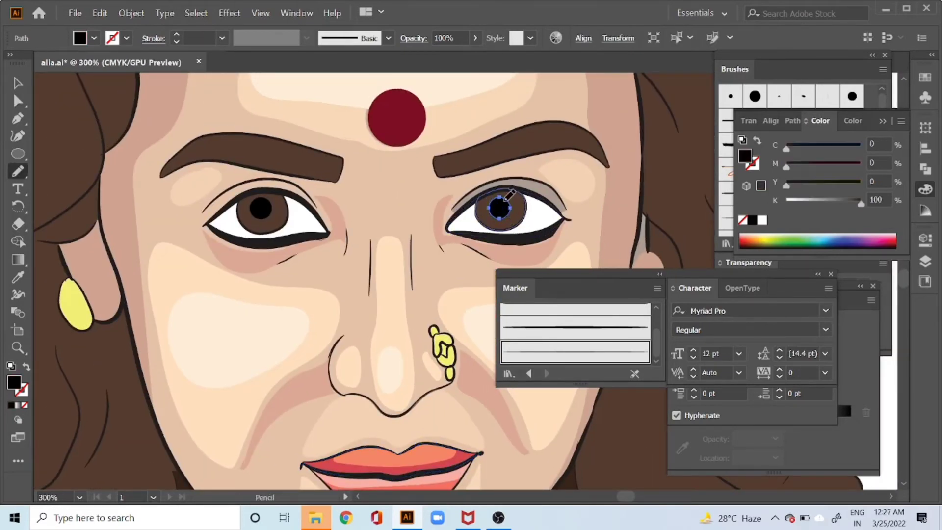
key("ctrl+shift+a")
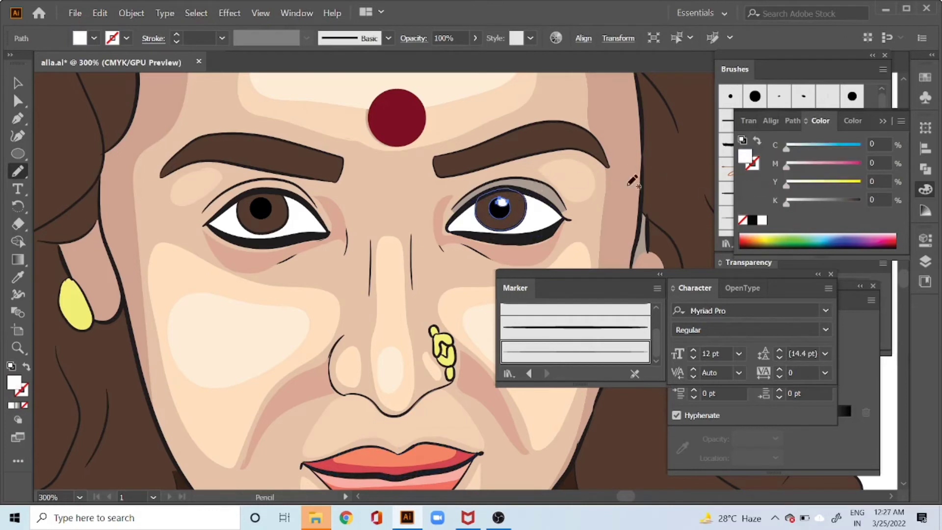
key("a")
left_click(277, 209)
key("n")
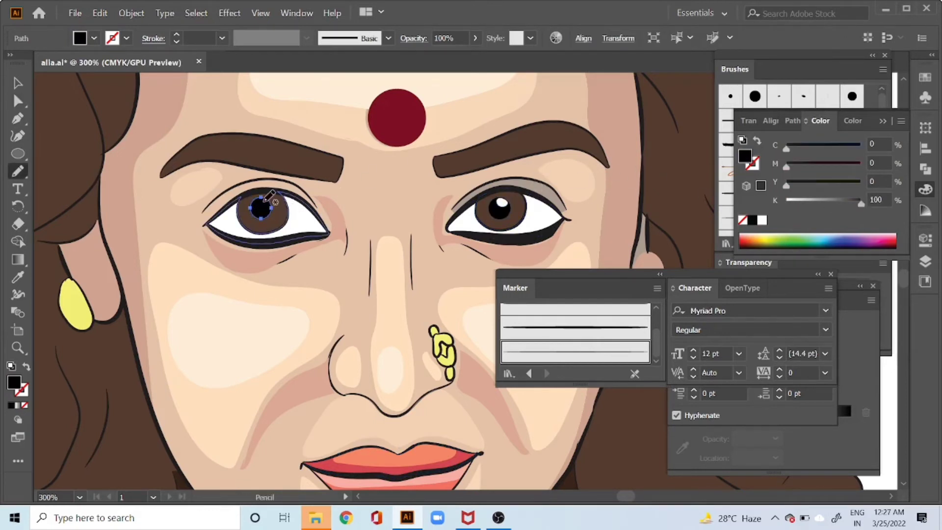
key("ctrl+shift+a")
Cut back the nose-ring-side eyebrow with a curved Pencil edge and lighten its exposed inner end to K 18.
key("a")
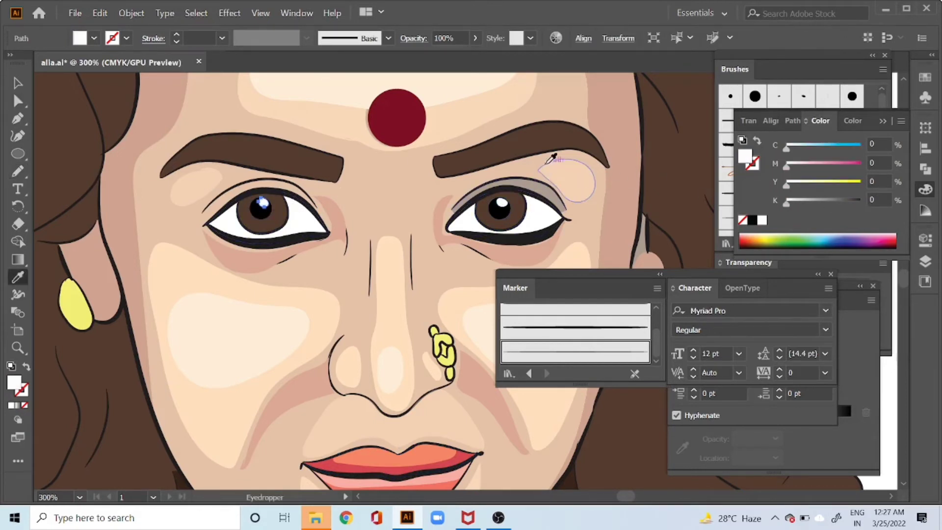
left_click(518, 158)
key("ctrl+shift+a")
left_click(532, 139)
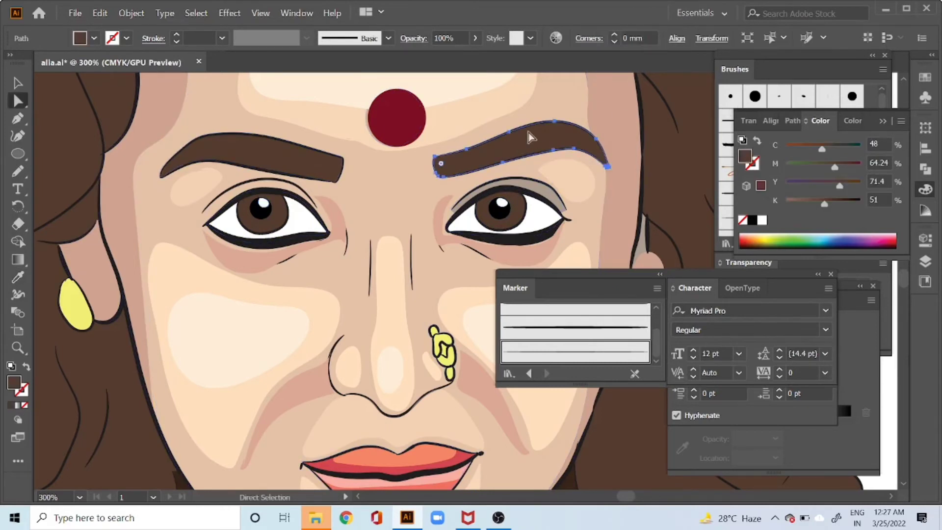
key("n")
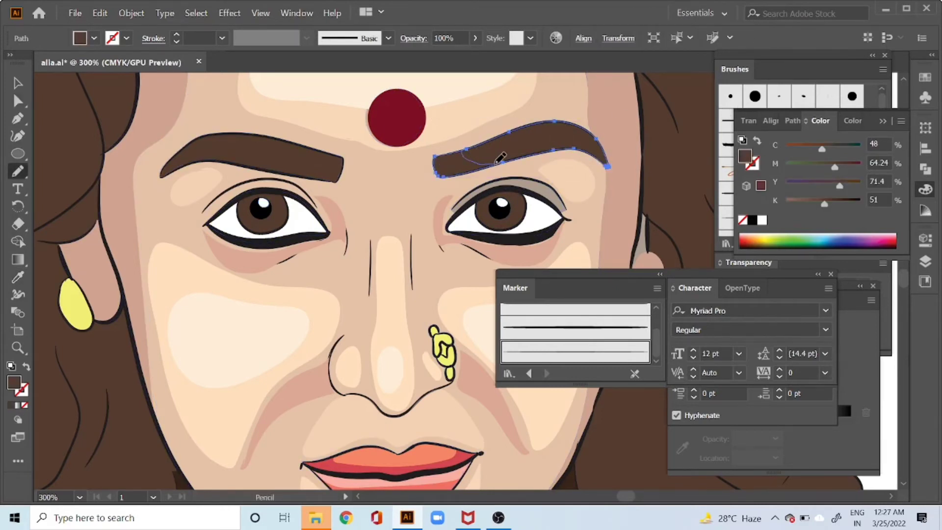
left_click_drag(496, 163, 502, 162)
key("a")
left_click(458, 171)
left_click(799, 201)
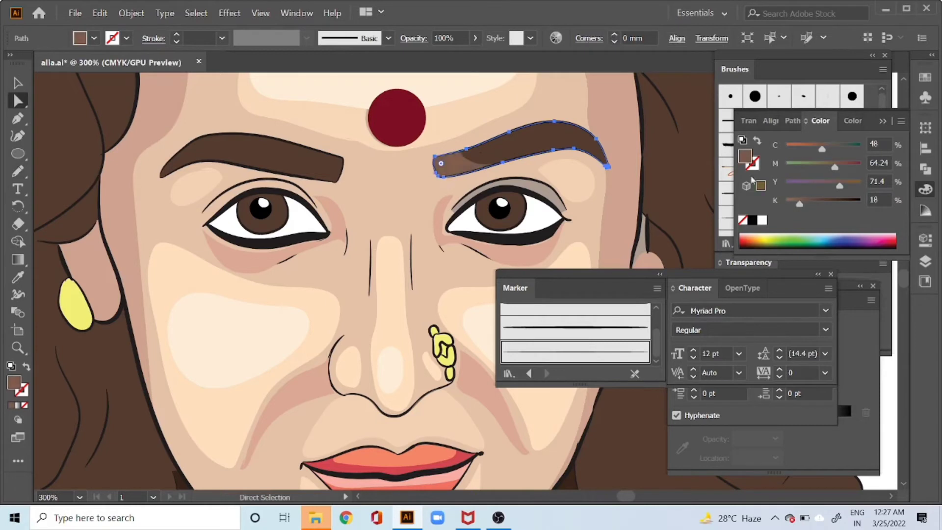
Draw a Pencil shadow along the upper part of the nose-ring-side eyebrow and darken it to K 77.
left_click(485, 148)
key("n")
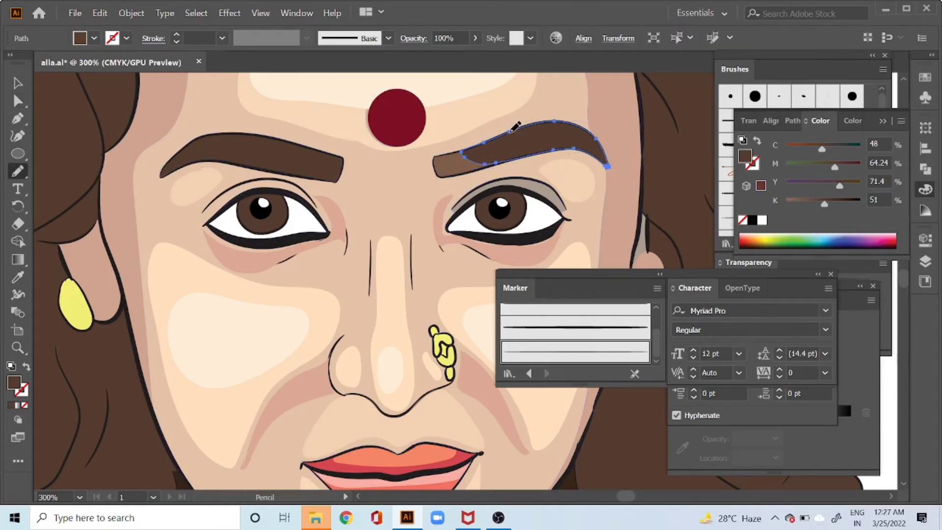
mouse_move(464, 156)
left_mouse_down()
mouse_move(570, 130)
mouse_move(597, 139)
left_mouse_up()
key("ctrl+z")
mouse_move(488, 140)
left_mouse_down()
mouse_move(584, 129)
mouse_move(608, 152)
left_mouse_up()
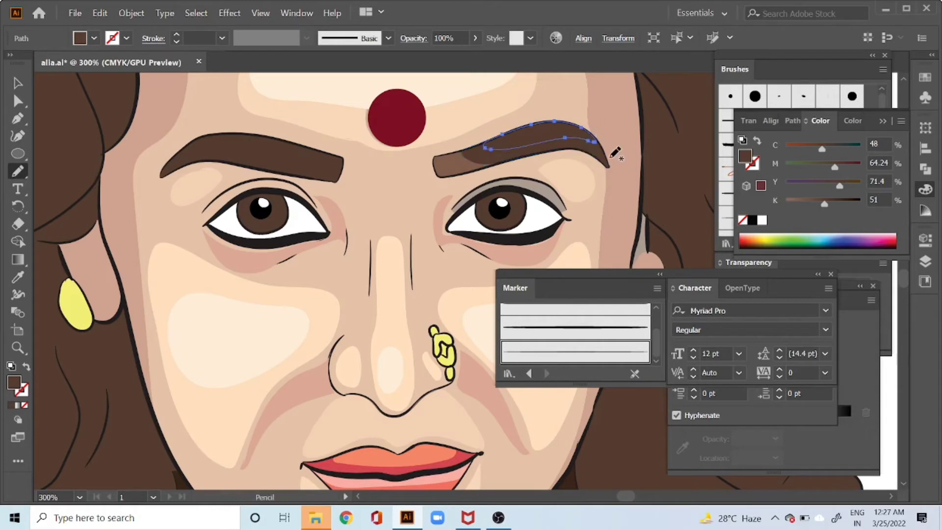
key("a")
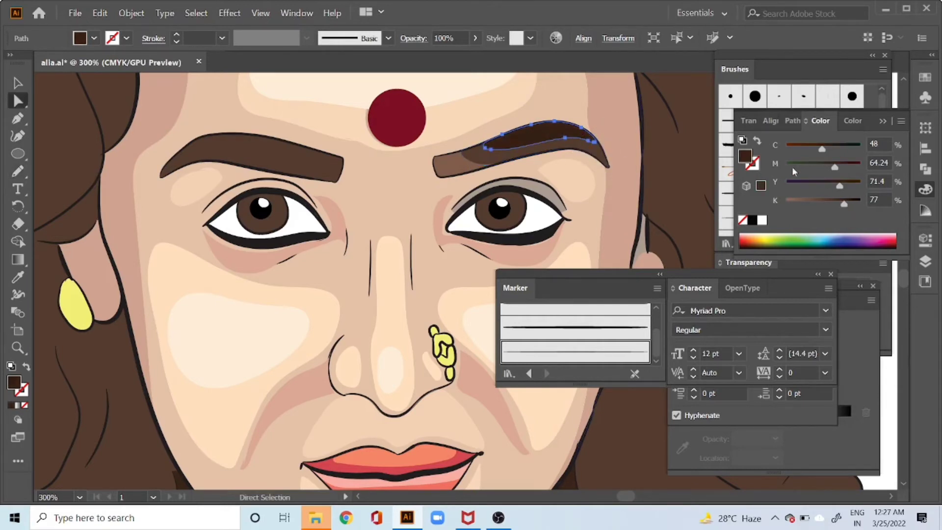
Cut back the opposite eyebrow with a curved Pencil edge and fill its inner end with the first eyebrow's light brown.
left_click(338, 167)
key("n")
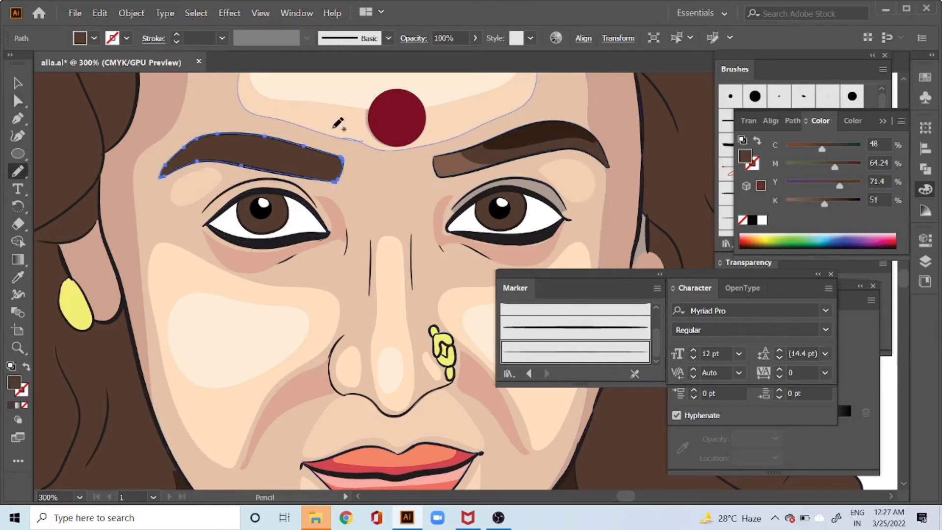
left_click_drag(284, 173, 249, 169)
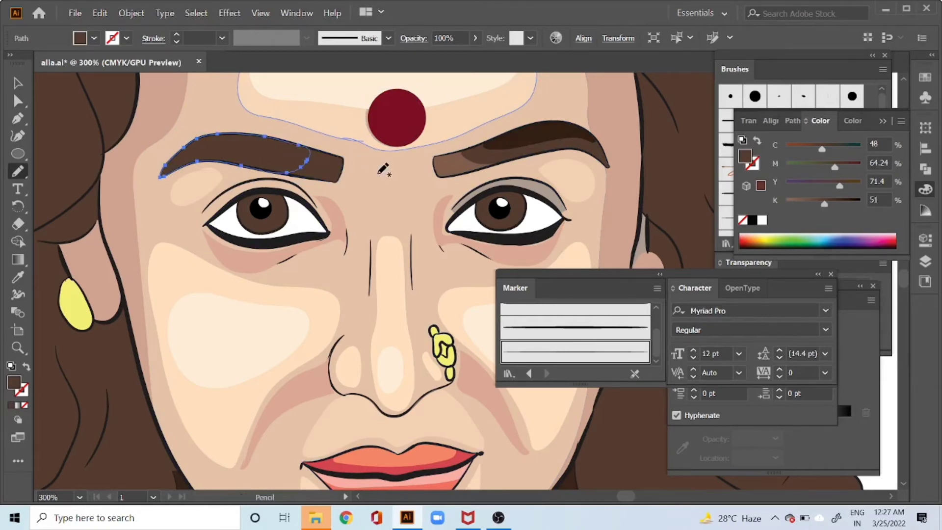
key("a")
left_click(322, 170)
key("i")
left_click(443, 167)
key("a")
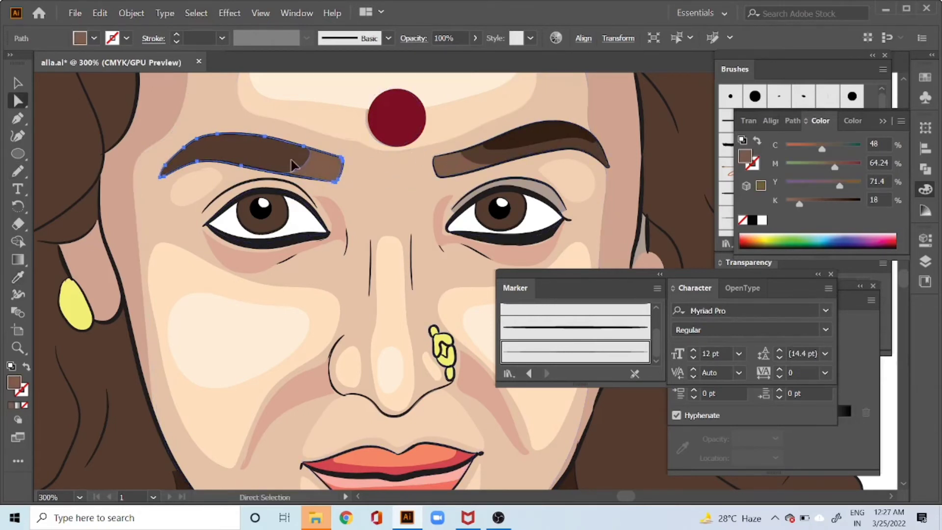
Draw a Pencil shadow along the opposite eyebrow's upper part and fill it with the first eyebrow's darkest brown.
left_click(295, 158)
key("n")
mouse_move(164, 171)
left_mouse_down()
mouse_move(191, 162)
mouse_move(299, 147)
left_mouse_up()
key("i")
left_click(586, 123)
Deselect the artwork and examine the shading across the whole face and hair.
key("ctrl+minus")
key("ctrl+minus")
key("ctrl+minus")
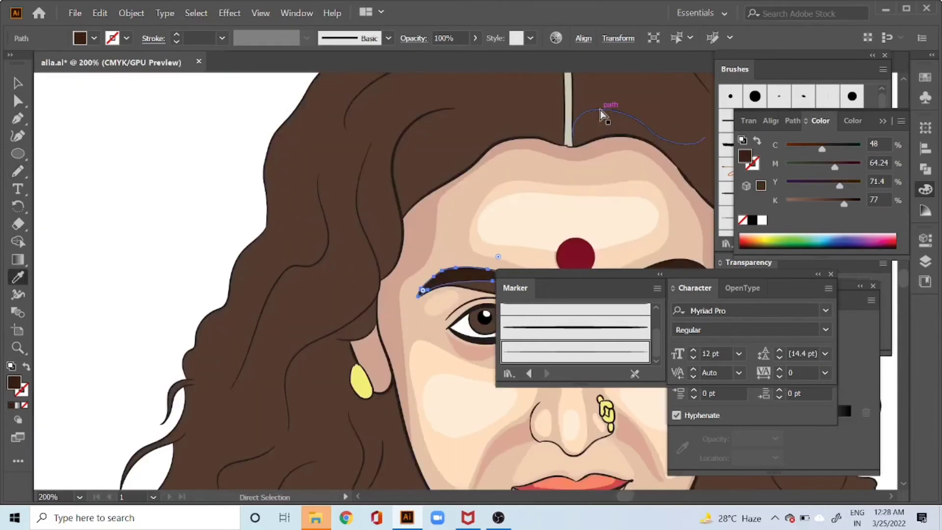
left_click_drag(568, 223, 395, 99)
key("v")
left_click(542, 147)
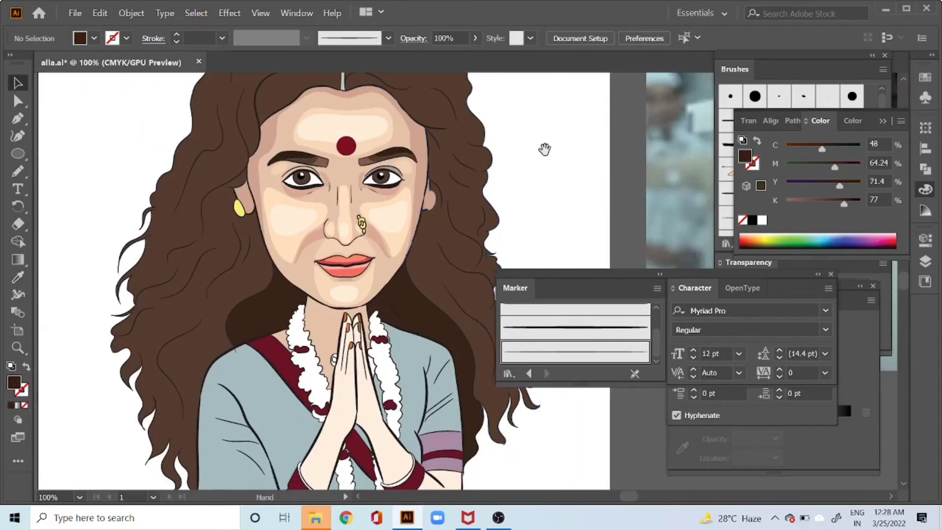
left_click_drag(542, 147, 491, 206)
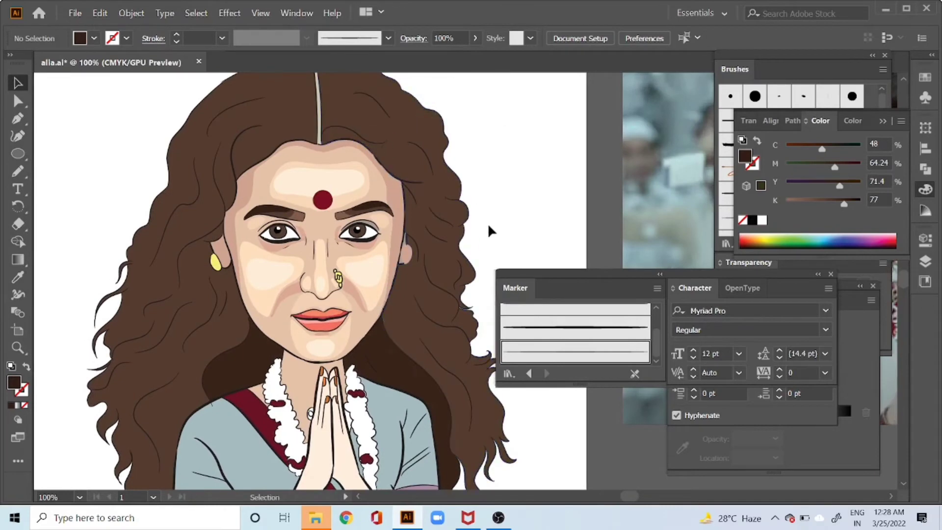
left_click_drag(327, 168, 354, 205)
left_click_drag(405, 255, 382, 252)
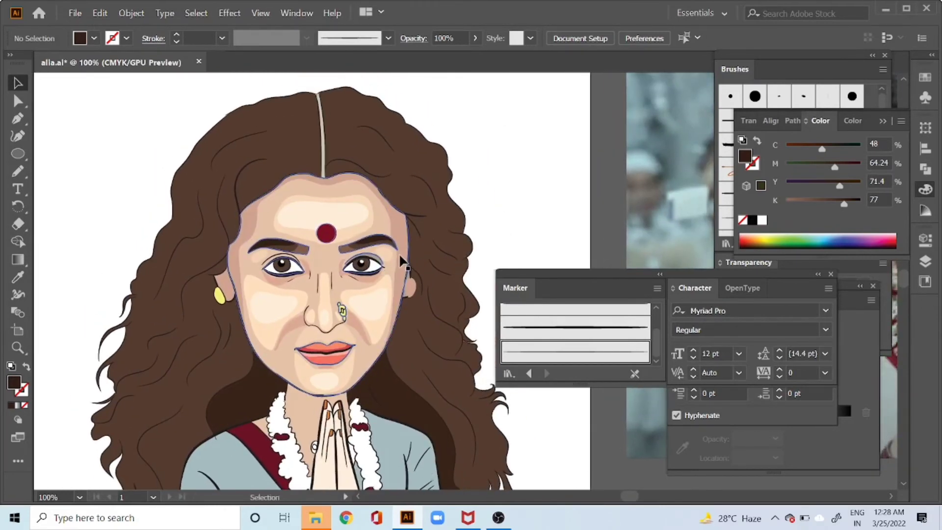
key("a")
left_click(440, 227)
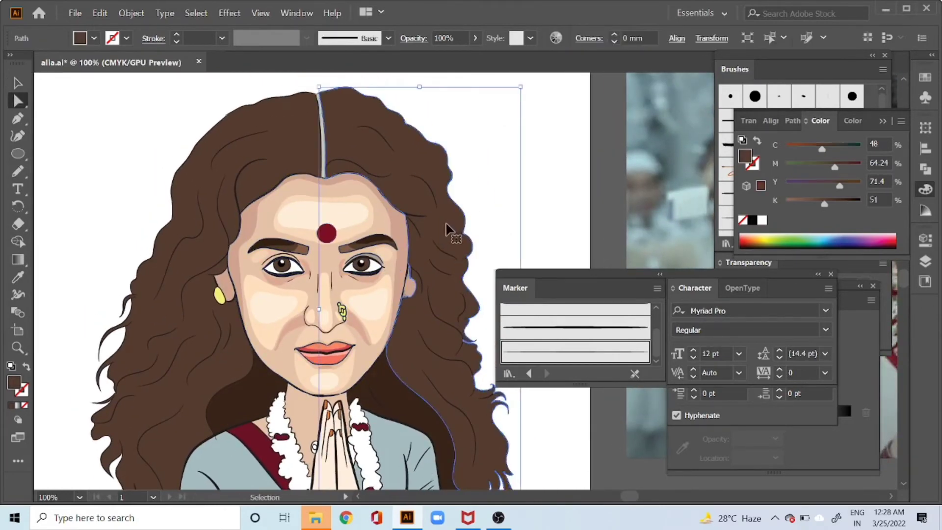
key("n")
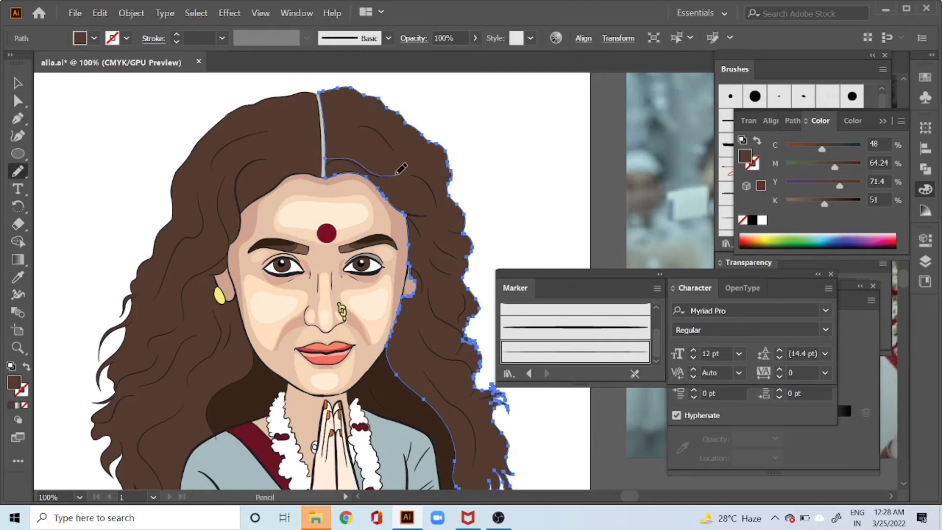
left_click_drag(337, 144, 441, 179)
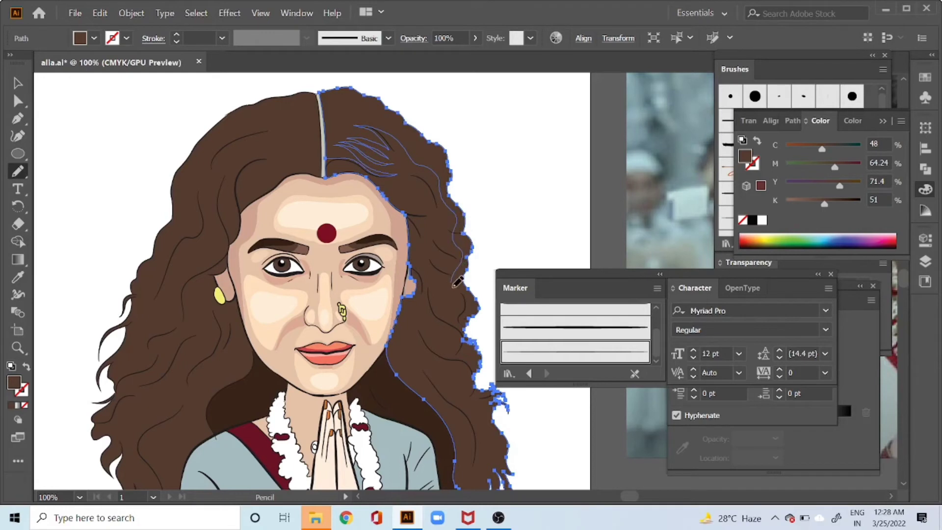
left_click_drag(475, 362, 475, 375)
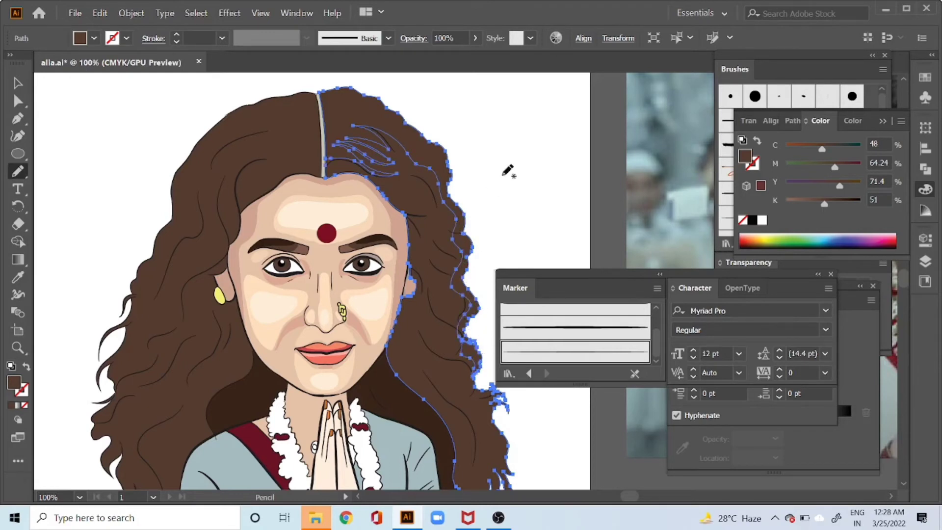
key("ctrl+z")
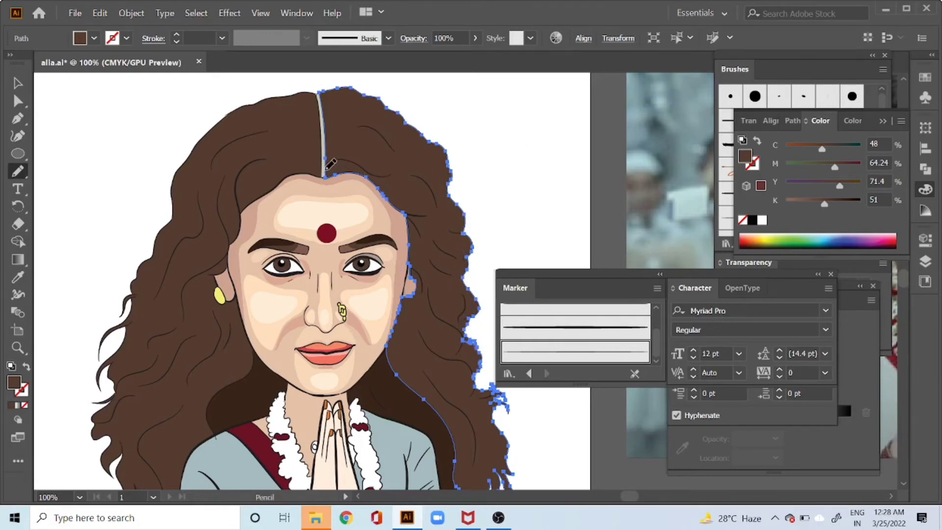
Redraw the nose-ring-side hair shape with wavy Pencil strands near the parting and darken it to K 74.
mouse_move(324, 169)
left_mouse_down()
mouse_move(364, 163)
mouse_move(409, 174)
mouse_move(355, 145)
mouse_move(402, 167)
mouse_move(416, 142)
mouse_move(392, 122)
mouse_move(422, 134)
left_mouse_up()
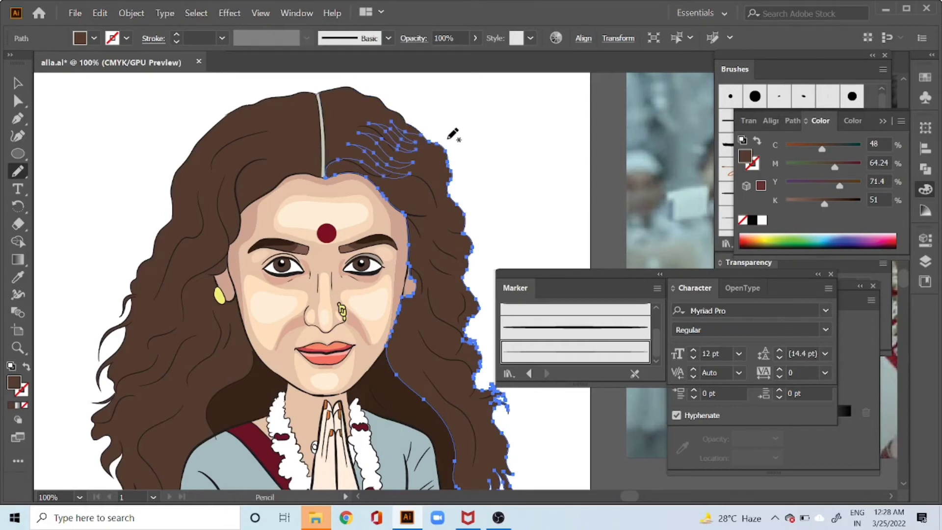
left_click_drag(823, 206, 833, 206)
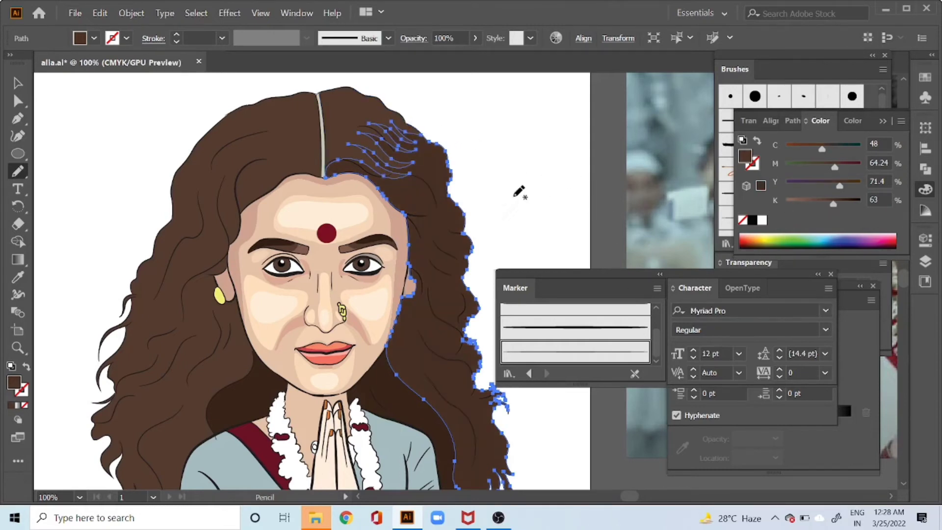
key("a")
left_click(344, 118)
key("ctrl+c")
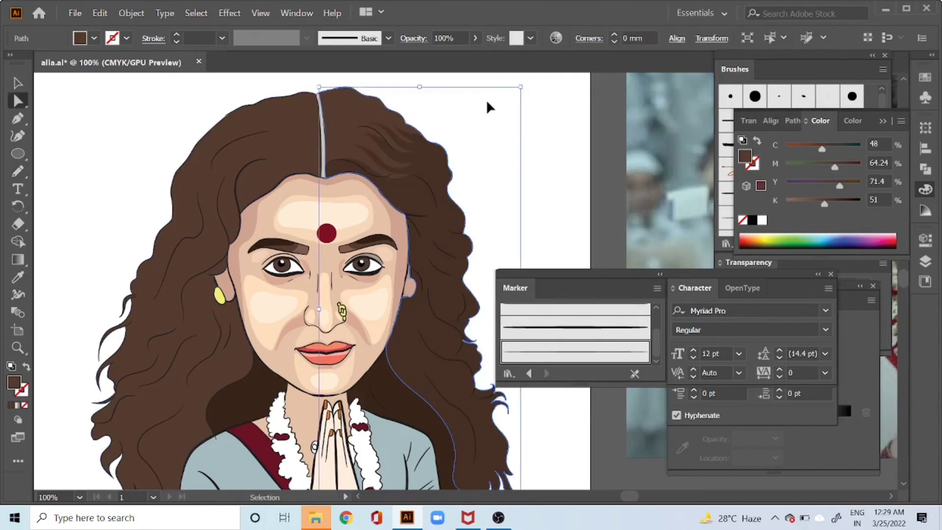
left_click(444, 191)
left_click_drag(824, 204, 841, 204)
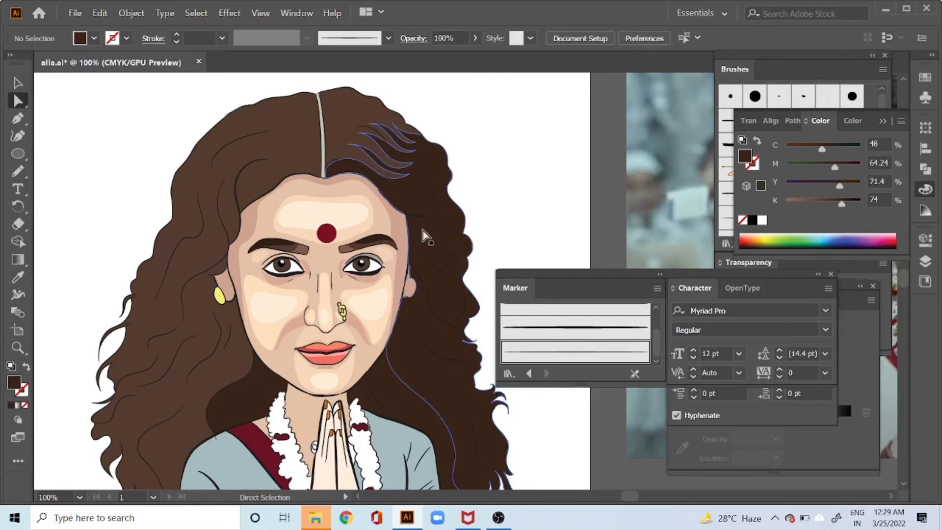
Draw a wavy Pencil highlight strand in the nose-ring-side hair beside the forehead, fill it with the hair brown at K 64 and deselect.
key("n")
mouse_move(408, 183)
left_mouse_down()
mouse_move(430, 197)
mouse_move(433, 234)
mouse_move(444, 241)
mouse_move(442, 200)
mouse_move(414, 183)
left_mouse_up()
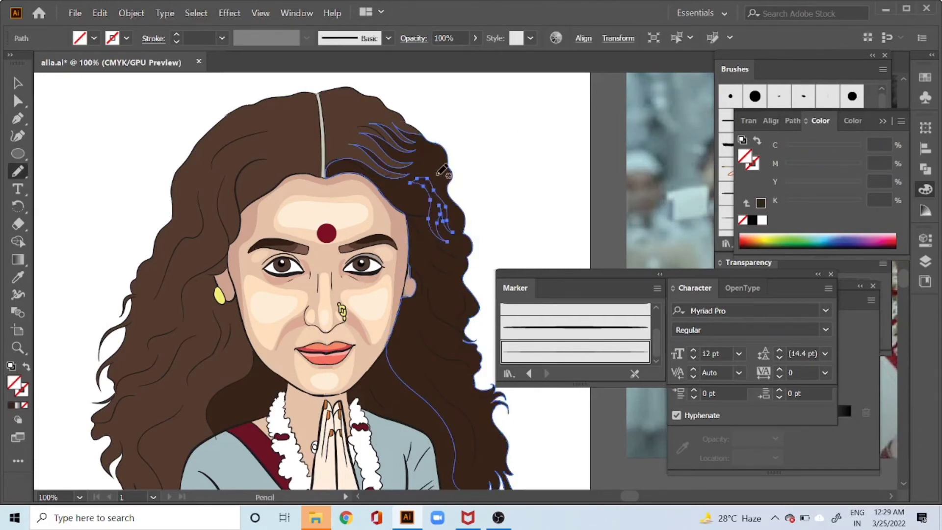
key("i")
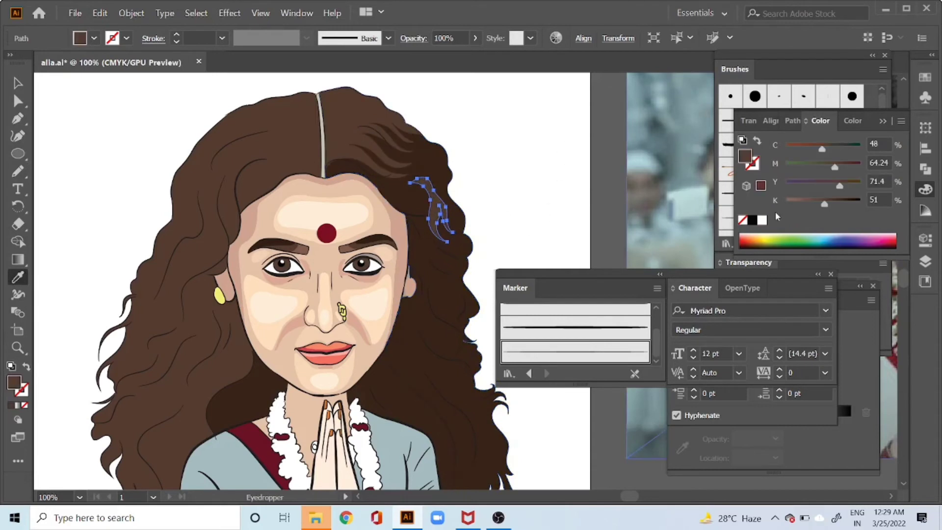
left_click_drag(826, 204, 835, 204)
key("v")
left_click(529, 199)
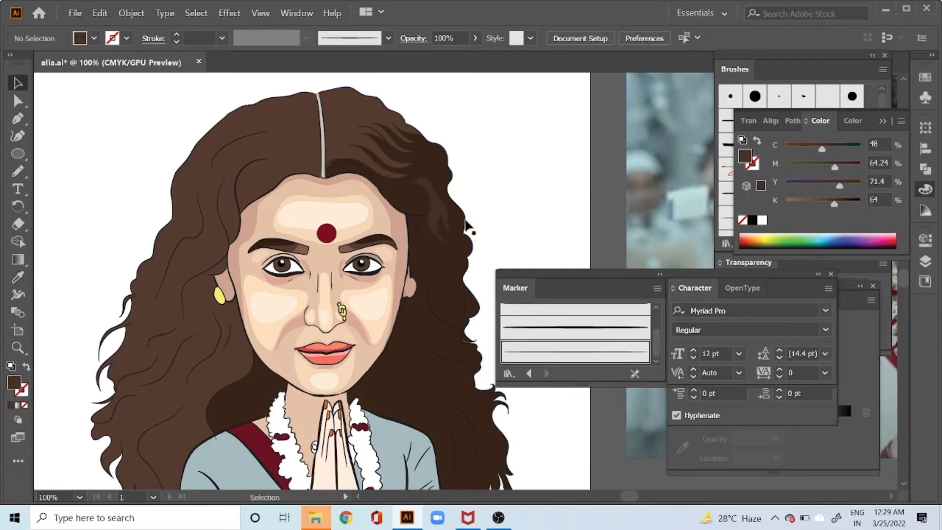
Try to redraw the outer side of the dark nose-ring-side hair shape with a long wavy Pencil line.
key("a")
left_click(442, 291)
key("v")
key("n")
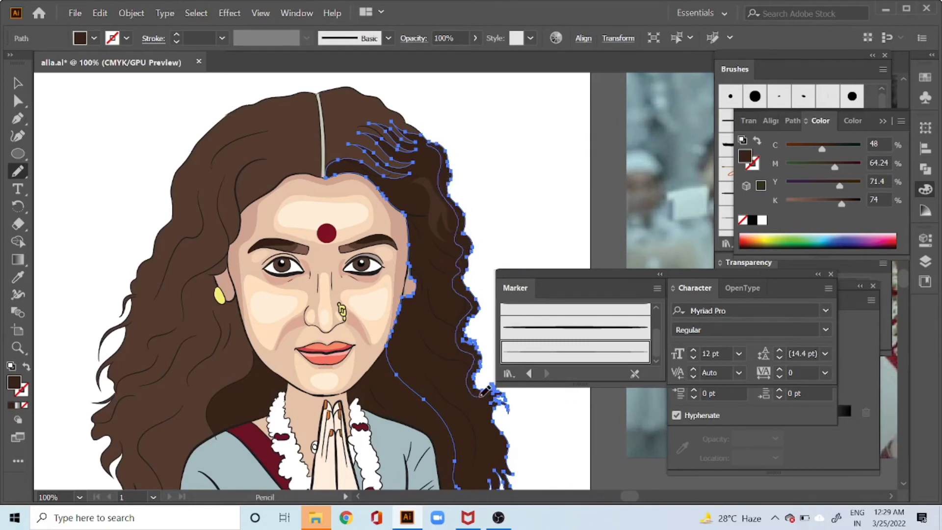
left_click_drag(500, 433, 508, 431)
left_click_drag(468, 239, 463, 230)
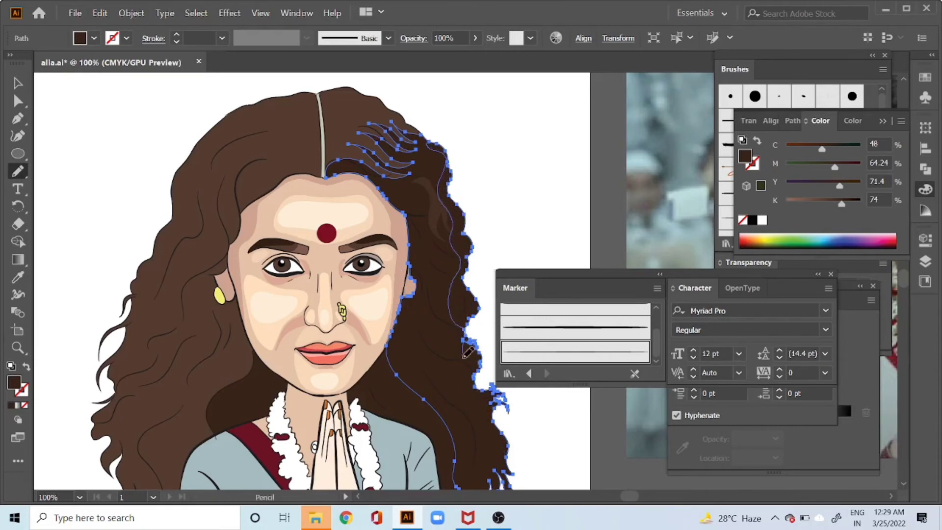
left_click_drag(496, 414, 494, 388)
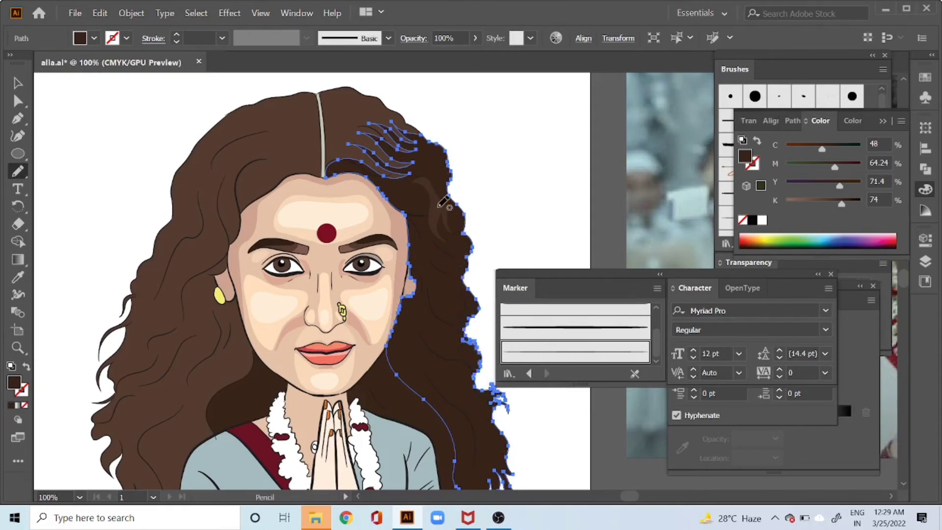
Try to cut wavy Pencil strands into the dark hair shape below the ear and recolour it, and undo the attempt.
mouse_move(411, 266)
left_mouse_down()
mouse_move(451, 329)
mouse_move(419, 310)
mouse_move(465, 369)
left_mouse_up()
mouse_move(412, 326)
left_mouse_down()
mouse_move(429, 373)
mouse_move(485, 421)
left_mouse_up()
mouse_move(408, 364)
left_mouse_down()
mouse_move(439, 405)
mouse_move(461, 466)
mouse_move(458, 487)
left_mouse_up()
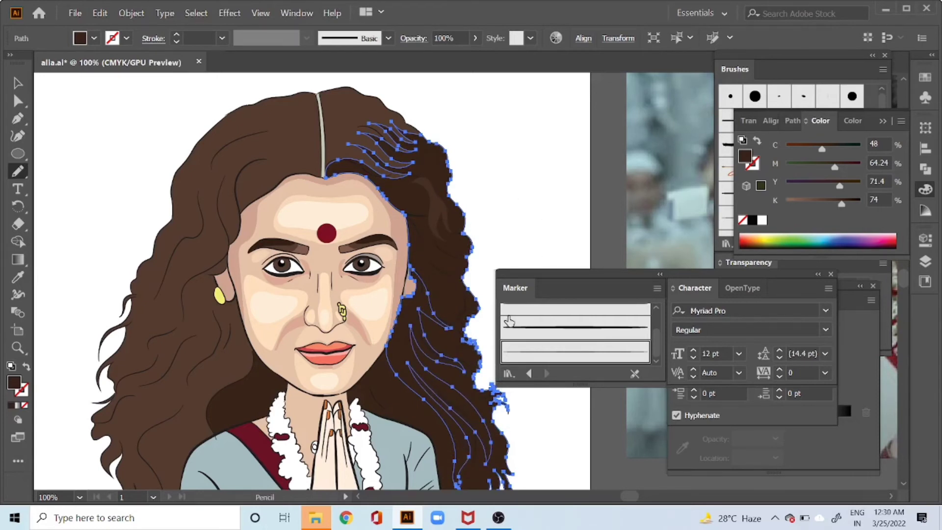
left_click(812, 203)
key("ctrl+z")
key("ctrl+z")
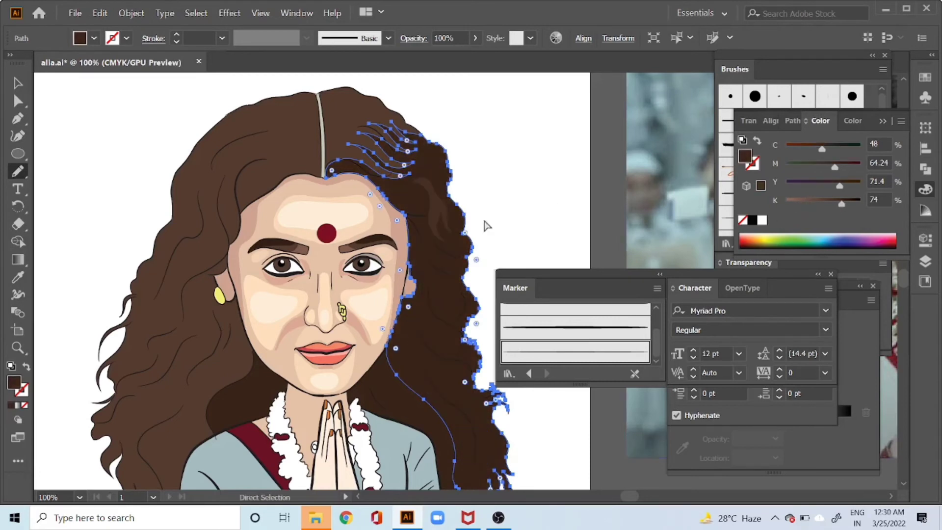
Draw wavy Pencil strands from the nose-ring-side ear down past the shoulder and fill the enclosed hair section with K 60 brown.
mouse_move(410, 253)
left_mouse_down()
mouse_move(453, 326)
mouse_move(434, 319)
mouse_move(428, 336)
mouse_move(462, 366)
mouse_move(413, 340)
mouse_move(467, 415)
mouse_move(473, 448)
mouse_move(432, 399)
mouse_move(449, 418)
mouse_move(461, 488)
left_mouse_up()
left_click(824, 203)
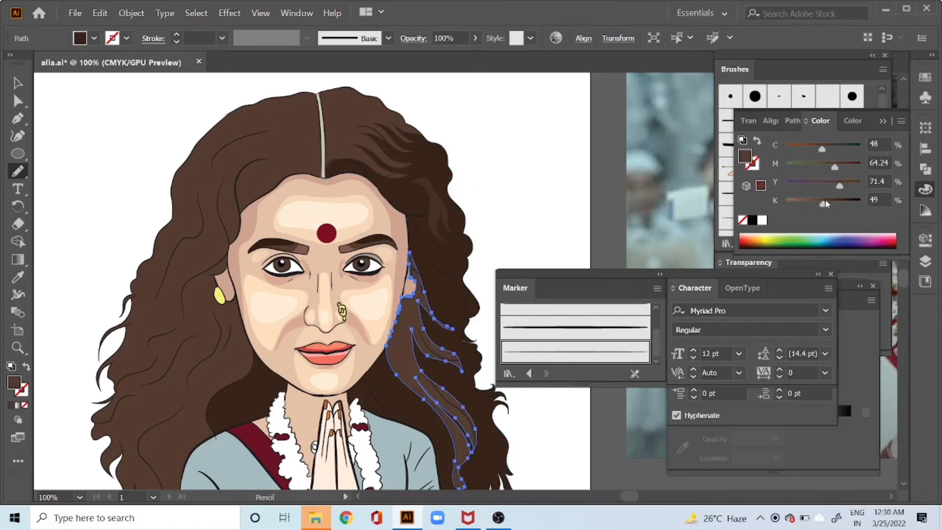
left_click(829, 203)
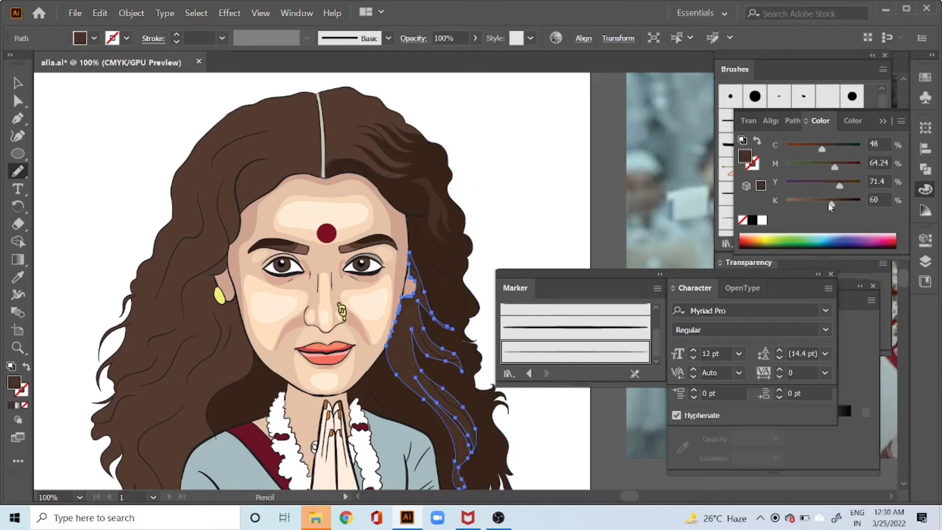
Redraw the edge of the nose-ring-side hair behind the neck with pointed Pencil strands and darken it to K 93.
key("a")
left_click(392, 401)
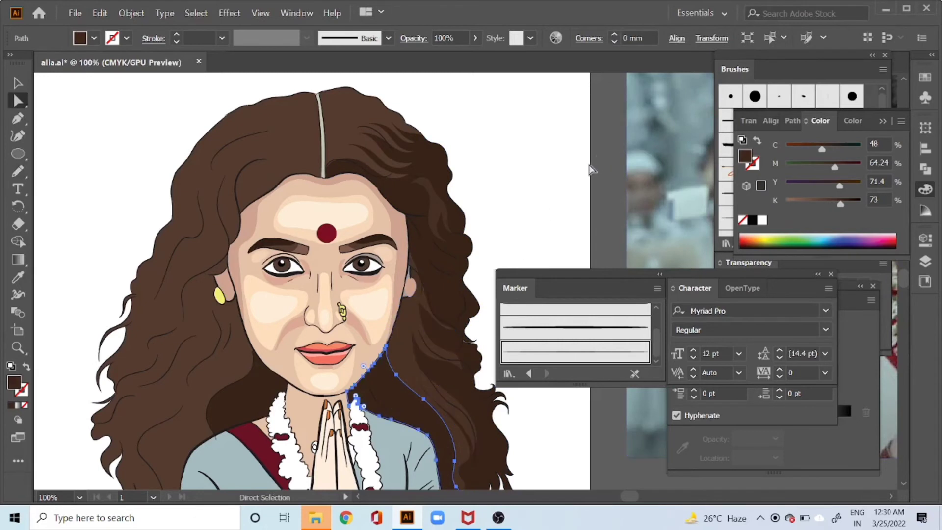
key("n")
mouse_move(384, 350)
left_mouse_down()
mouse_move(383, 375)
mouse_move(413, 407)
mouse_move(383, 393)
mouse_move(425, 435)
left_mouse_up()
key("ctrl+z")
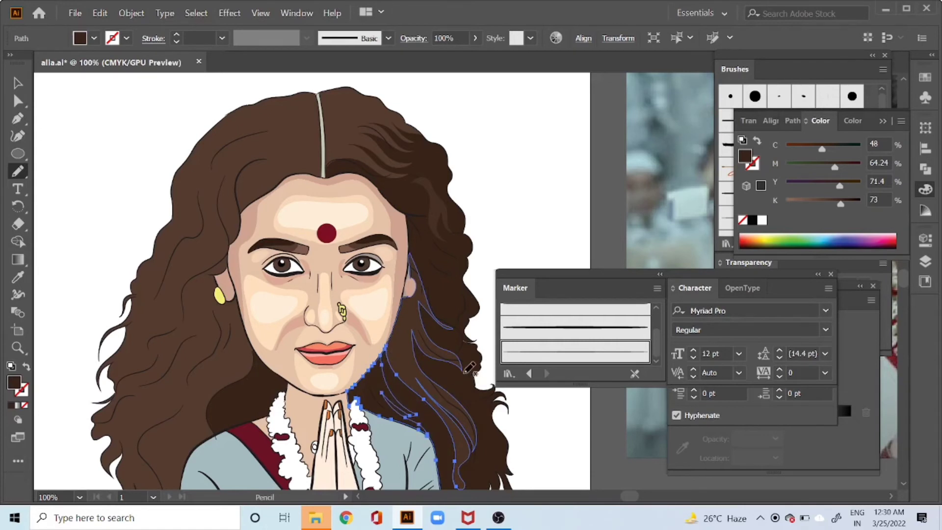
mouse_move(434, 428)
left_mouse_down()
mouse_move(387, 386)
mouse_move(421, 412)
mouse_move(381, 356)
left_mouse_up()
left_click_drag(840, 204, 849, 204)
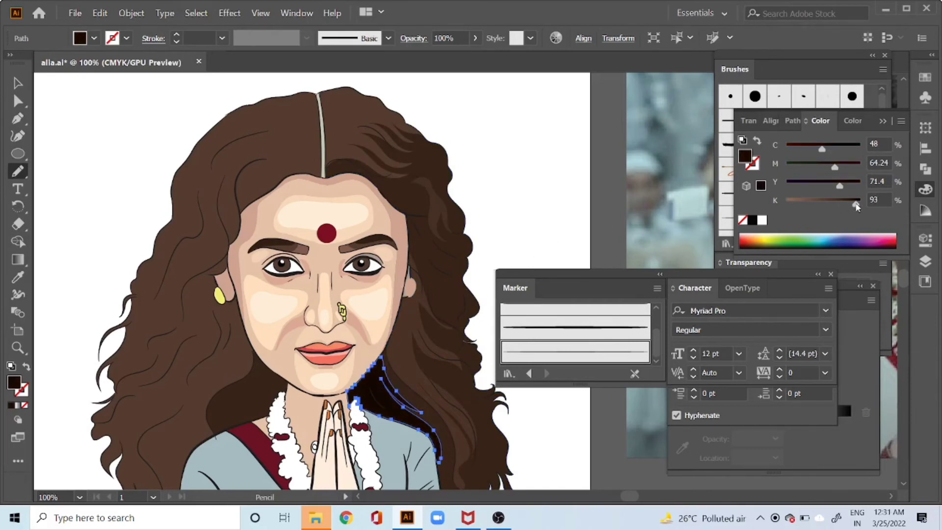
Fill the hair behind the earring side of the neck with the opposite neck shadow's darkest brown.
key("a")
left_click(237, 389)
key("i")
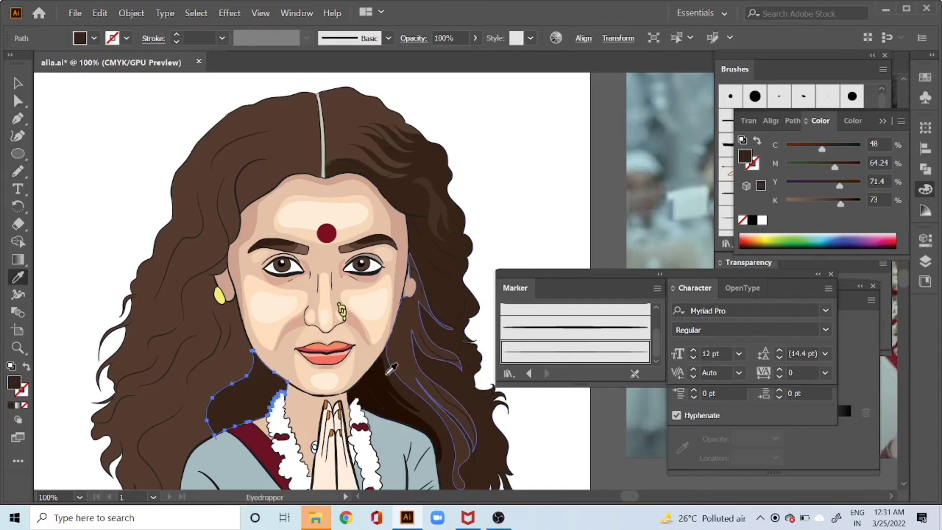
left_click(389, 372)
left_click(386, 369)
Select the large hair shape on the earring side of the head.
key("space")
left_click_drag(399, 278, 457, 235)
key("a")
left_click(258, 253)
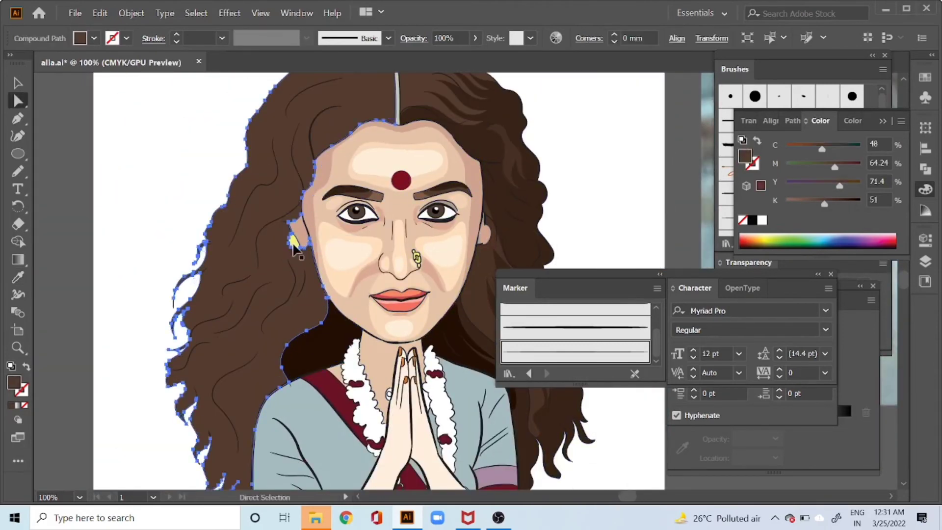
Draw a Pencil highlight around the earring-side sleeve's folds and fill it with a near-white of C 5, M 0, Y 3, K 0.
key("n")
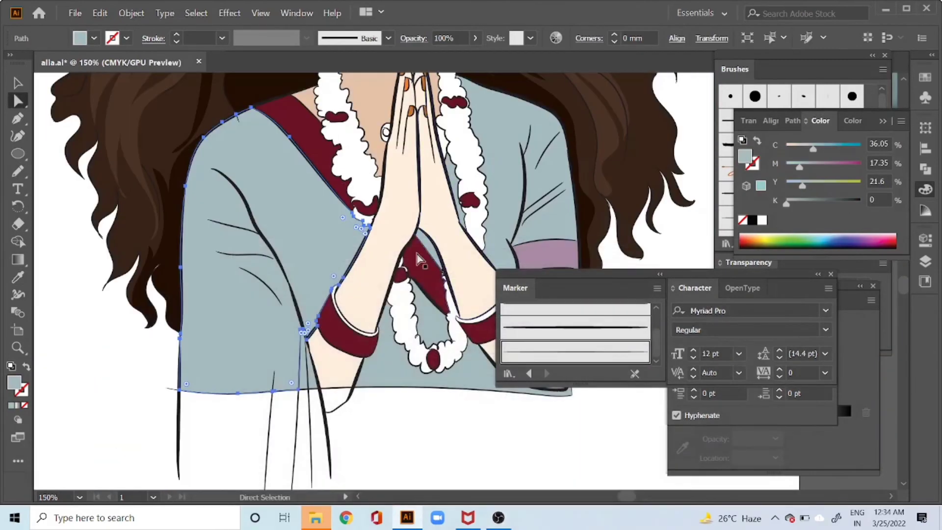
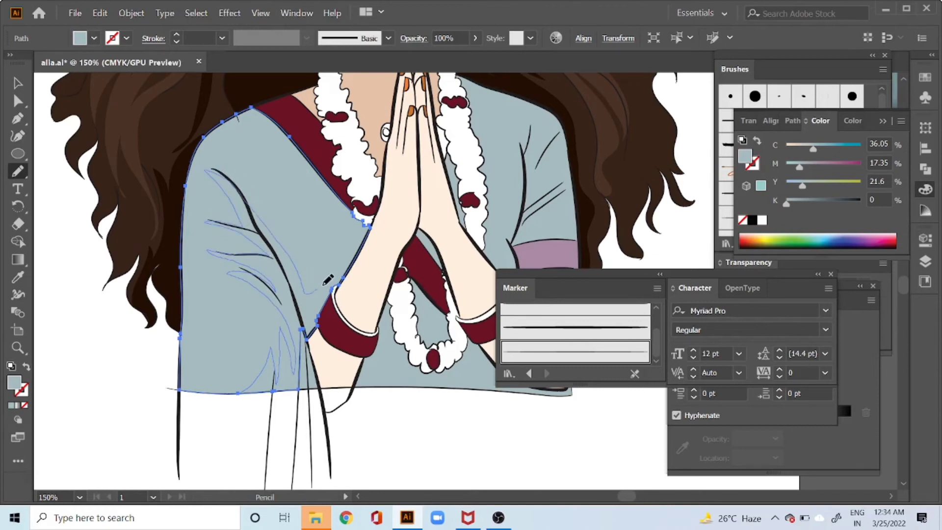
left_click_drag(349, 224, 326, 182)
left_click(804, 146)
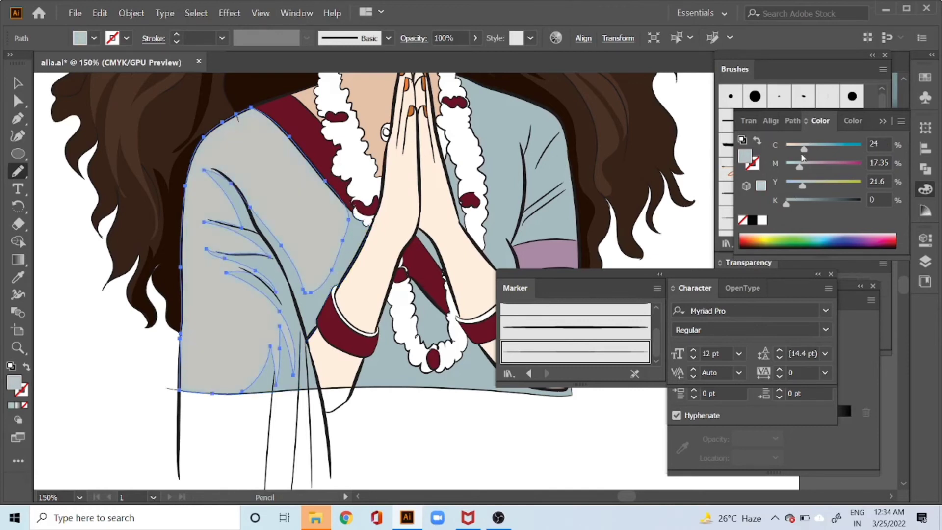
left_click(794, 166)
left_click(796, 147)
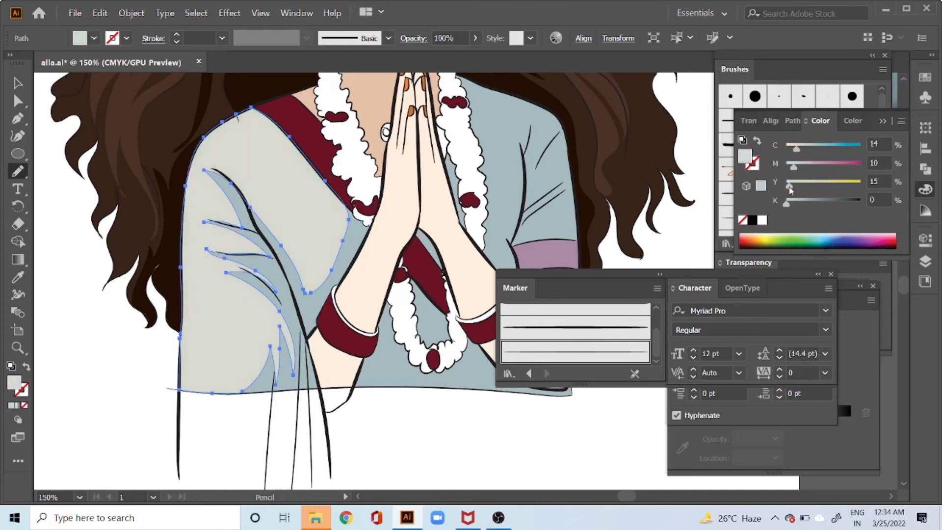
left_click(788, 148)
left_click(789, 166)
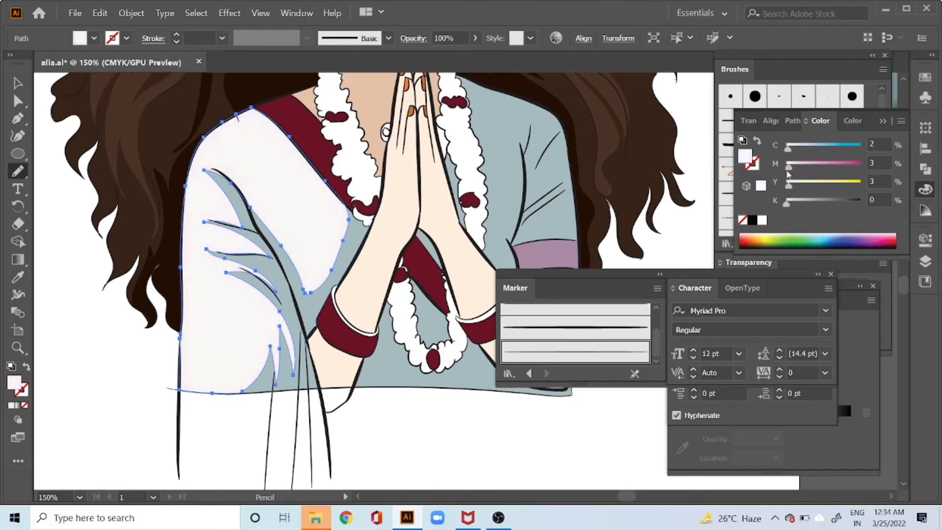
left_click(795, 167)
left_click(786, 166)
left_click(790, 147)
Draw a Pencil highlight around the opposite sleeve's folds and fill it with the first sleeve's near-white.
key("a")
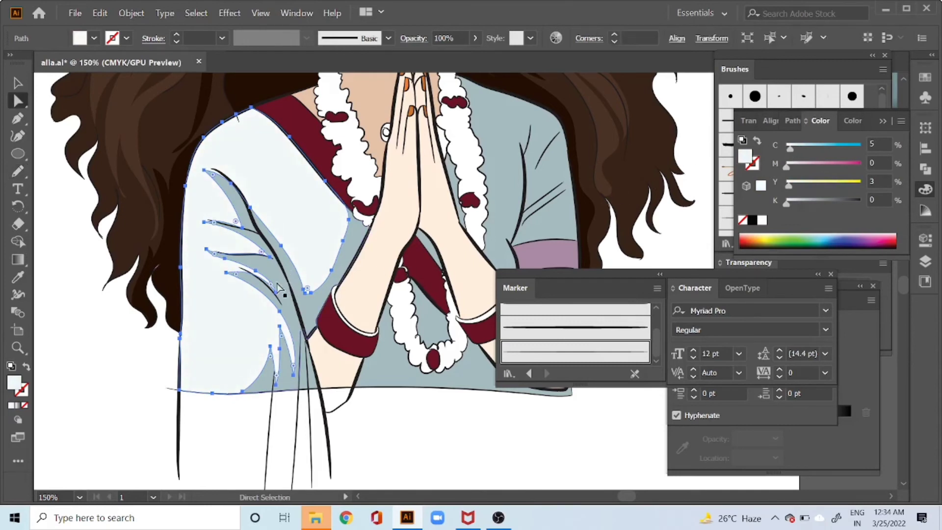
left_click(496, 165)
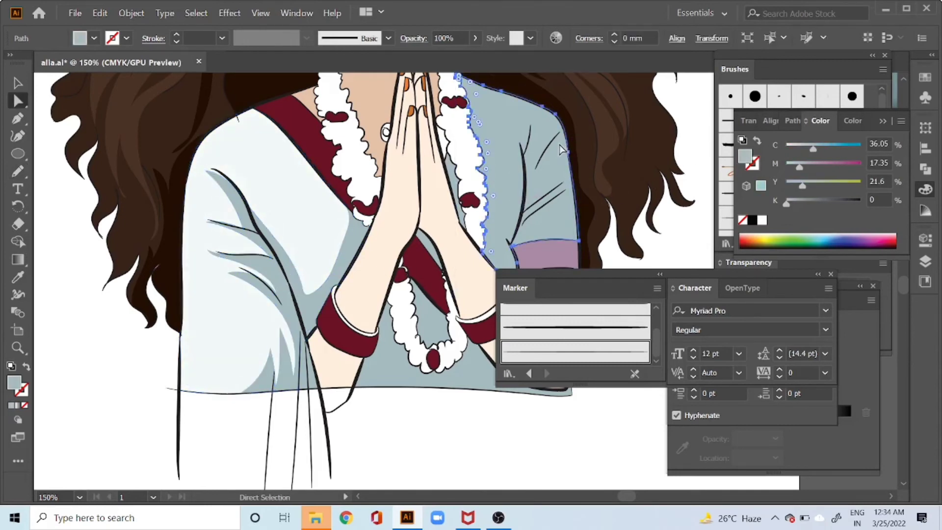
key("n")
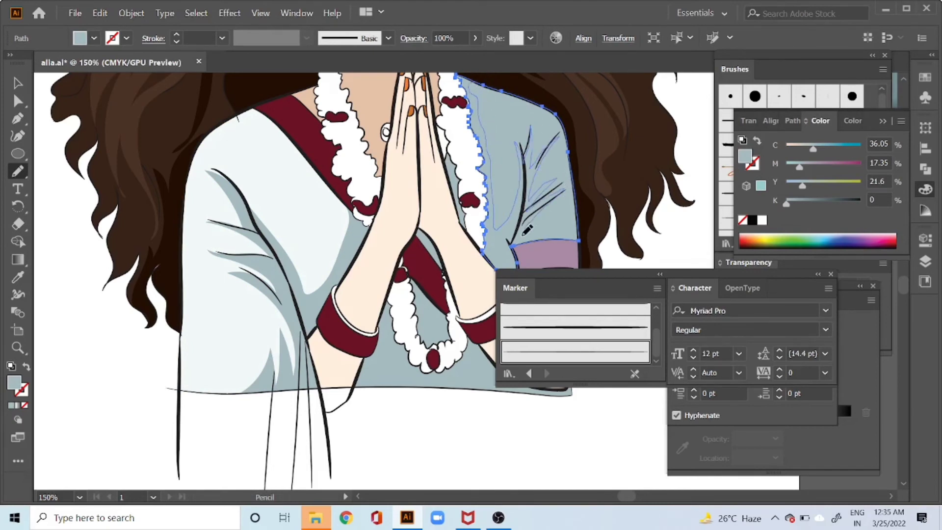
left_click_drag(547, 238, 552, 240)
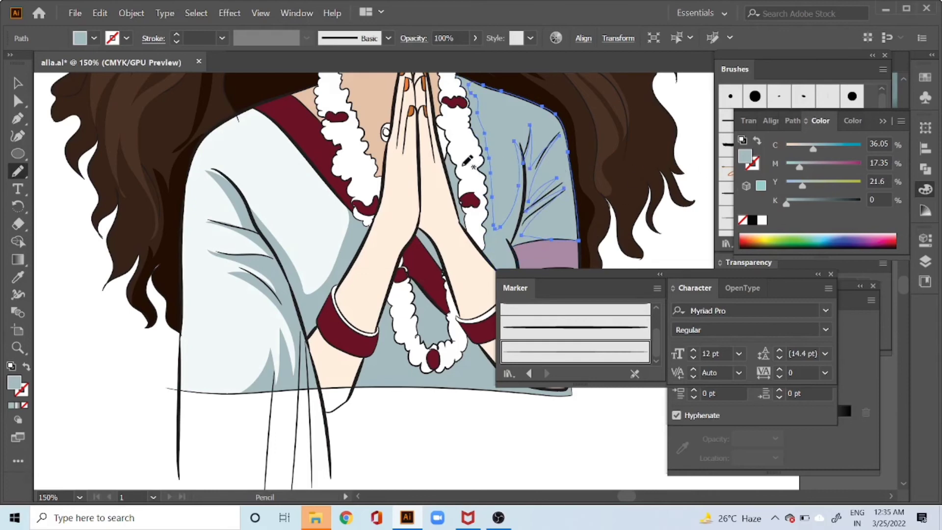
key("i")
left_click(326, 210)
Select the garment piece below the folded hands and examine the sleeve highlights within the whole portrait.
key("a")
left_click(408, 352)
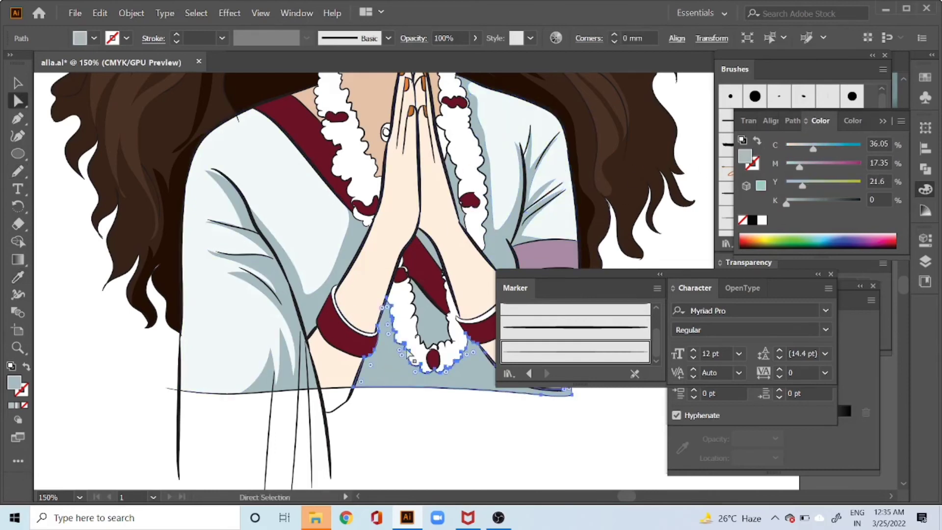
key("n")
left_click_drag(496, 171, 475, 301)
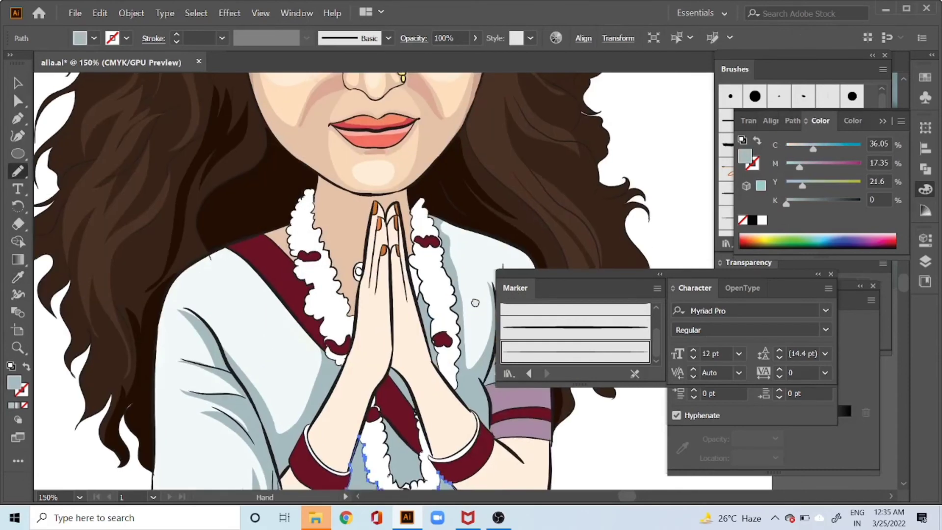
left_click_drag(474, 363, 445, 140)
key("ctrl+minus")
key("ctrl+minus")
key("ctrl+minus")
key("ctrl+minus")
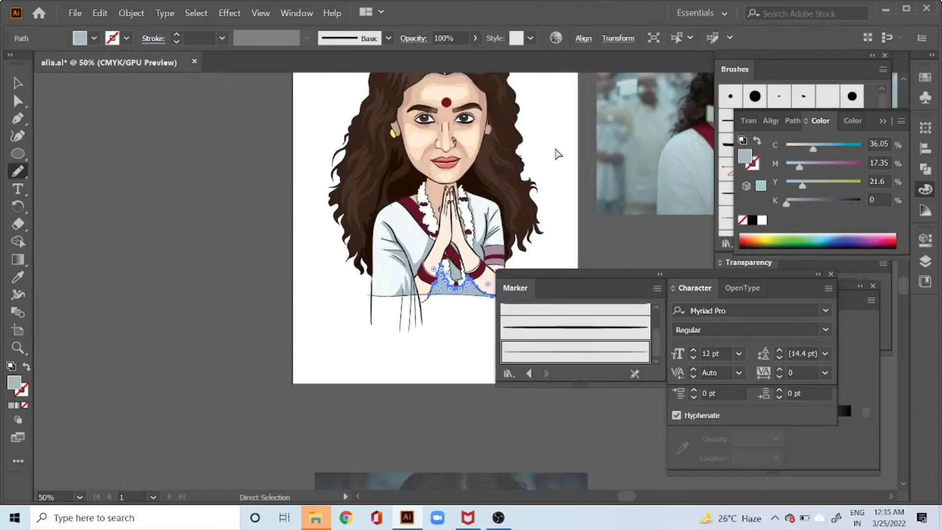
key("ctrl+plus")
key("ctrl+plus")
key("ctrl+plus")
key("ctrl+plus")
left_click_drag(421, 160, 466, 287)
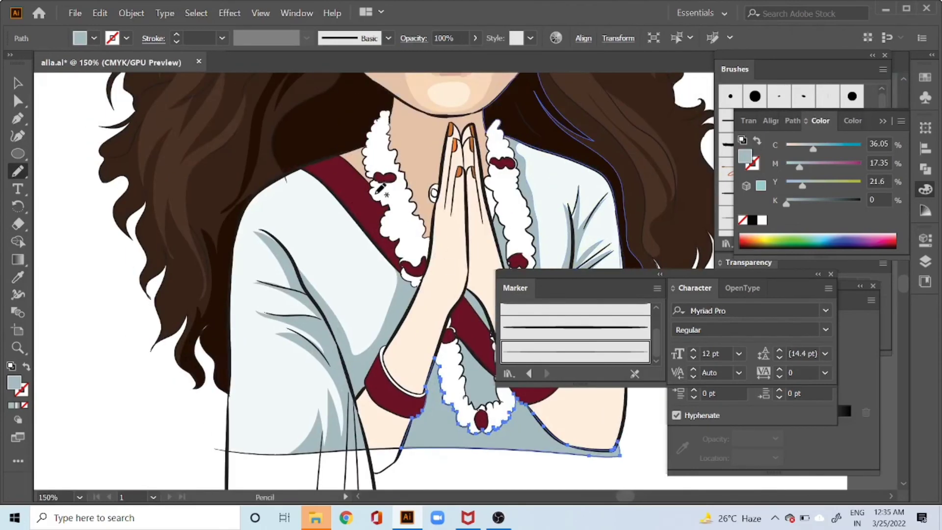
Brighten the maroon garment border and both bangles by reducing cyan, using C 7 for the earring-side bangle and C 11 for the other.
key("a")
left_click(350, 190)
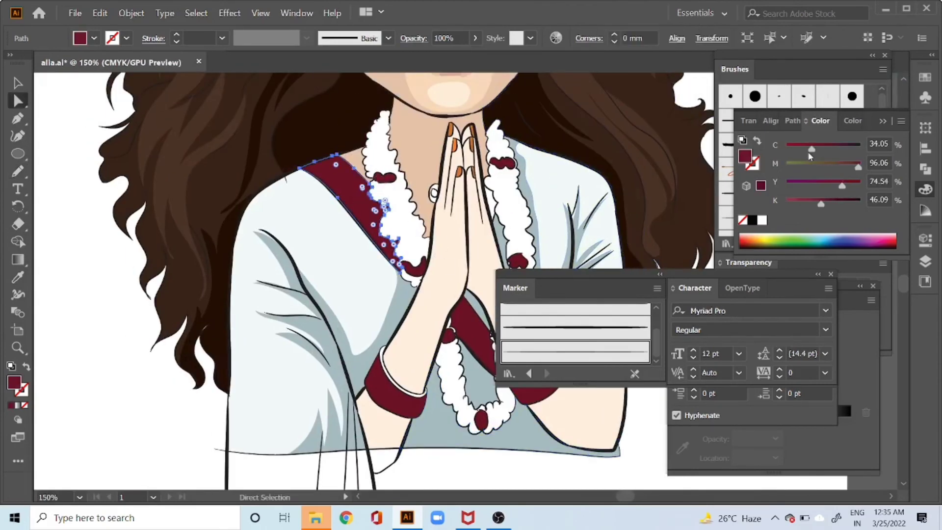
left_click(473, 334)
left_click(430, 390)
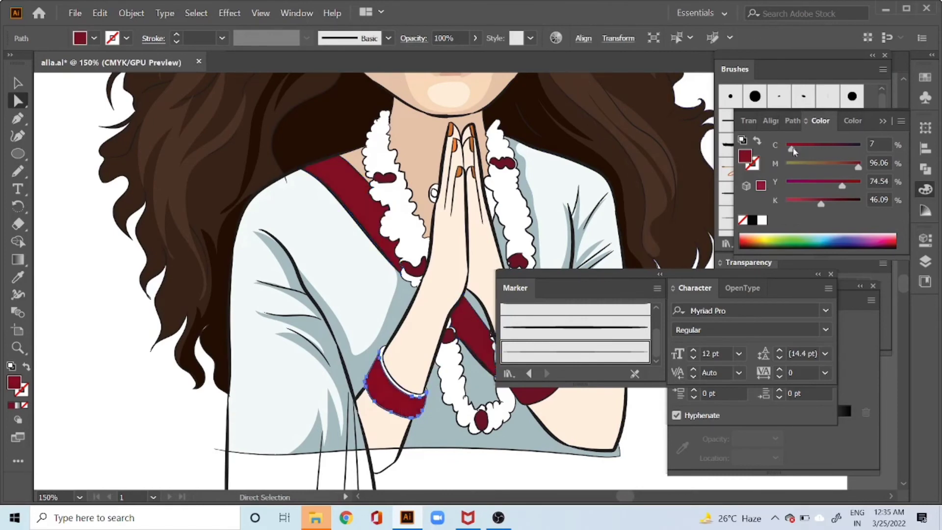
left_click(534, 397)
Brighten the forehead bindi by setting its fill to C 0 and deselect it.
key("ctrl+minus")
key("ctrl+minus")
key("ctrl+minus")
key("ctrl+minus")
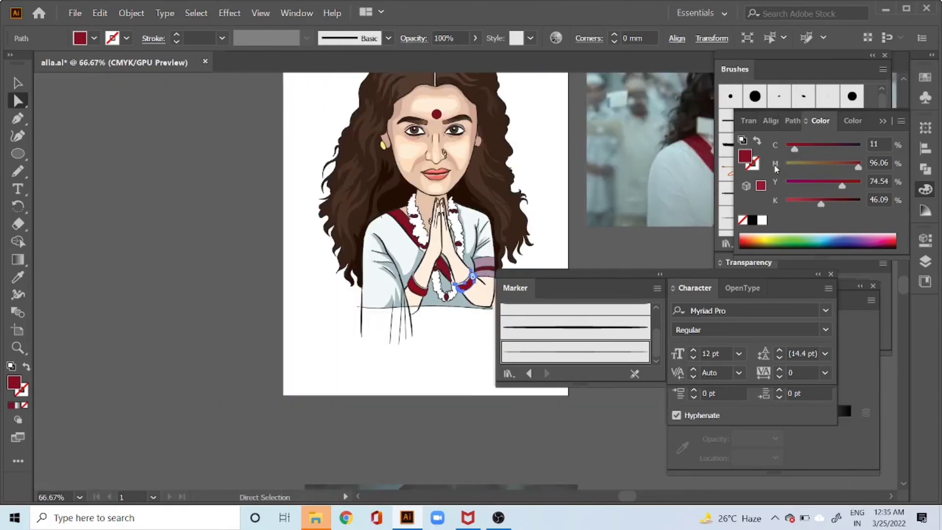
key("ctrl+equal")
key("ctrl+equal")
left_click_drag(450, 124, 474, 303)
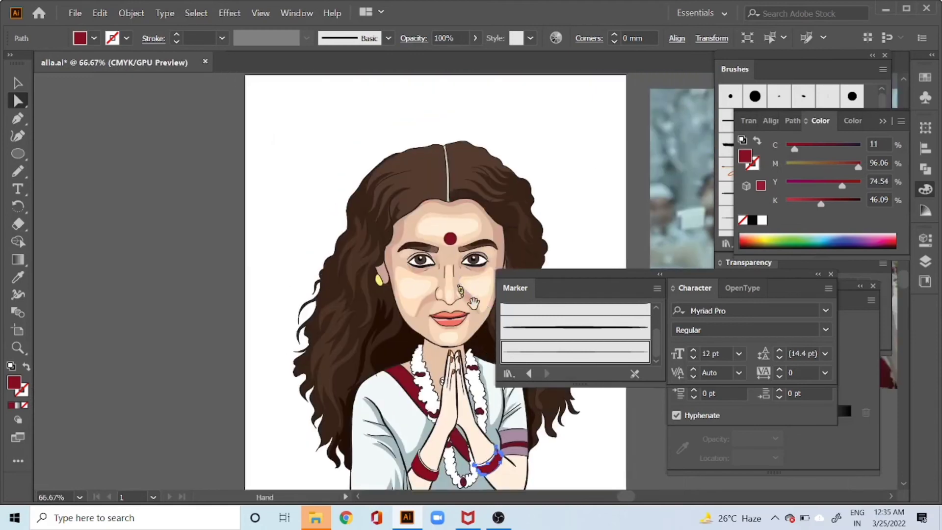
left_click(451, 238)
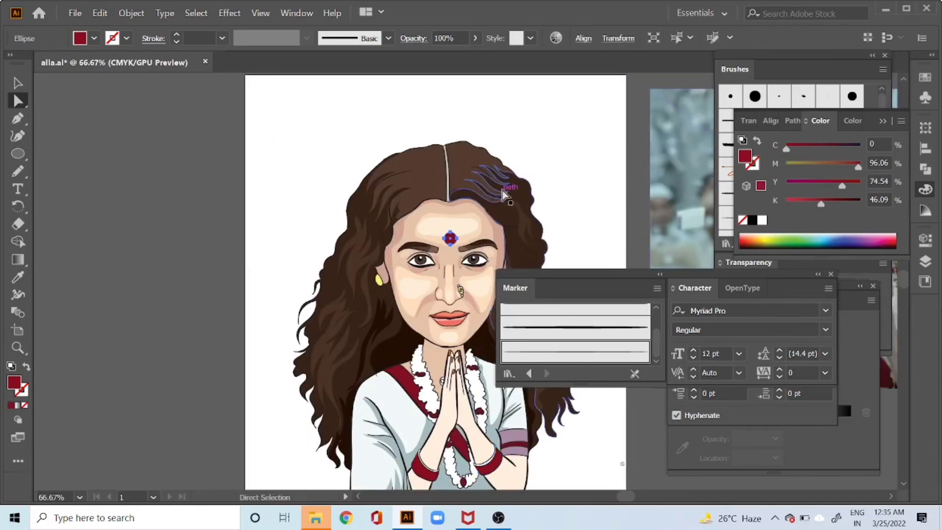
left_click(574, 164)
left_click_drag(492, 259, 409, 190)
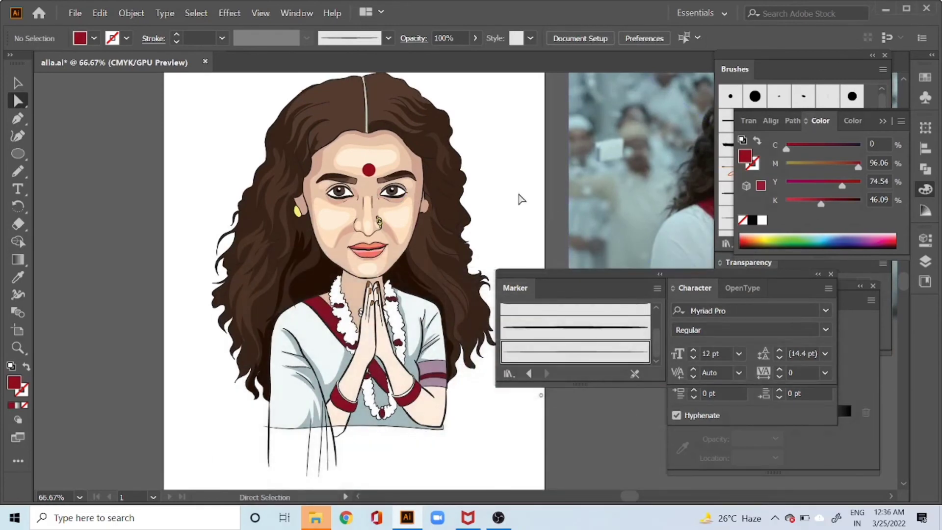
key("space")
left_click_drag(360, 282, 369, 236)
left_click_drag(343, 193, 379, 177)
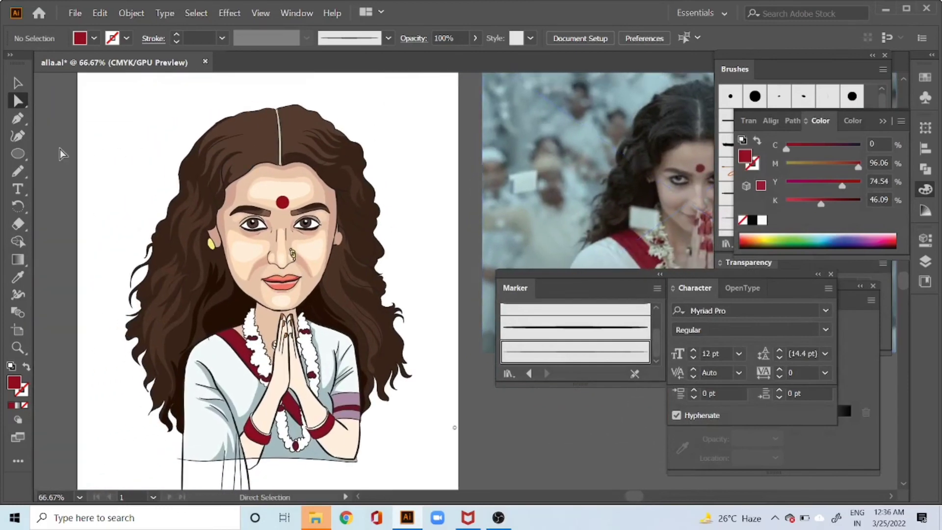
Try to crop the portrait's lower edge with a clipping mask made from a rectangle drawn over the head, hair and torso.
left_click(18, 154)
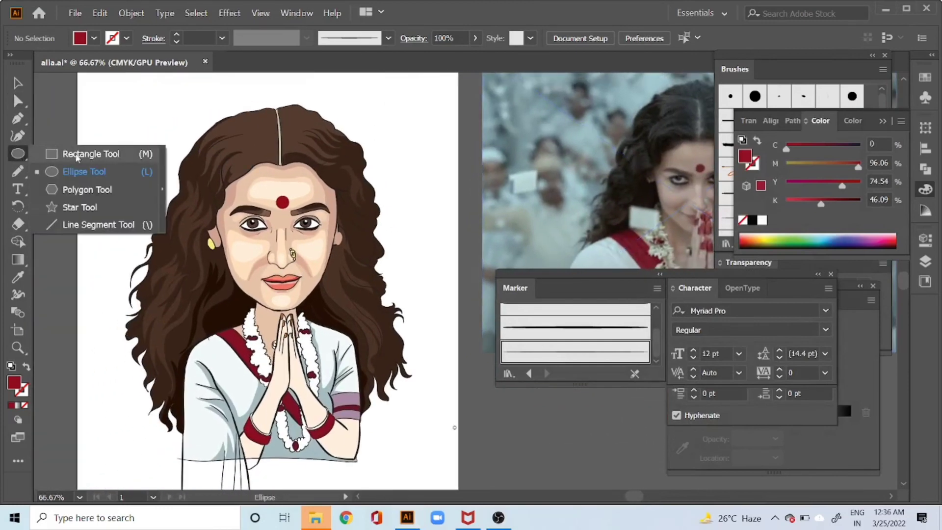
left_click(77, 156)
mouse_move(103, 84)
left_mouse_down()
mouse_move(294, 274)
mouse_move(399, 452)
mouse_move(427, 458)
left_mouse_up()
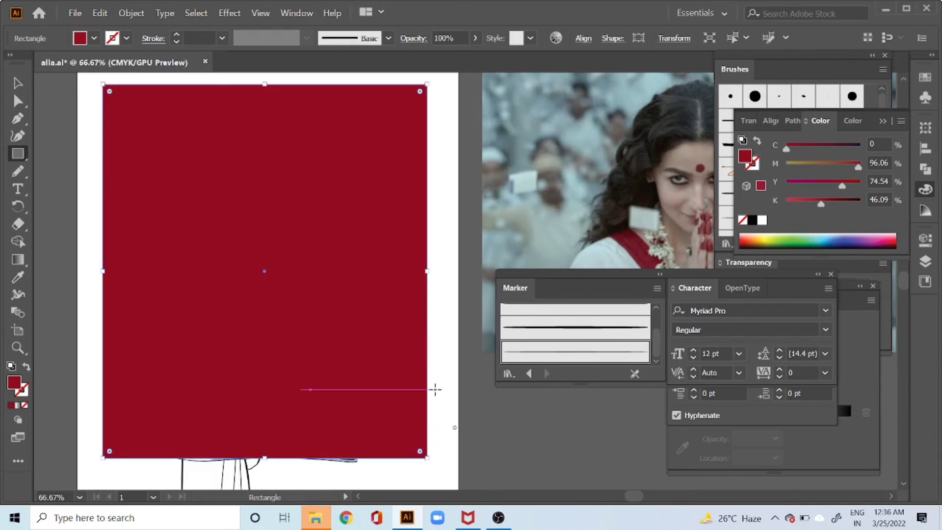
key("v")
key("ctrl+a")
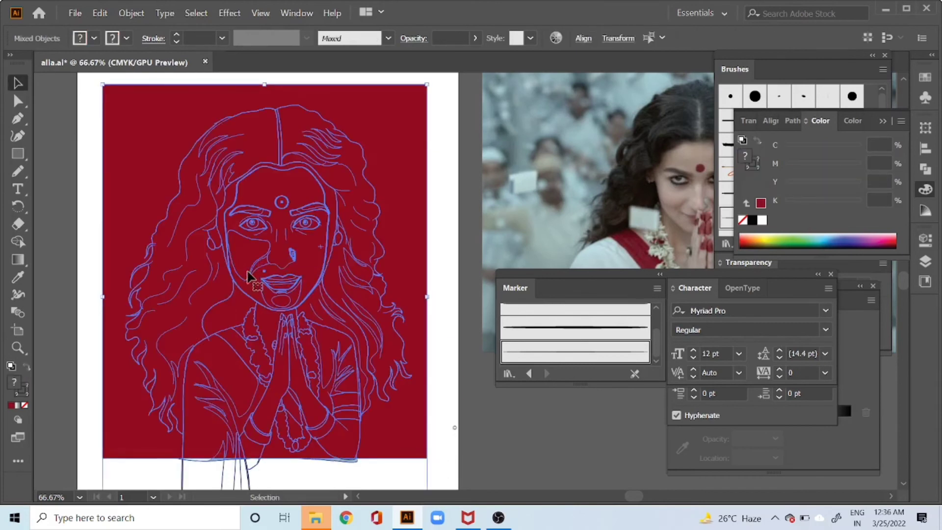
right_click(272, 255)
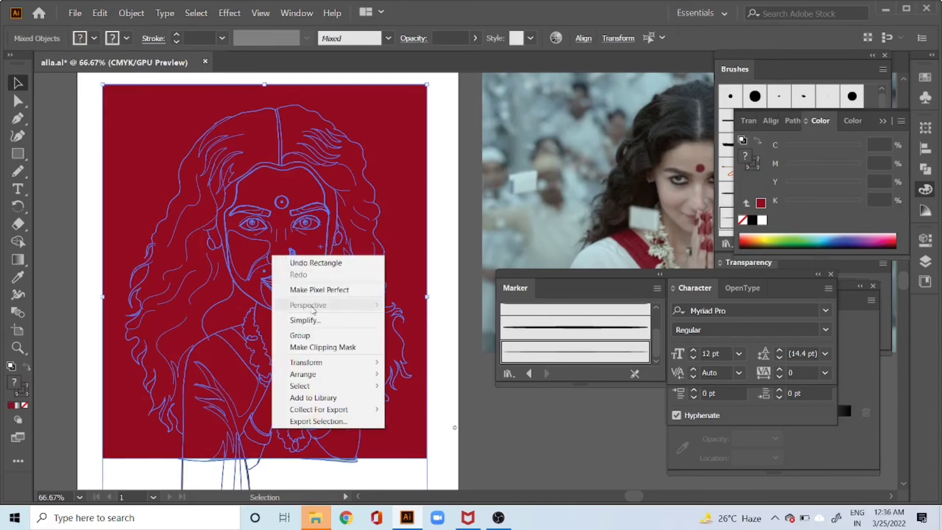
left_click(324, 347)
left_click(443, 273)
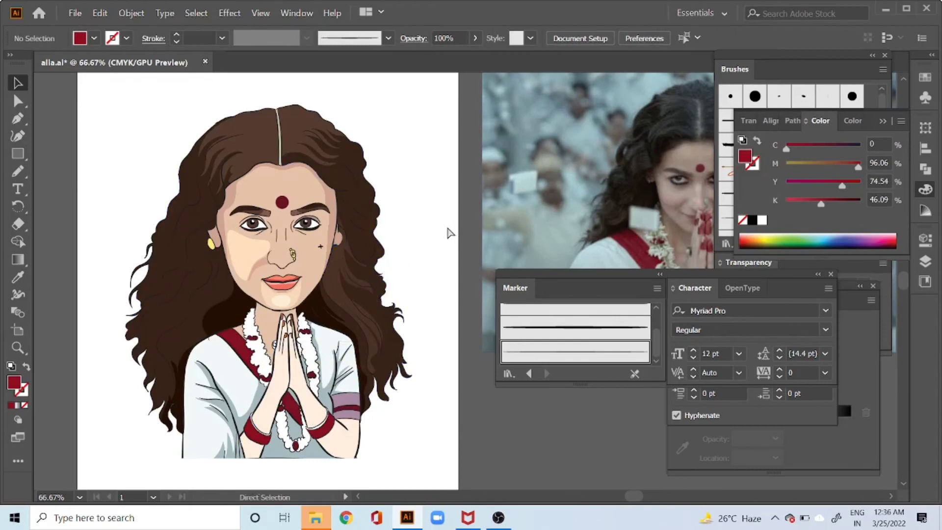
key("ctrl+a")
left_click(449, 230)
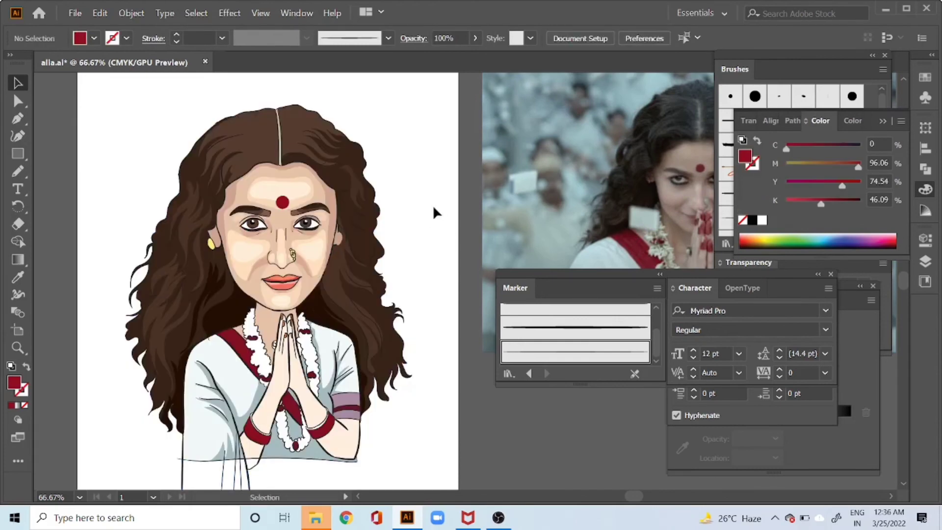
Select all the portrait artwork, group it and deselect it.
left_click_drag(124, 123, 412, 463)
key("a")
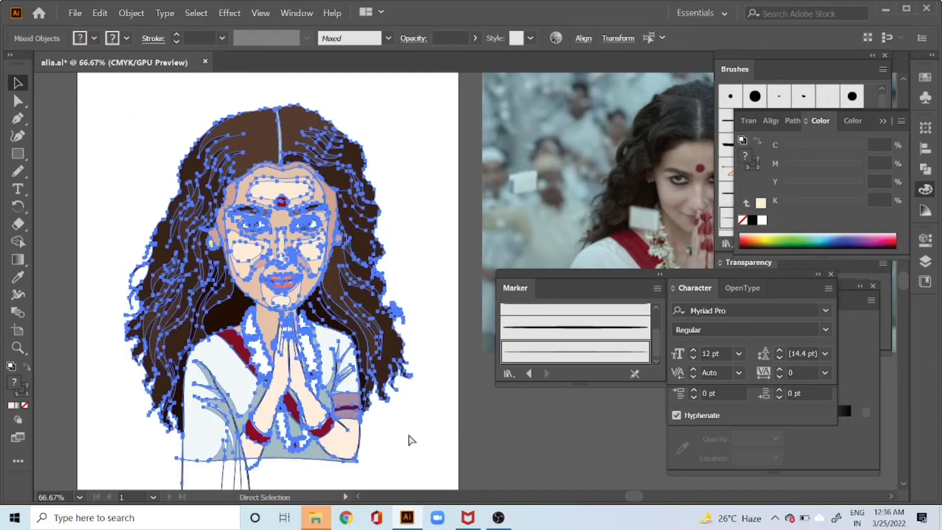
key("ctrl+g")
key("v")
left_click(439, 308)
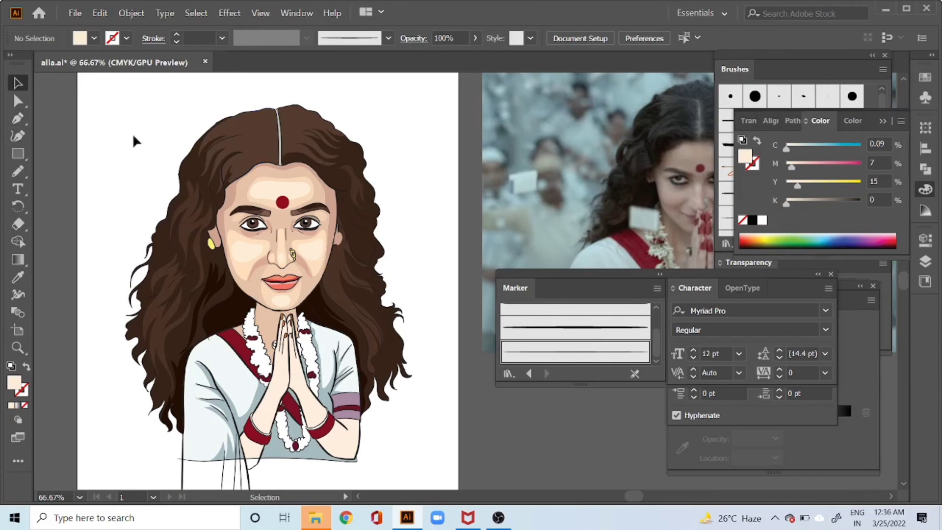
Set up the Paintbrush for work on the cheek, with a black stroke.
key("ctrl+plus")
key("ctrl+plus")
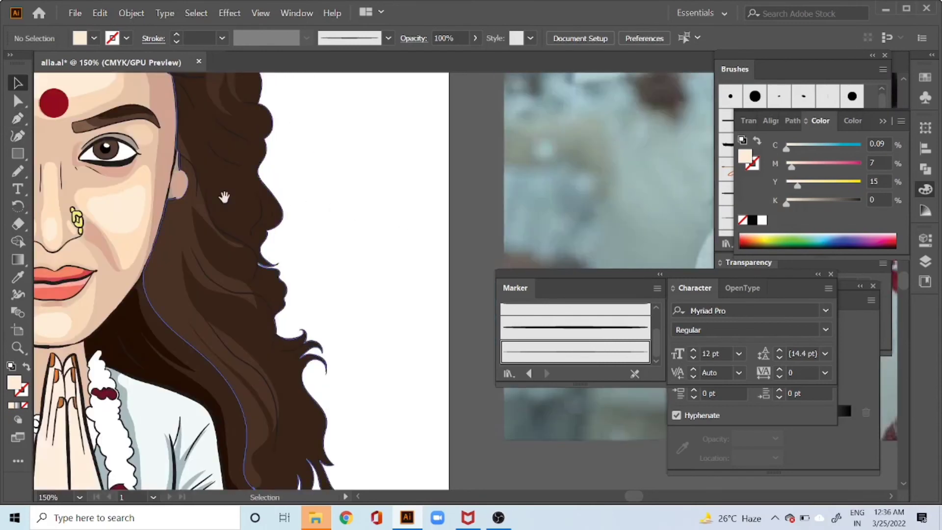
mouse_move(173, 226)
left_mouse_down()
mouse_move(423, 282)
mouse_move(384, 263)
mouse_move(412, 258)
left_mouse_up()
key("b")
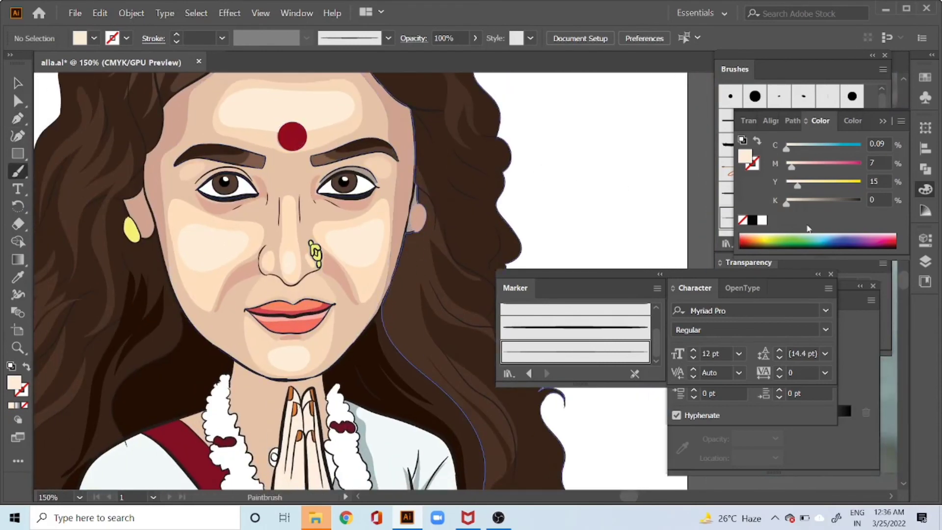
left_click(751, 221)
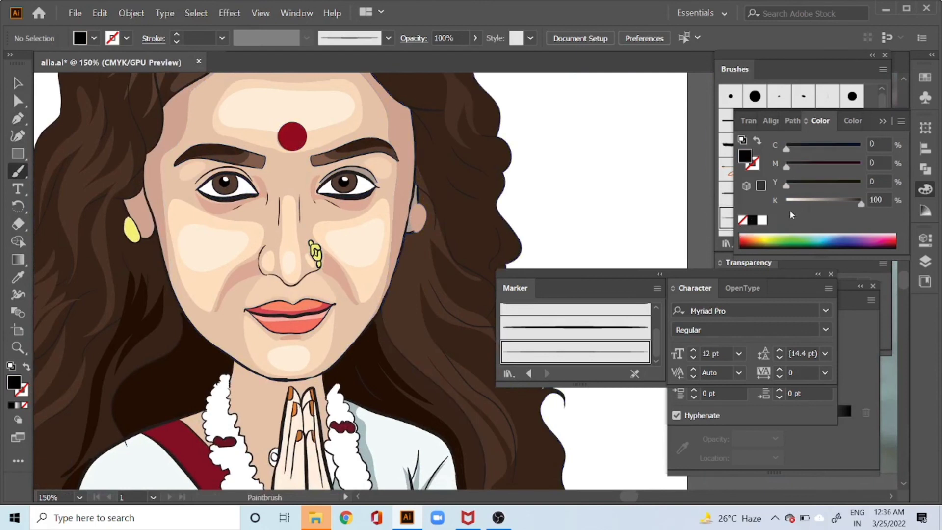
left_click(739, 224)
left_click(755, 217)
left_click(756, 168)
left_click(752, 219)
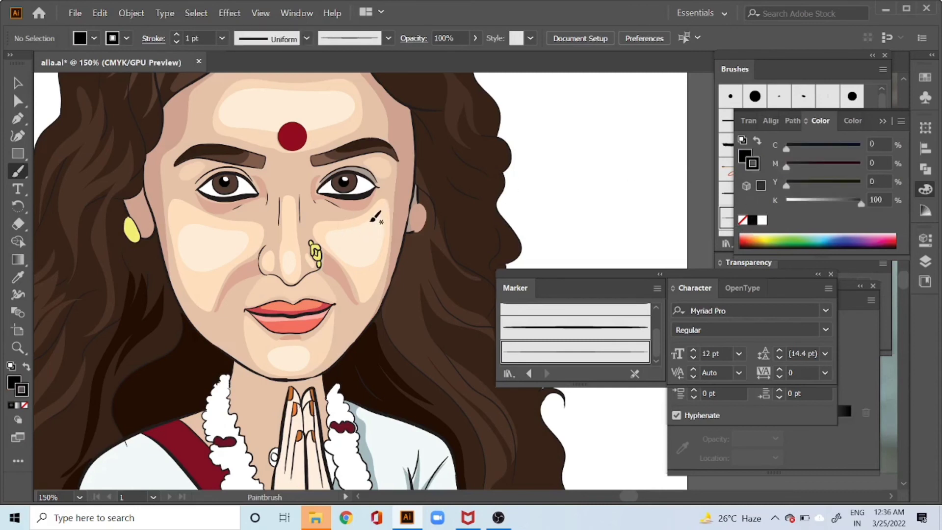
Try small Paintbrush strokes for a cross mark on the cheek beside the nose ring and undo them.
key("slash")
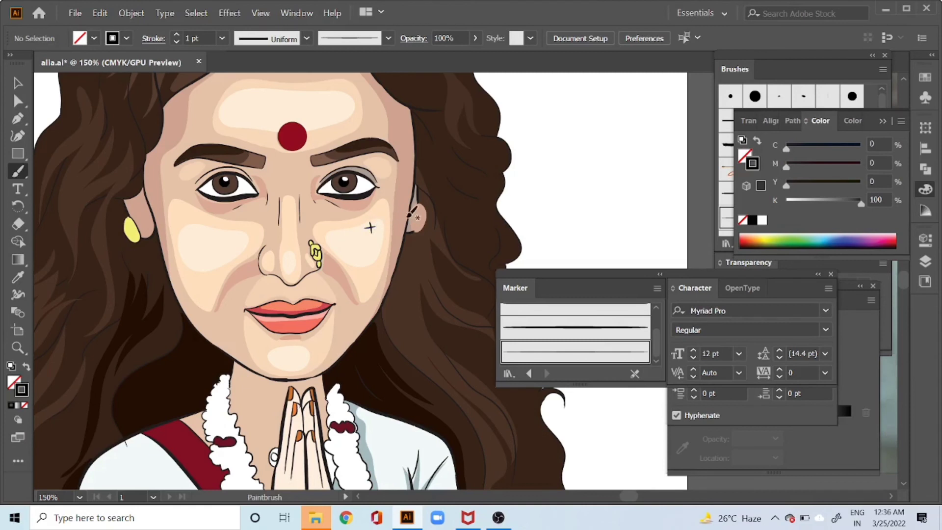
key("ctrl+z")
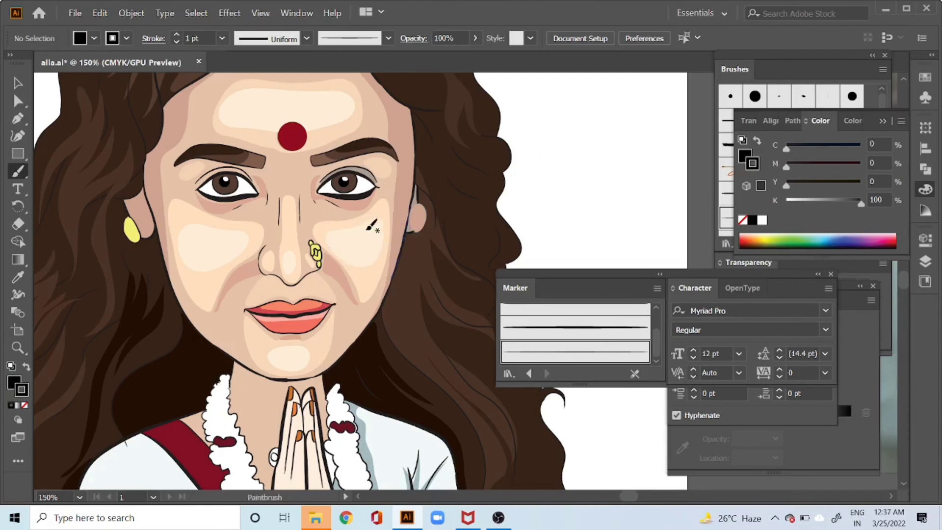
key("slash")
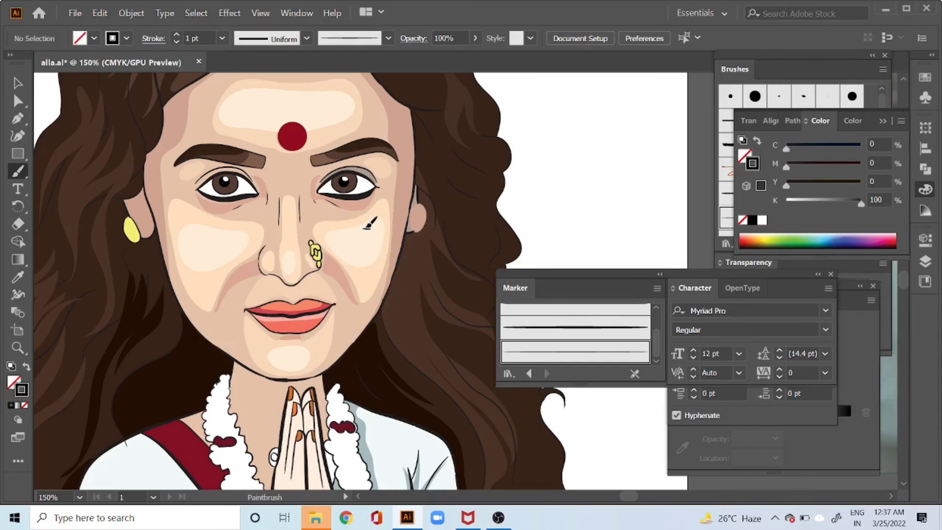
key("ctrl+z")
key("ctrl+z")
key("ctrl+z")
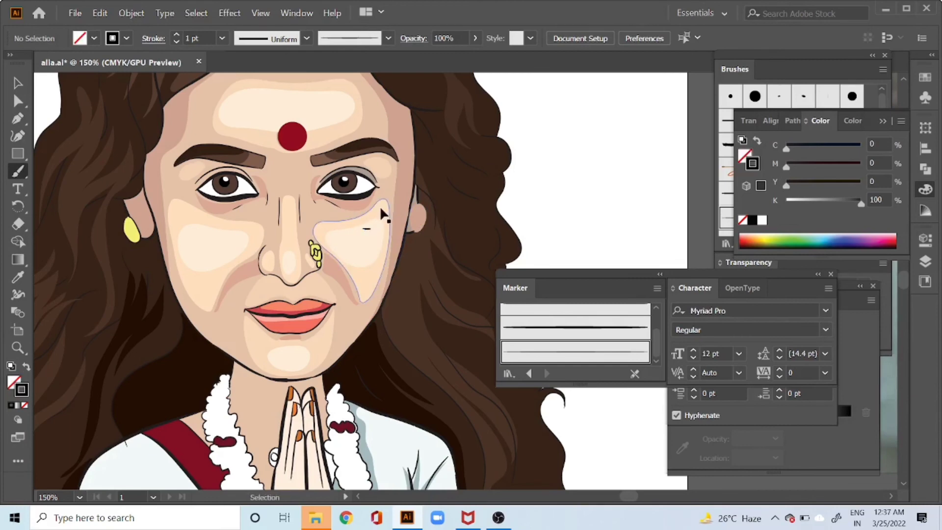
Paint a small black two-stroke cross on the cheek highlight beside the nose ring and select both strokes.
key("ctrl+plus")
key("ctrl+plus")
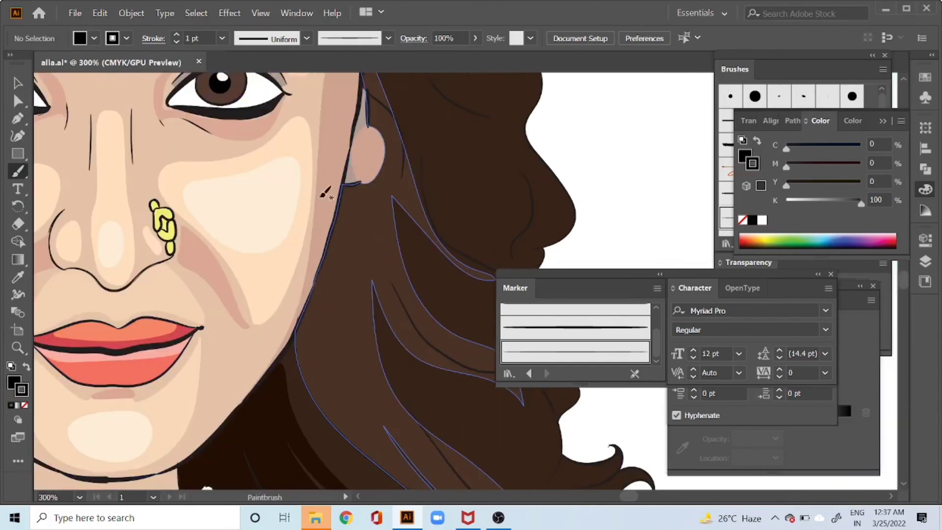
left_click_drag(275, 178, 273, 177)
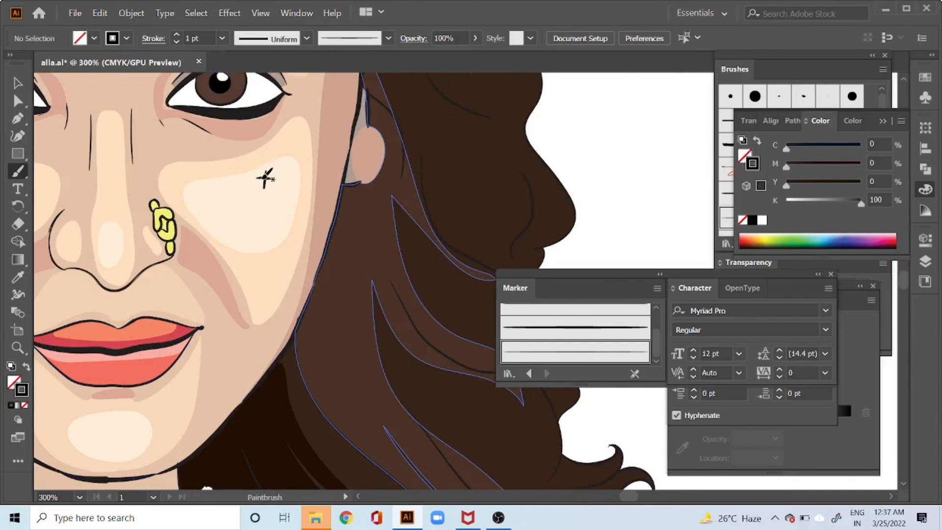
key("a")
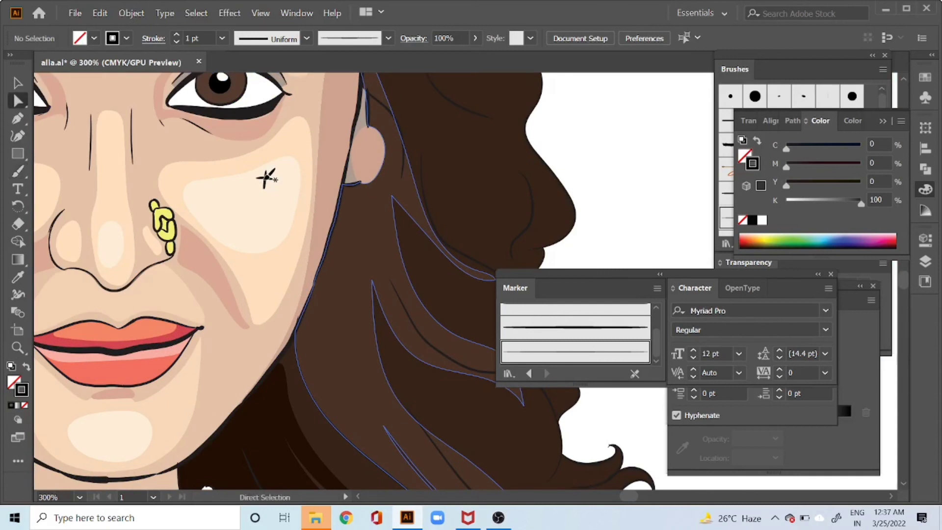
left_click(265, 179)
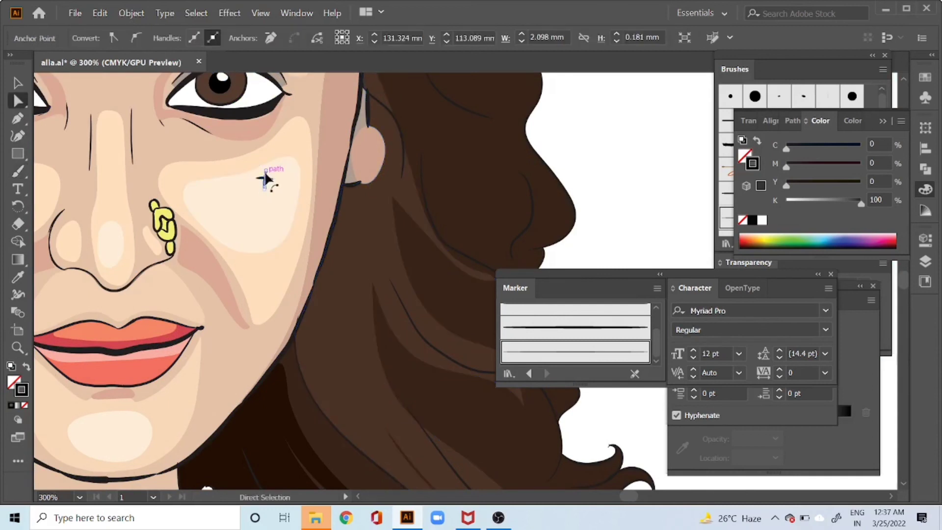
left_click(265, 172)
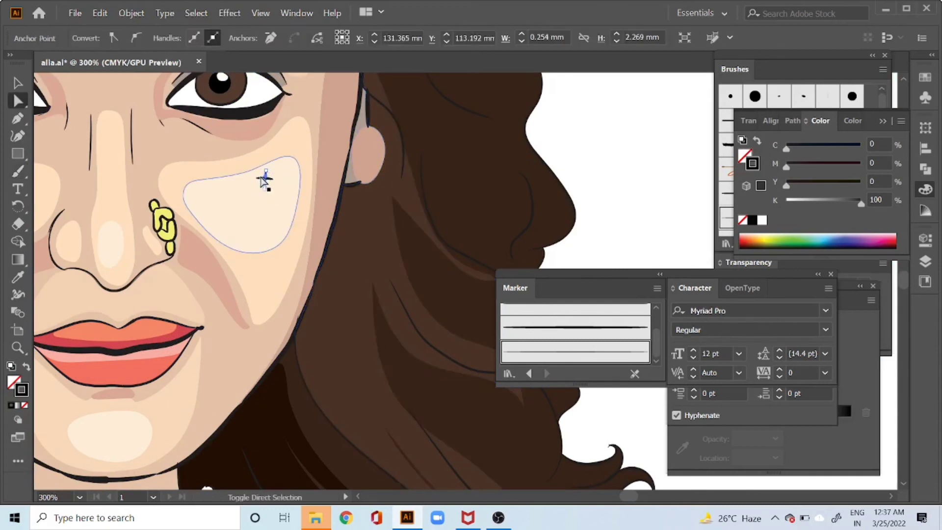
left_click(264, 180, "shift")
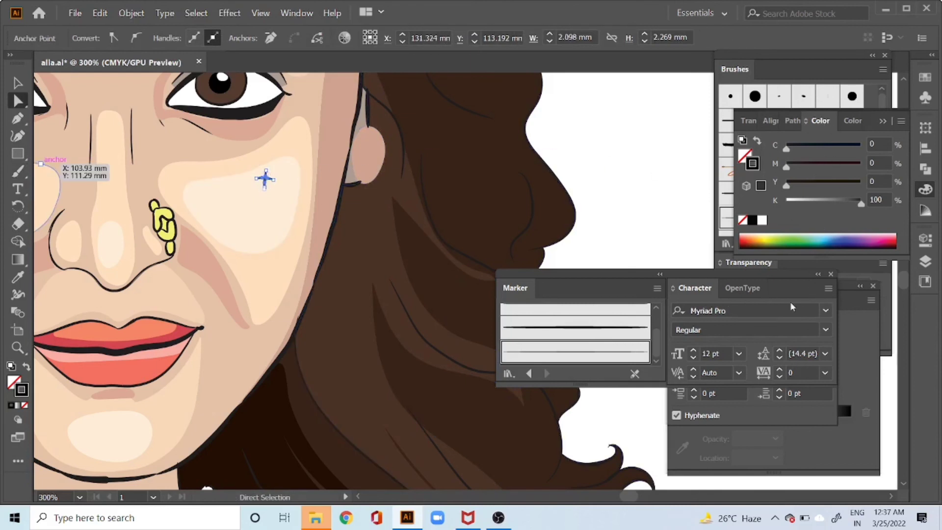
Move the floating Character, Paragraph, Gradient, Color and Marker panels aside to uncover the panels behind them.
left_click_drag(792, 291, 839, 378)
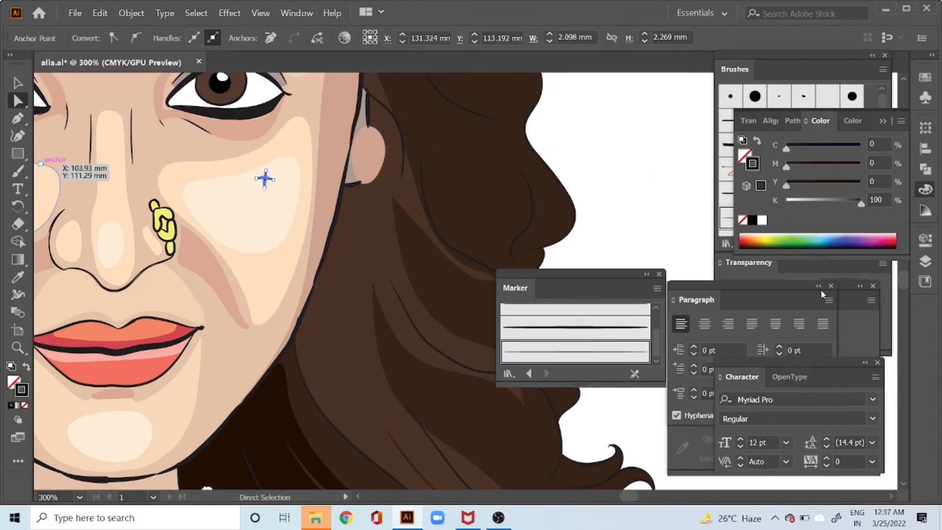
left_click_drag(757, 283, 788, 359)
left_click_drag(782, 286, 780, 350)
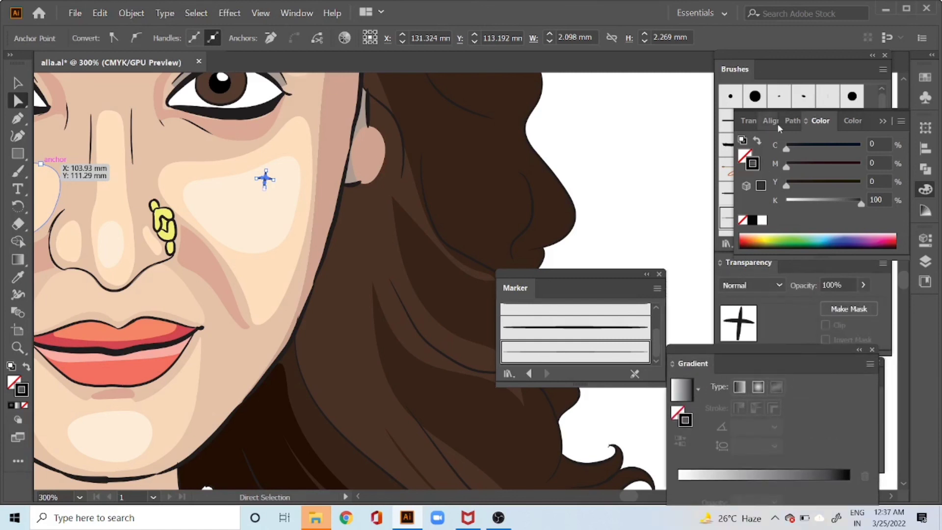
mouse_move(820, 121)
left_mouse_down()
mouse_move(822, 291)
mouse_move(762, 217)
left_mouse_up()
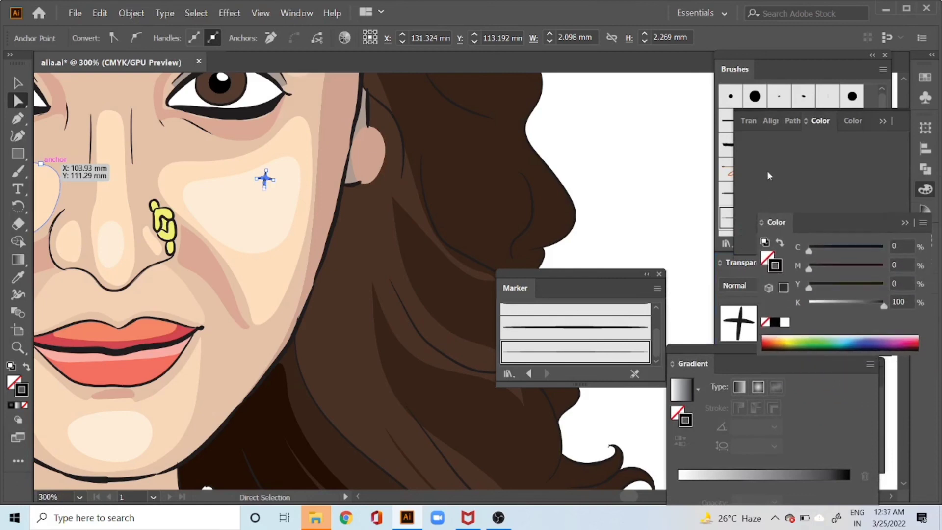
left_click_drag(613, 276, 814, 272)
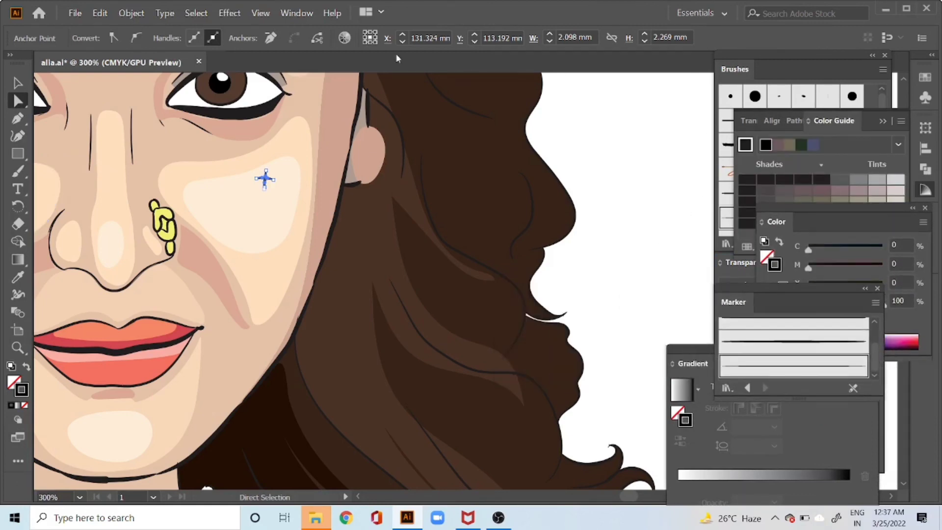
Show the Stroke settings, set the cheek cross's stroke weight to 2 pt and deselect it.
left_click(283, 15)
left_click(363, 433)
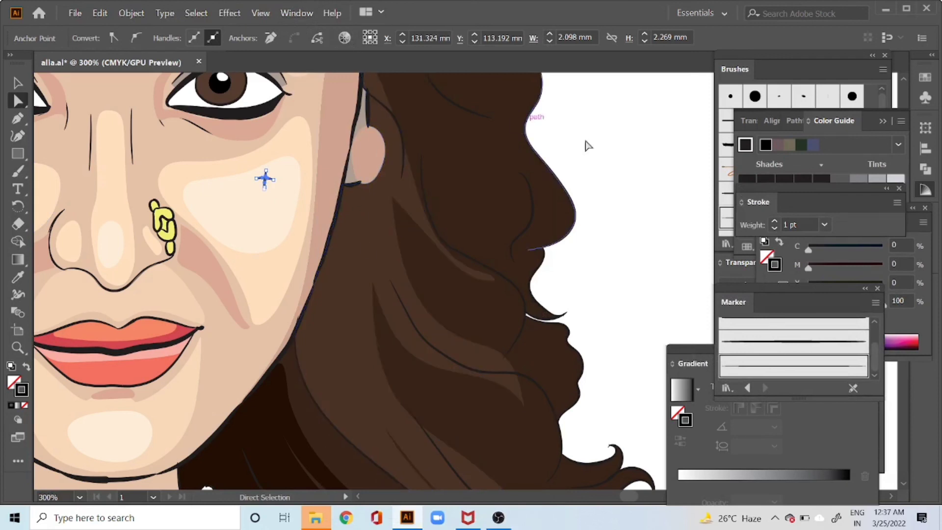
left_click(824, 224)
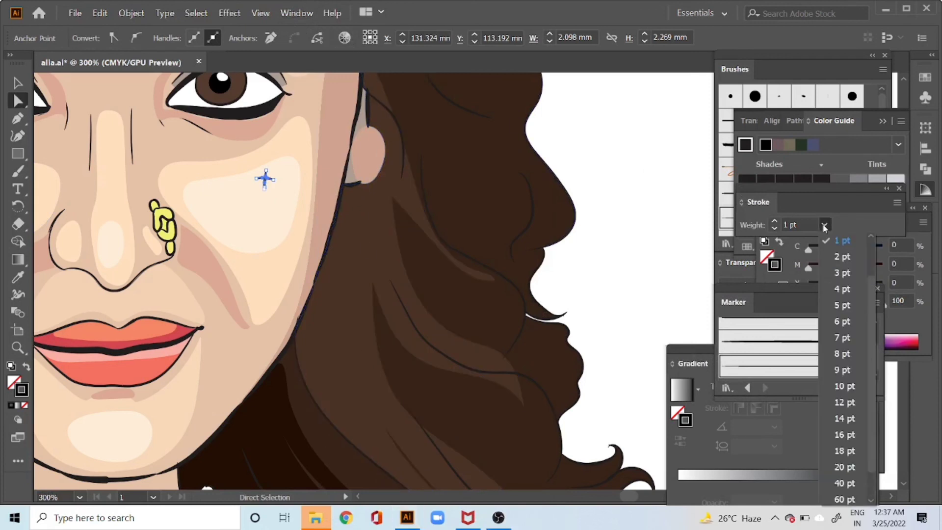
left_click(842, 257)
left_click(639, 193)
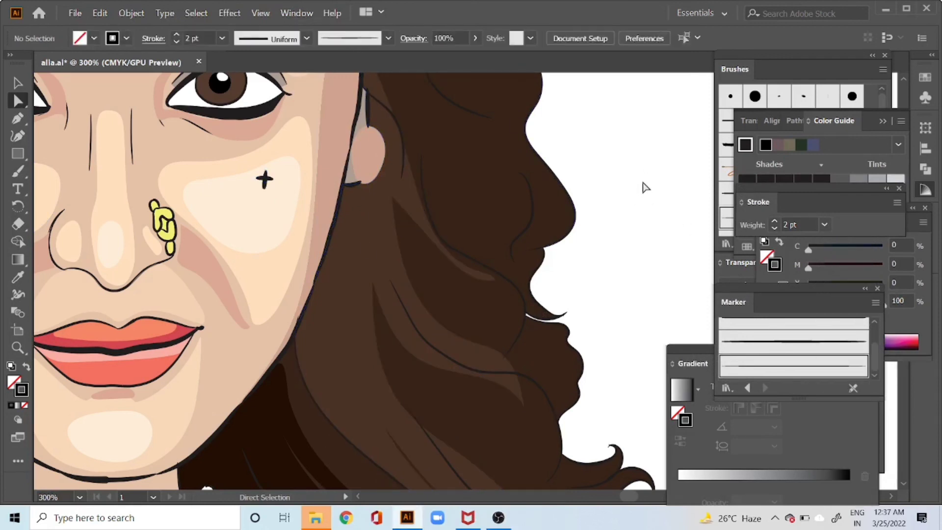
Check the cheek cross against the whole portrait and save the document.
key("ctrl+minus")
key("ctrl+minus")
key("ctrl+minus")
key("ctrl+minus")
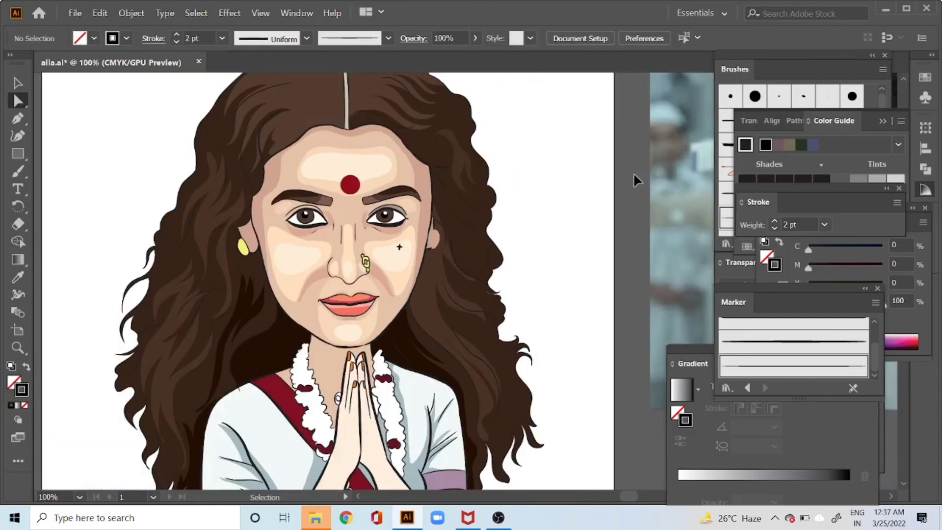
key("ctrl+minus")
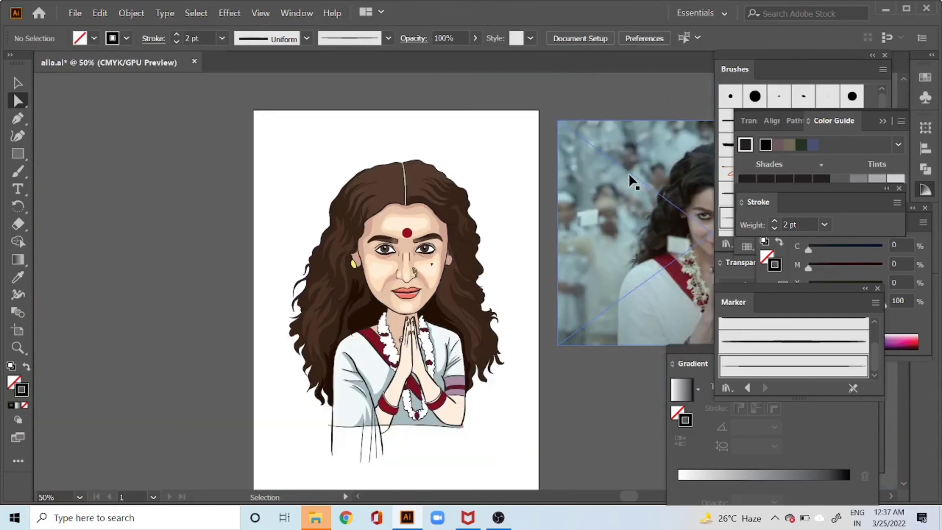
key("ctrl+plus")
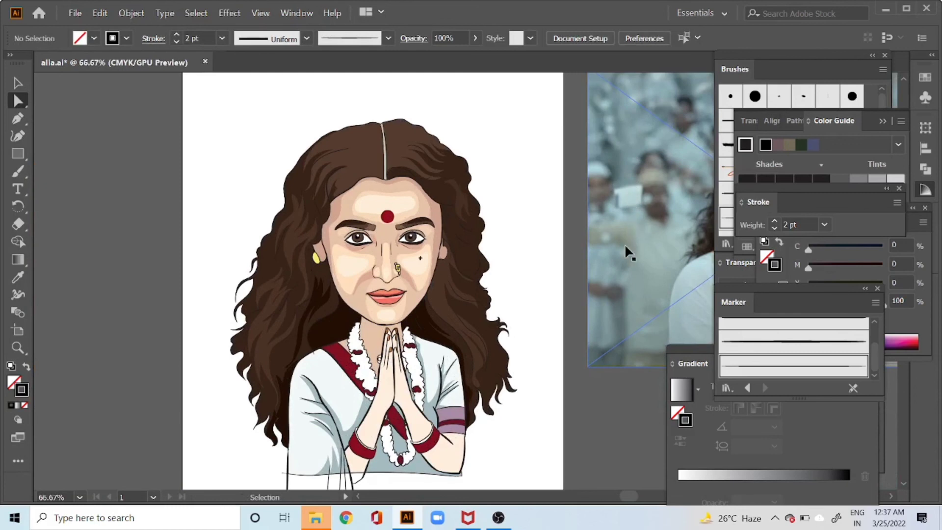
key("ctrl+s")
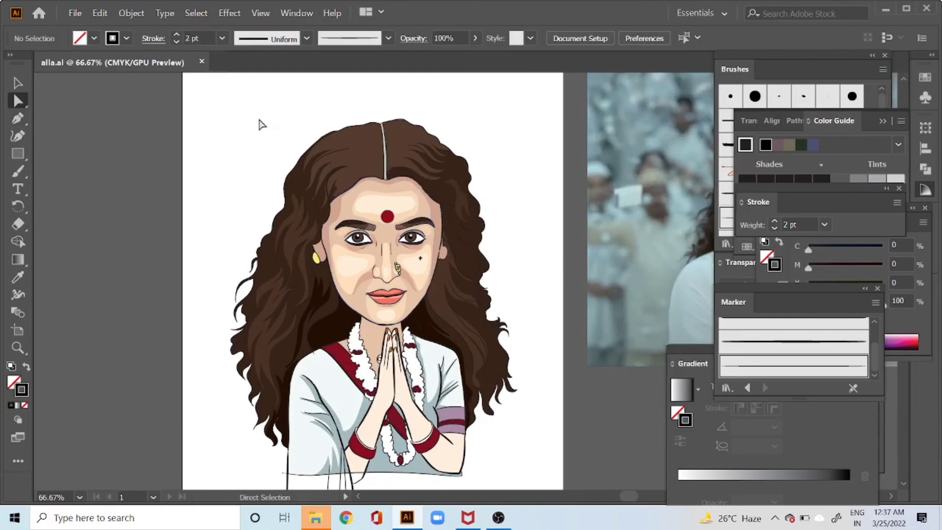
Try to group all the artwork with everything selected, dismiss the alert and deselect.
key("ctrl+a")
key("ctrl+g")
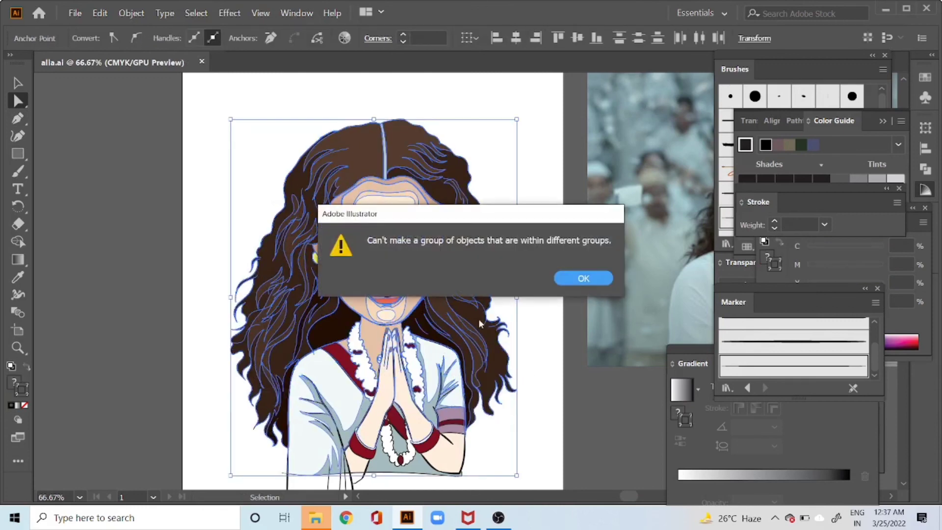
left_click(584, 278)
left_click(539, 287)
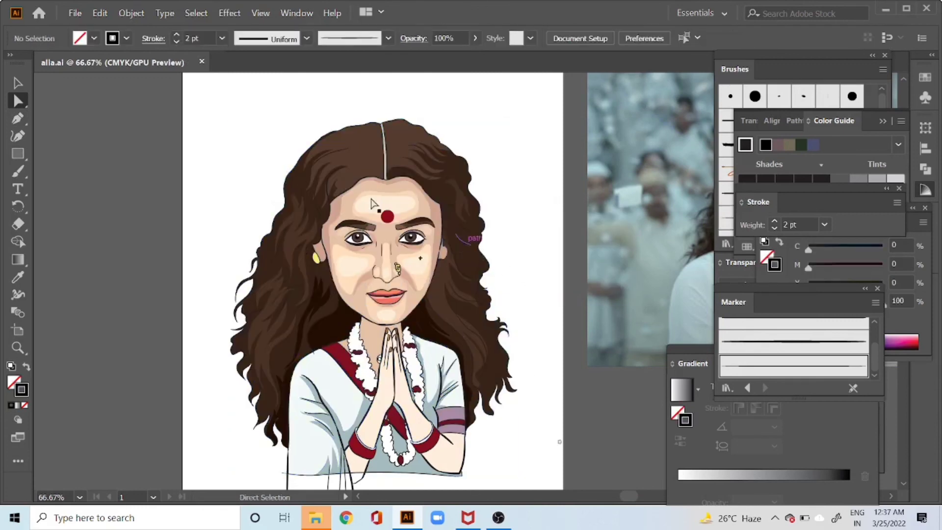
Select all of the portrait's artwork on the artboard, group it and deselect.
left_click_drag(195, 104, 514, 486)
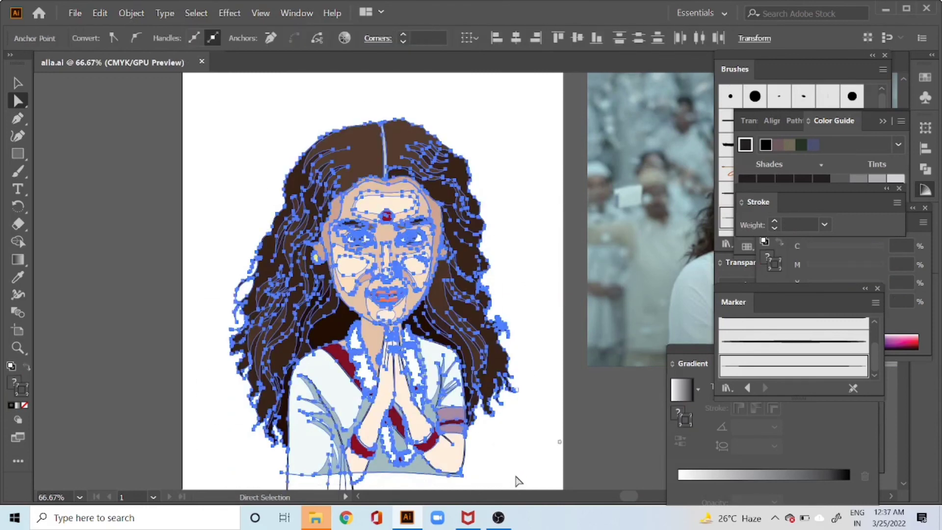
key("ctrl+g")
left_click(535, 362)
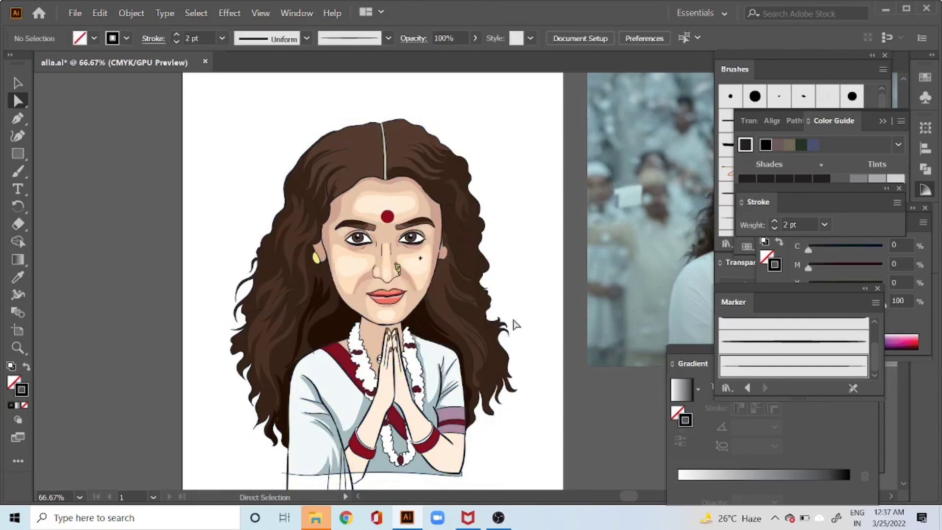
Crop the portrait with a clipping mask made from a rectangle drawn around it, cutting off the uneven lower edges of the sari, and deselect.
left_click(17, 153)
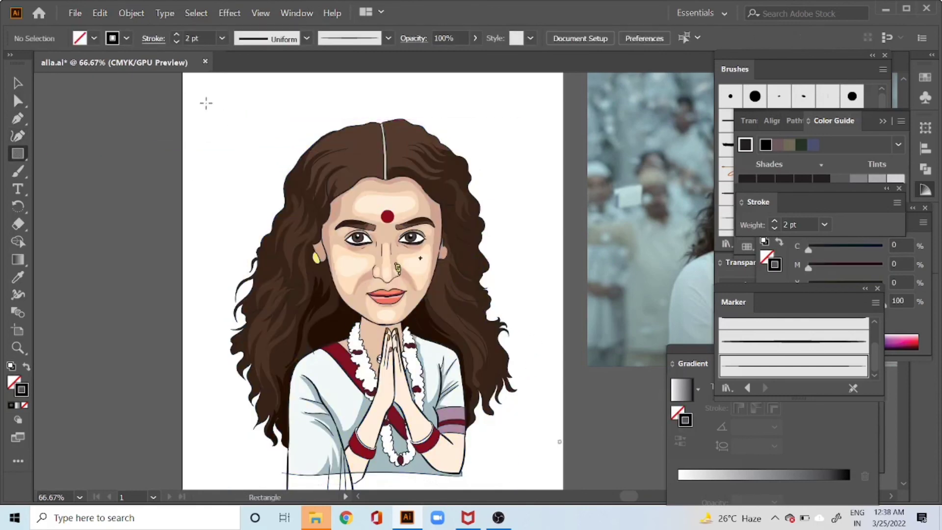
left_click_drag(206, 100, 540, 471)
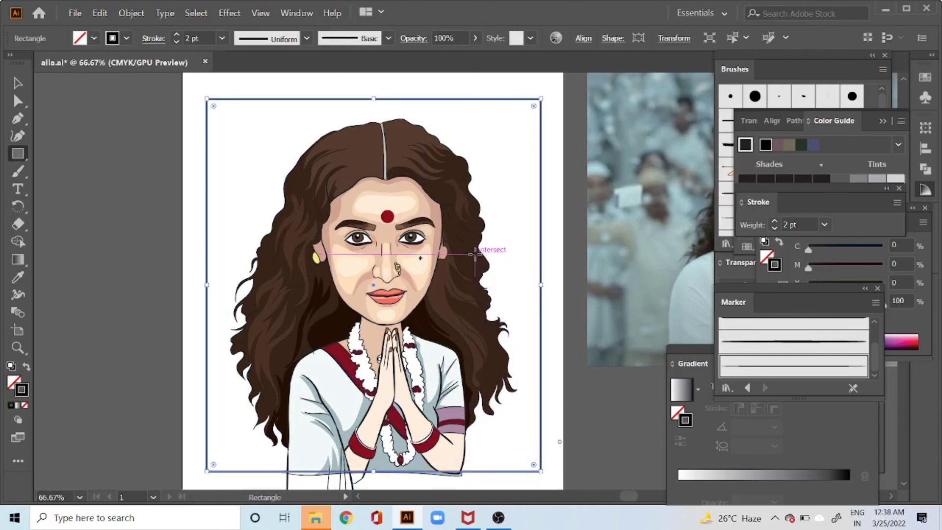
key("v")
key("ctrl+a")
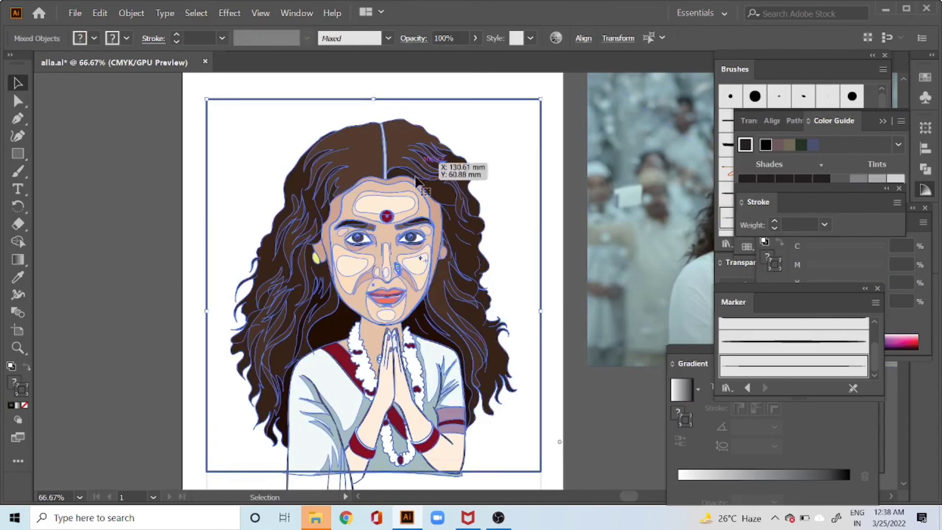
right_click(428, 369)
left_click(475, 289)
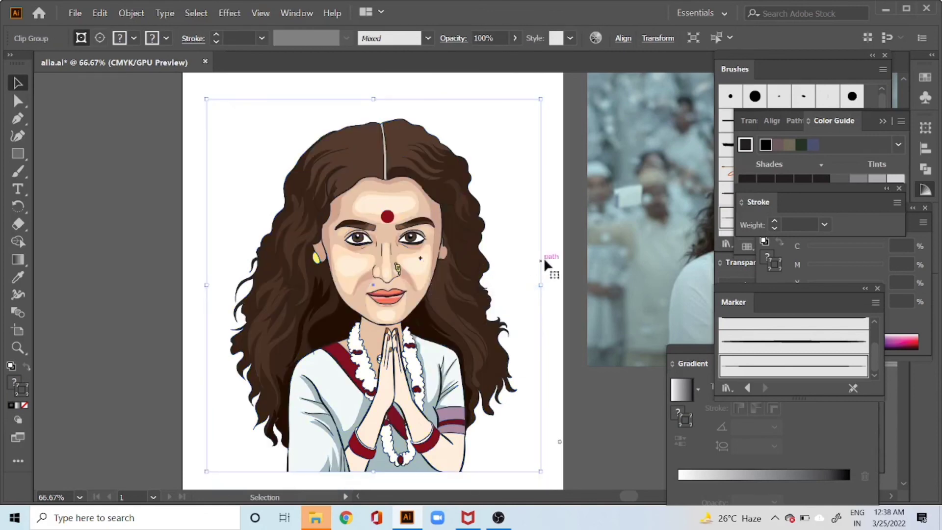
left_click(558, 264)
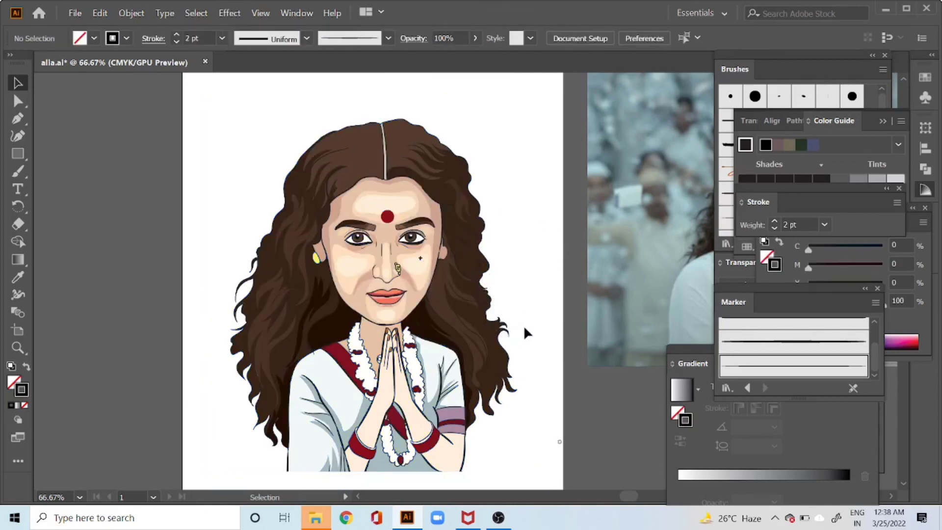
left_click_drag(461, 321, 365, 320)
left_click_drag(423, 351, 467, 352)
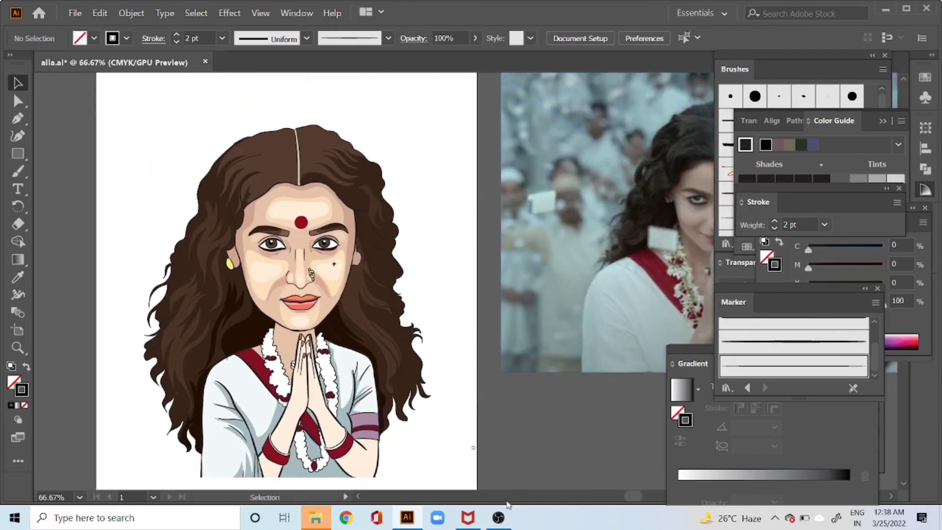